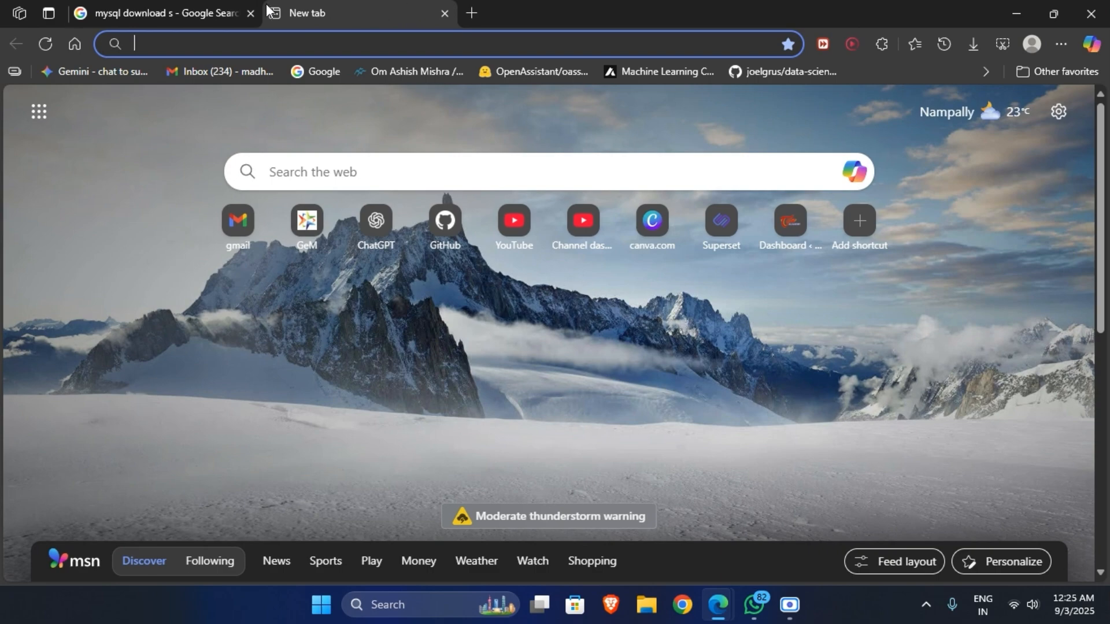
# Fix the Google query to 'mysql downloads' and open the official MySQL Downloads page.
pyautogui.click(238, 7)
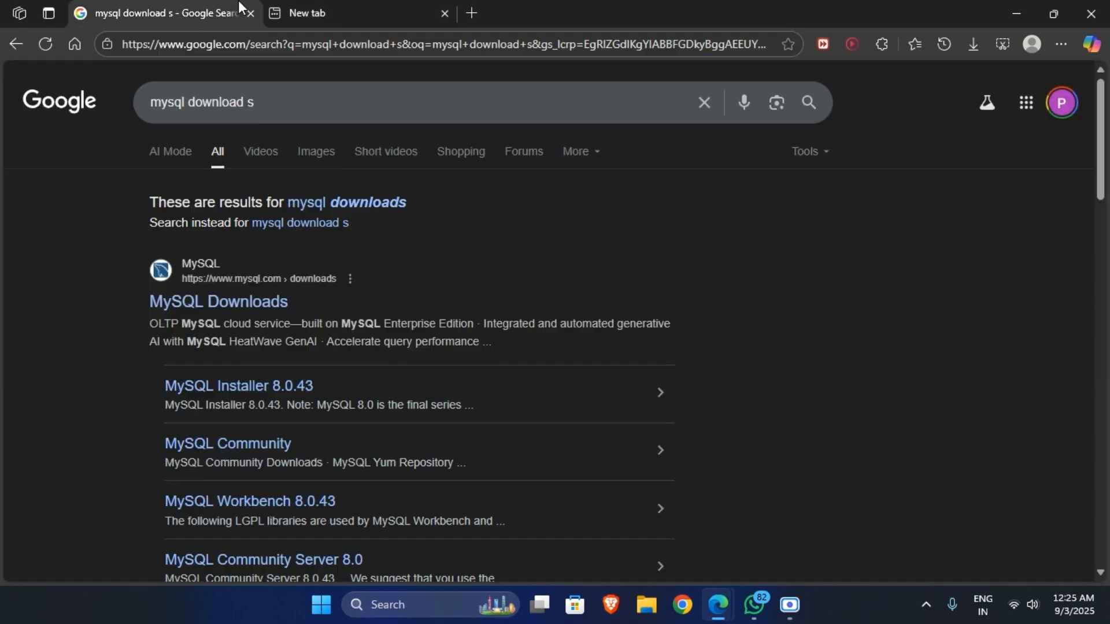
pyautogui.doubleClick(254, 94)
pyautogui.press('BackSpace')
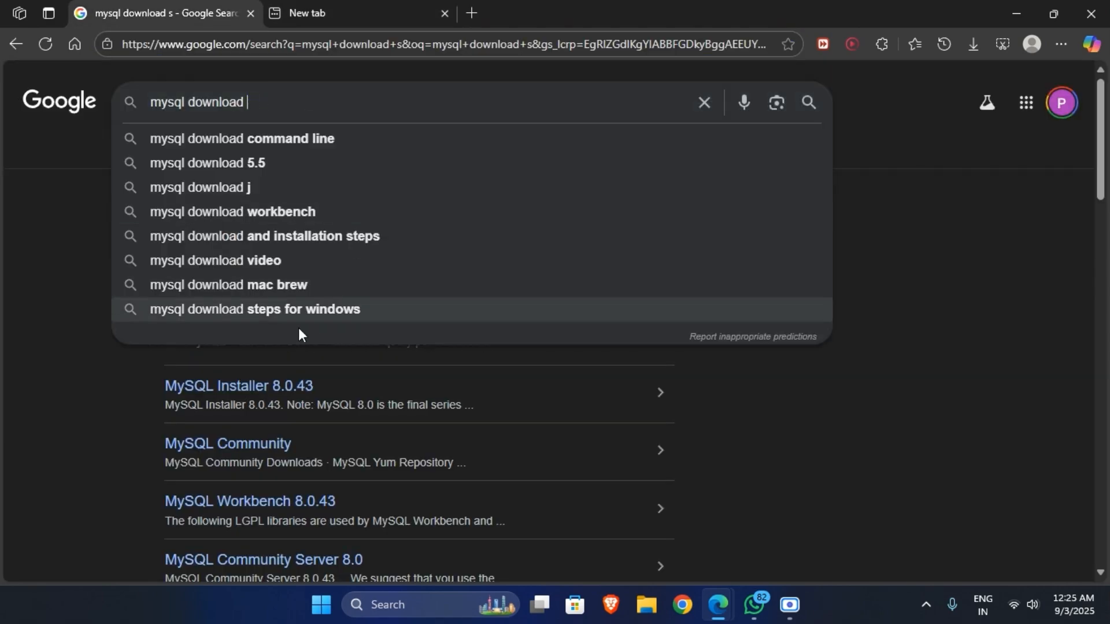
pyautogui.click(913, 228)
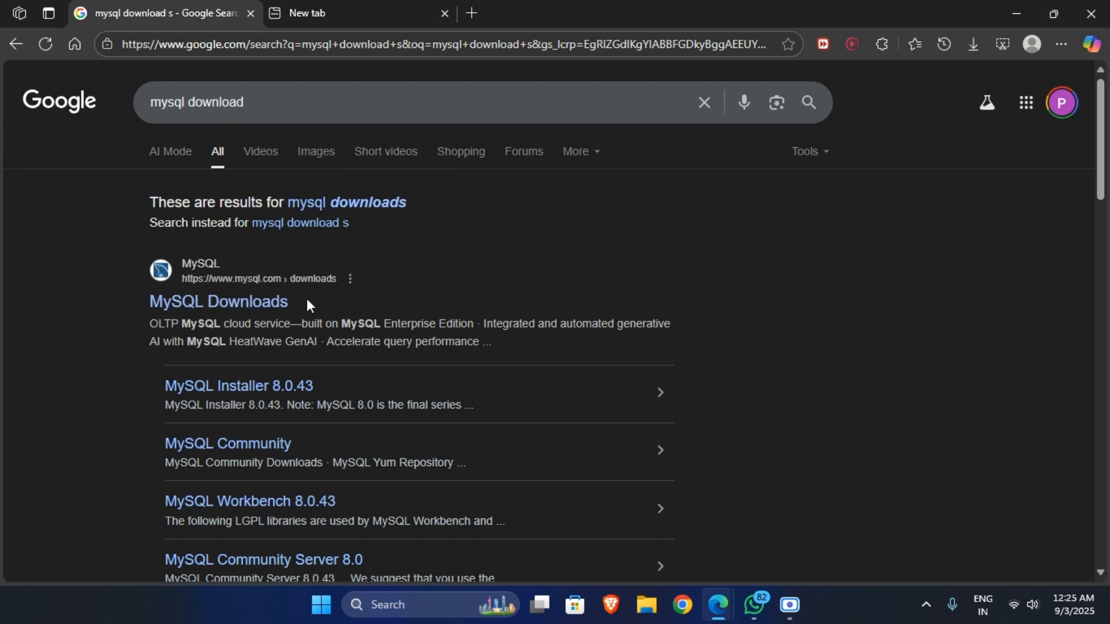
pyautogui.click(348, 203)
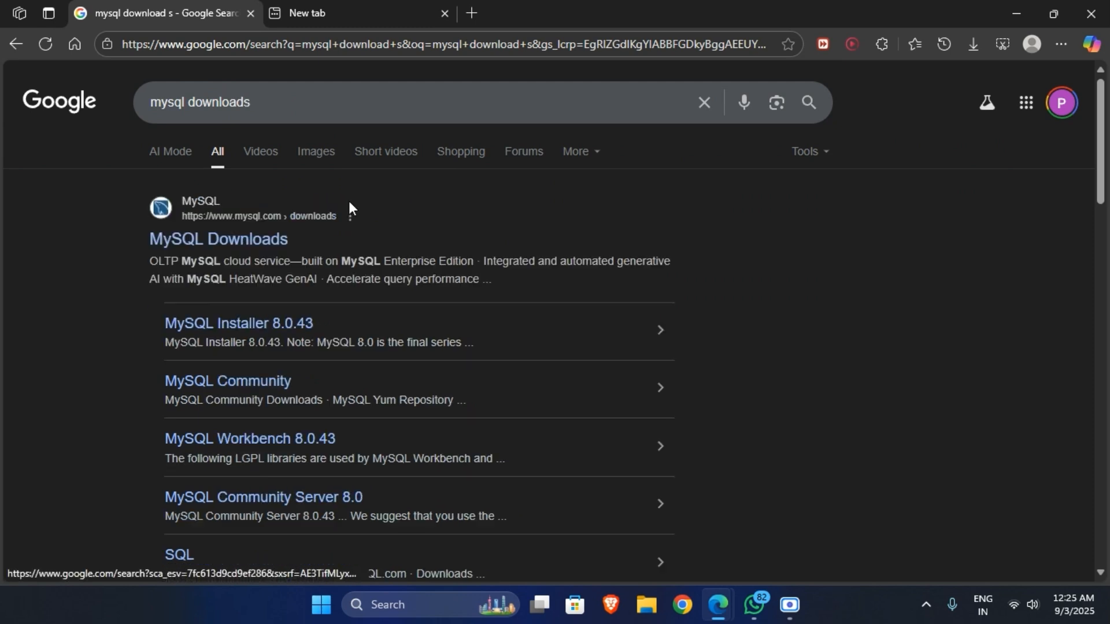
pyautogui.click(253, 243)
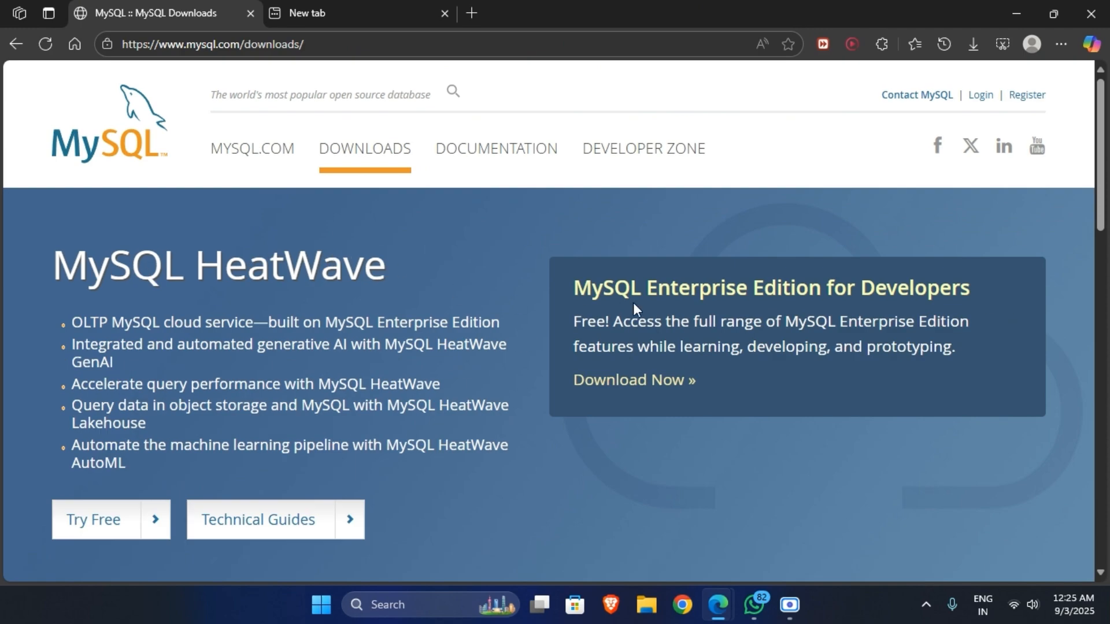
# Return to the Google results and open the MySQL Installer 8.0.43 download page.
pyautogui.scroll(-1, 296, 261)
pyautogui.scroll(-6, 297, 261)
pyautogui.scroll(-7, 515, 244)
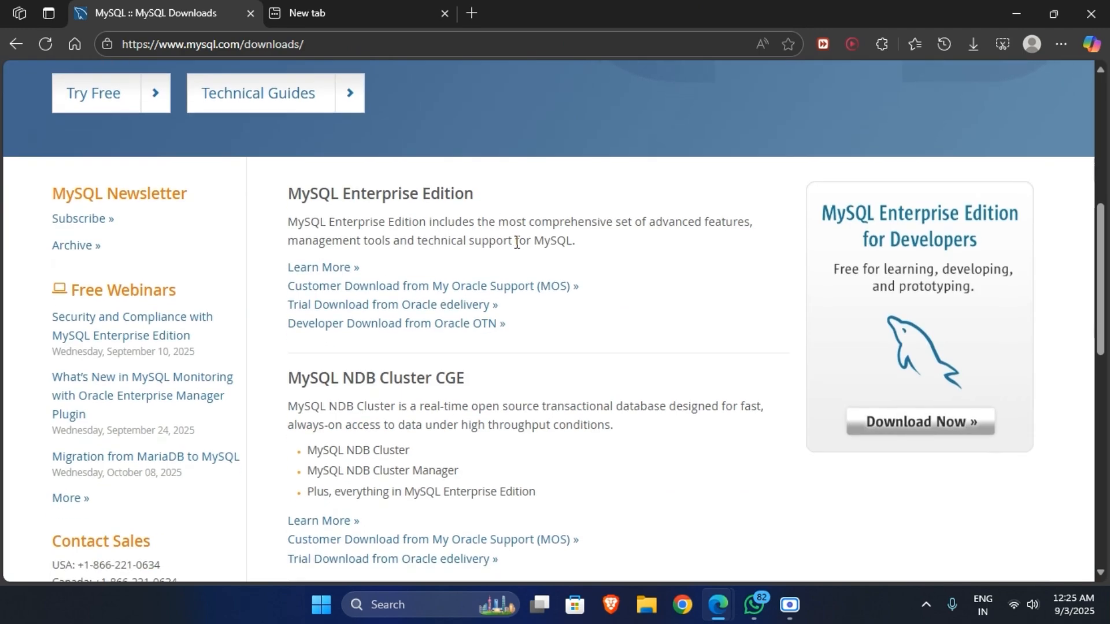
pyautogui.scroll(14, 462, 237)
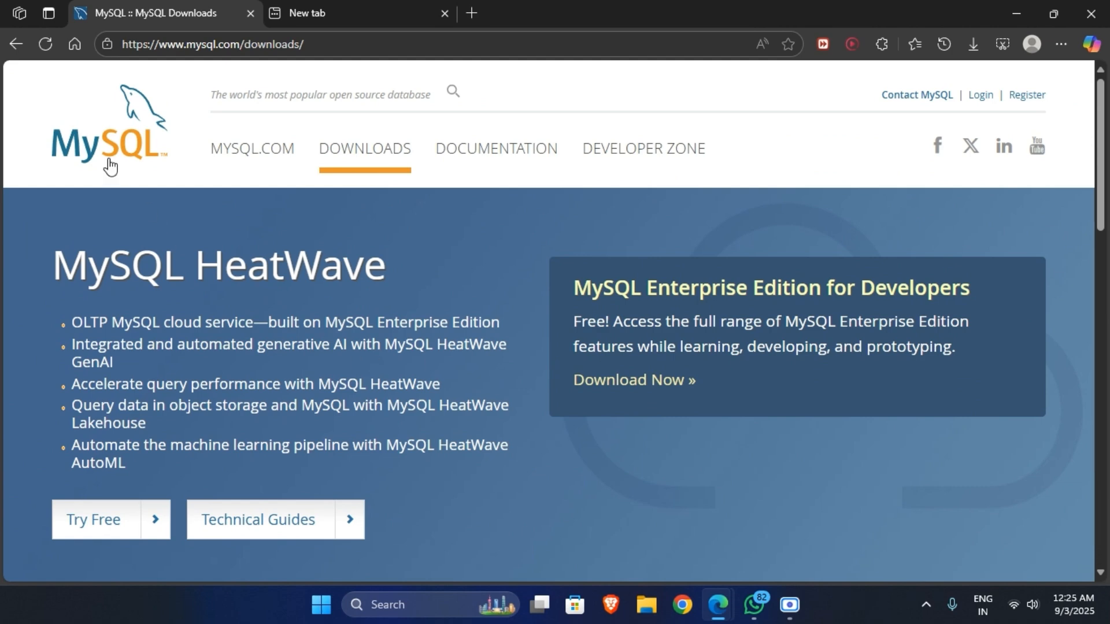
pyautogui.click(16, 44)
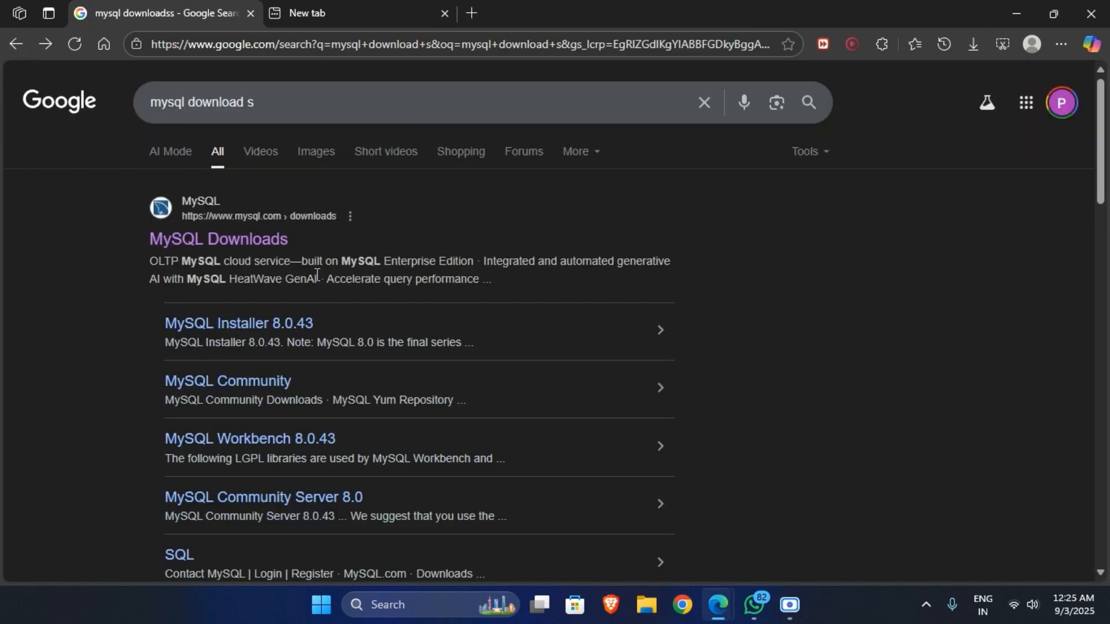
pyautogui.click(297, 327)
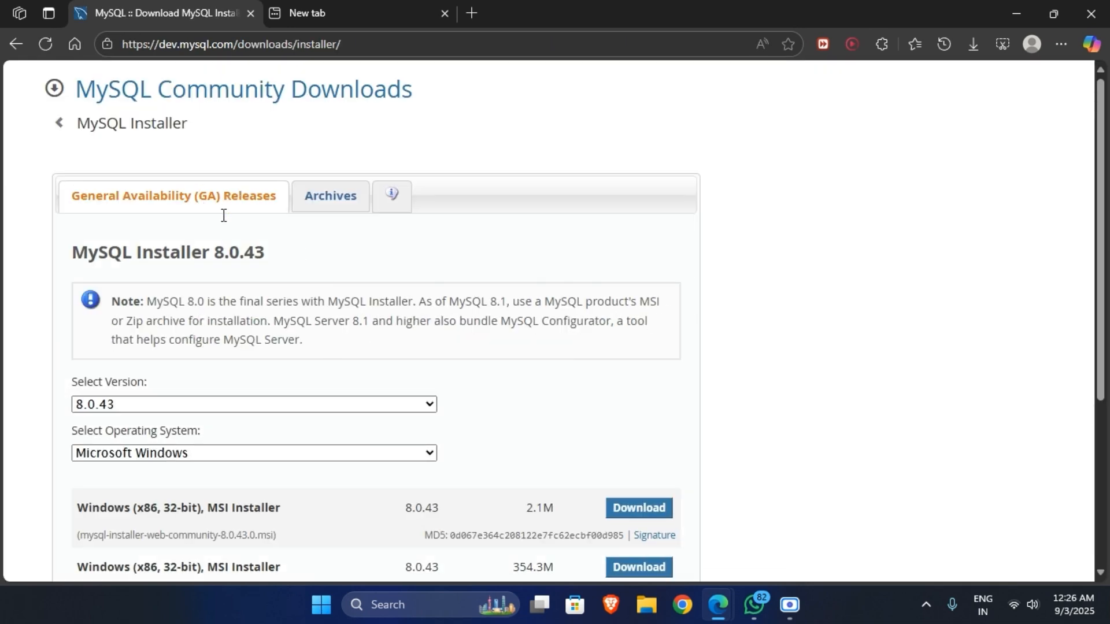
# Keep version 8.0.43 and compare the 2.1M web installer with the 354.3M full installer.
pyautogui.moveTo(279, 259); pyautogui.dragTo(72, 257)
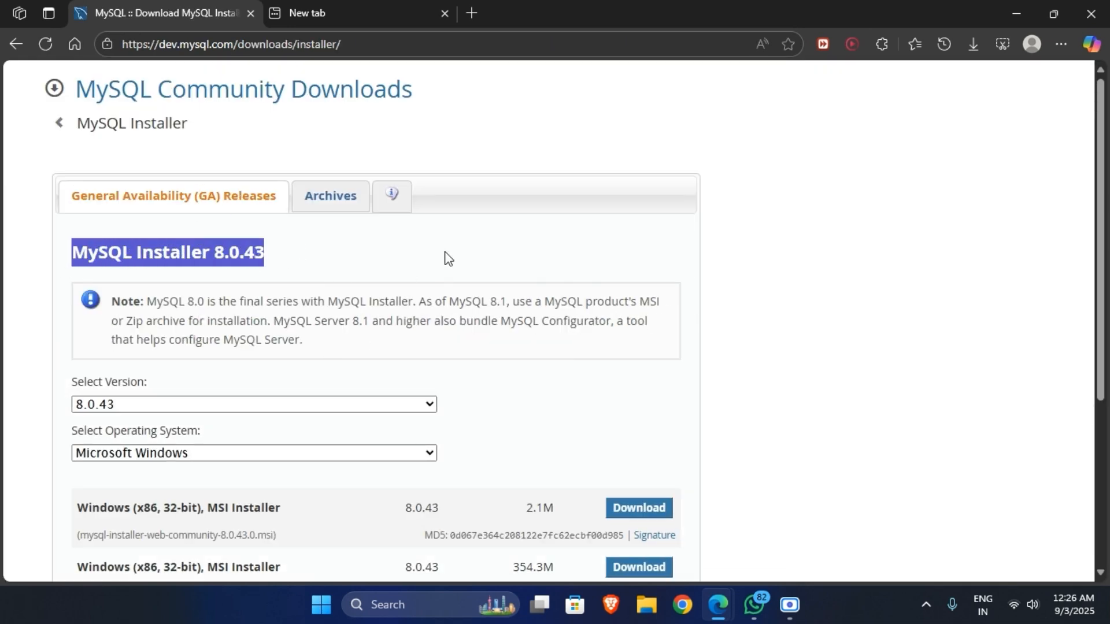
pyautogui.scroll(-3, 399, 256)
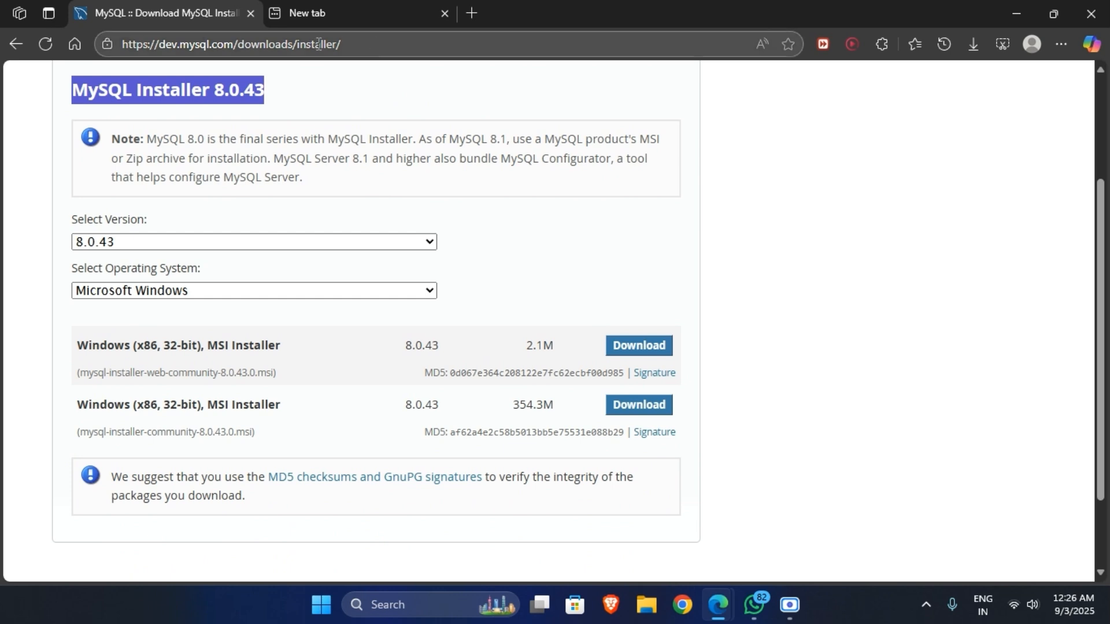
pyautogui.click(415, 238)
pyautogui.click(399, 261)
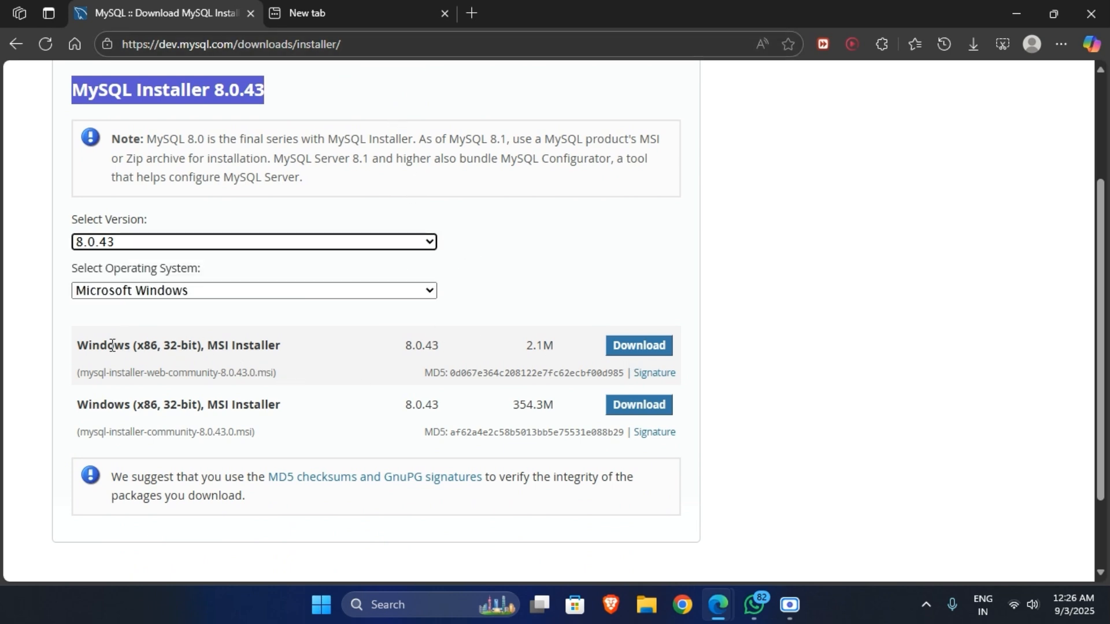
pyautogui.moveTo(76, 345); pyautogui.dragTo(290, 345)
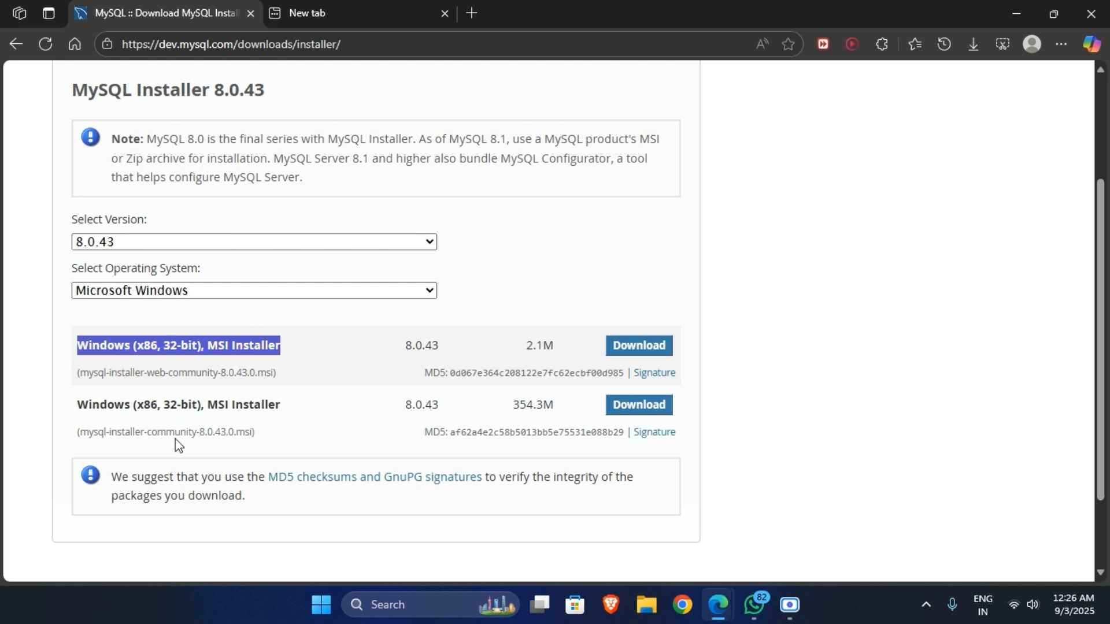
pyautogui.moveTo(281, 443); pyautogui.dragTo(105, 426)
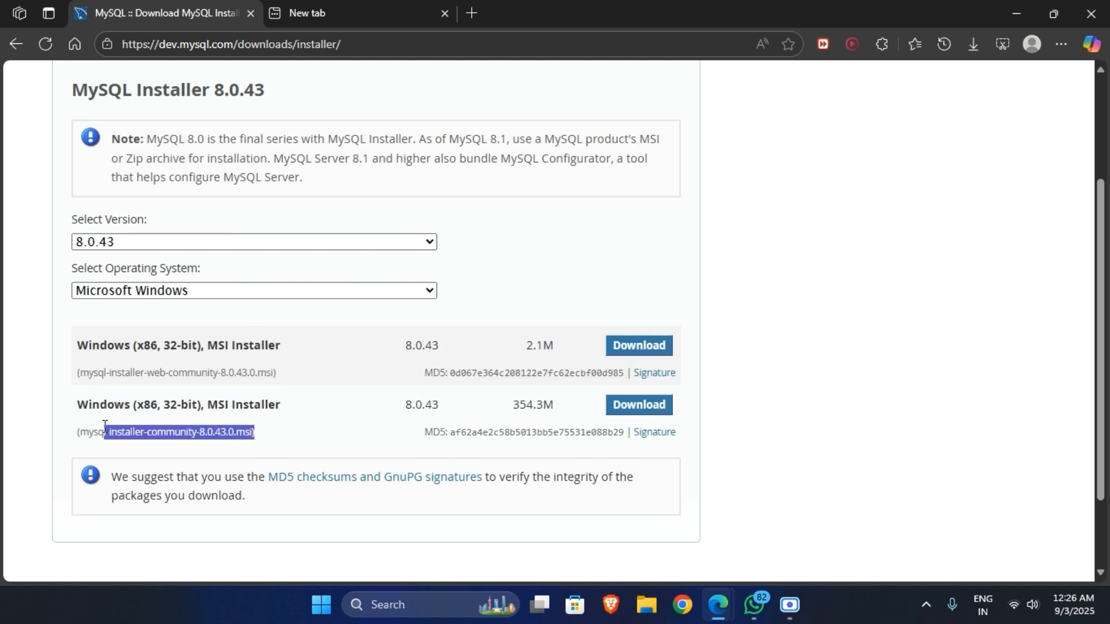
pyautogui.moveTo(145, 377); pyautogui.dragTo(190, 380)
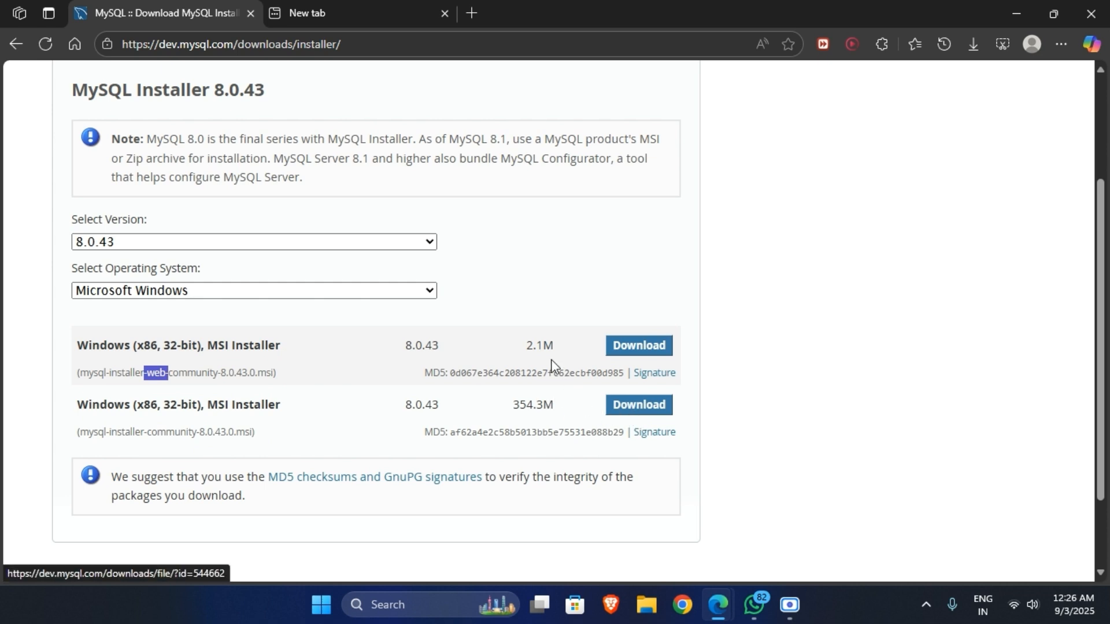
pyautogui.moveTo(89, 375); pyautogui.dragTo(349, 368)
pyautogui.moveTo(519, 405); pyautogui.dragTo(538, 405)
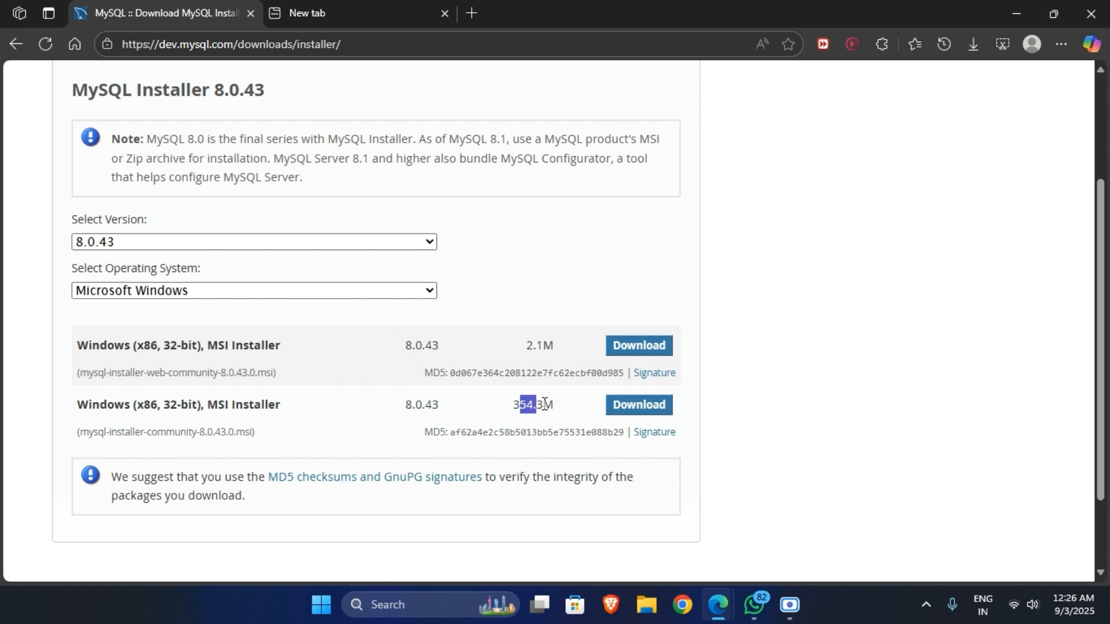
# Download the 354.3M full installer via 'No thanks, just start my download'.
pyautogui.click(639, 405)
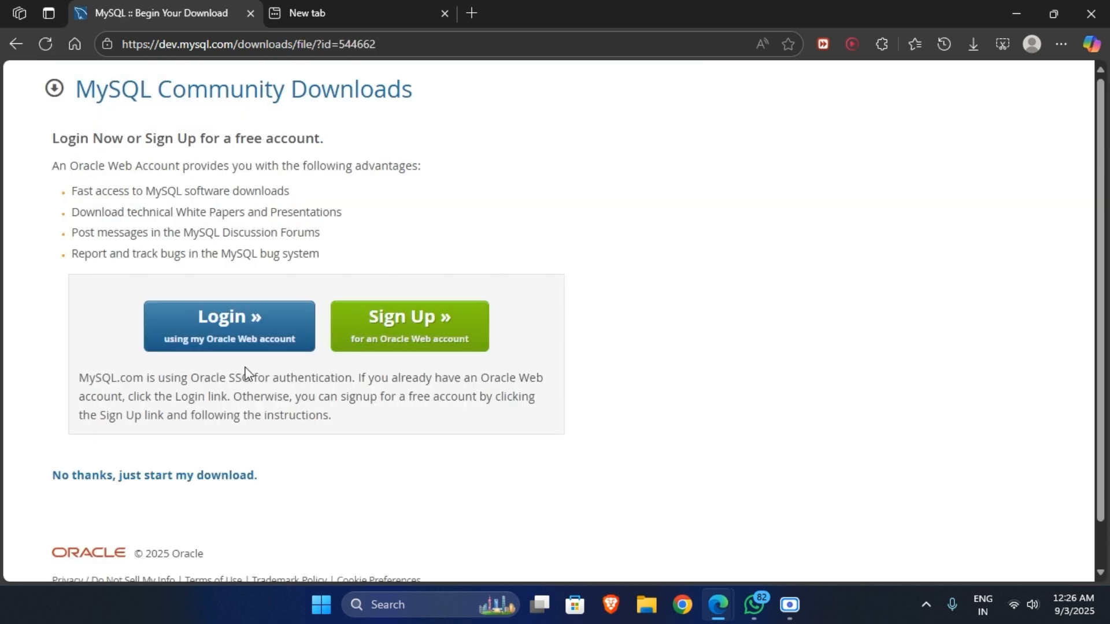
pyautogui.scroll(-1, 248, 375)
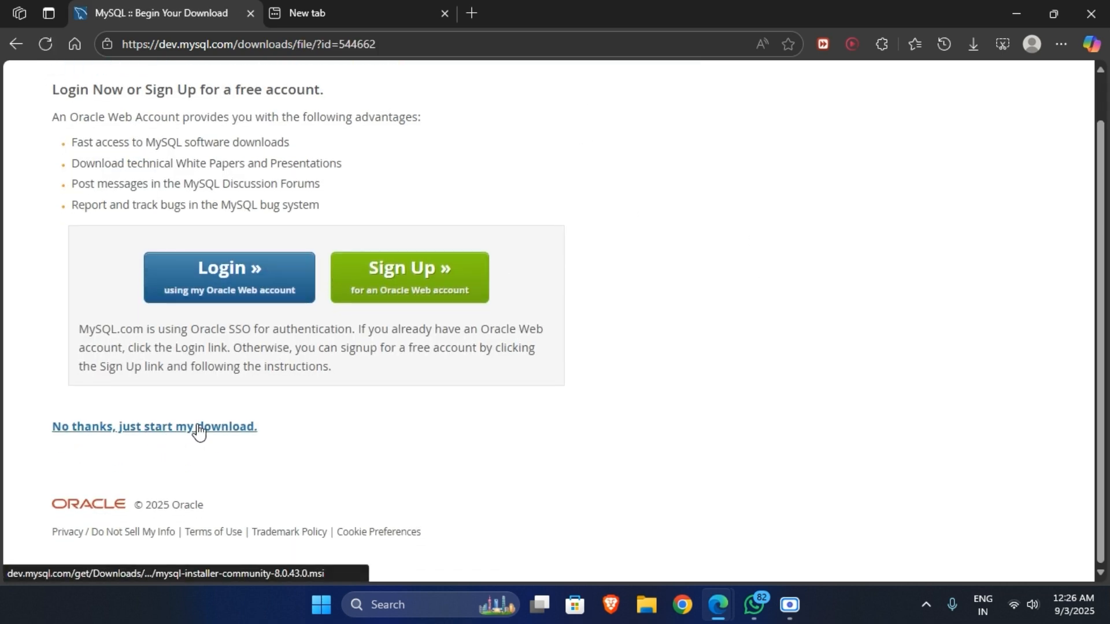
pyautogui.click(212, 430)
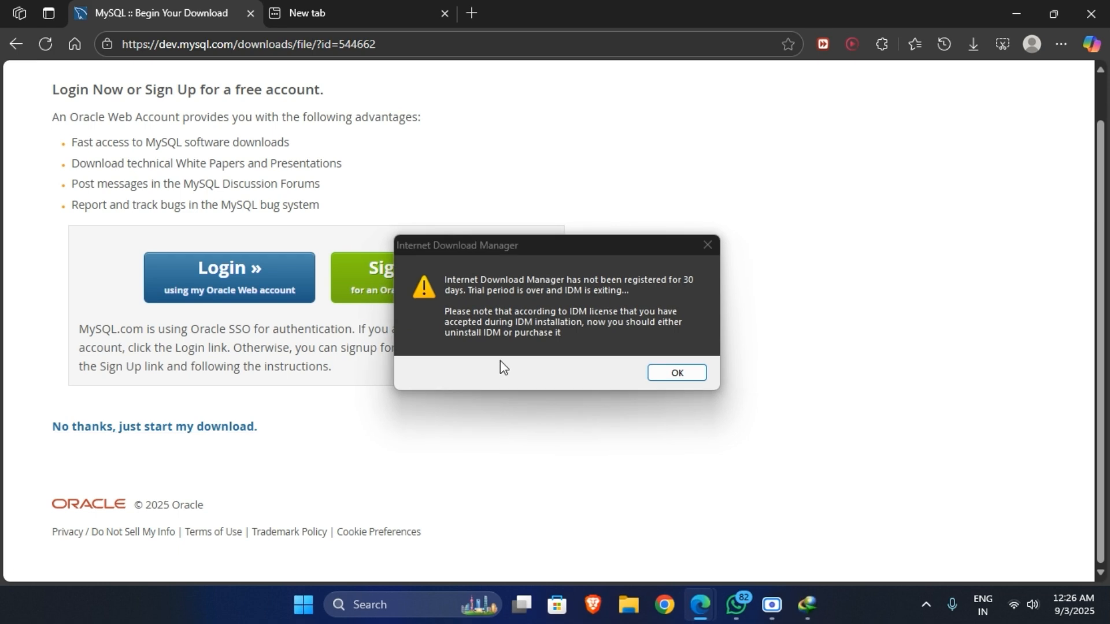
# Dismiss the IDM prompts and remove the IDM Integration Module extension from Edge.
pyautogui.click(676, 373)
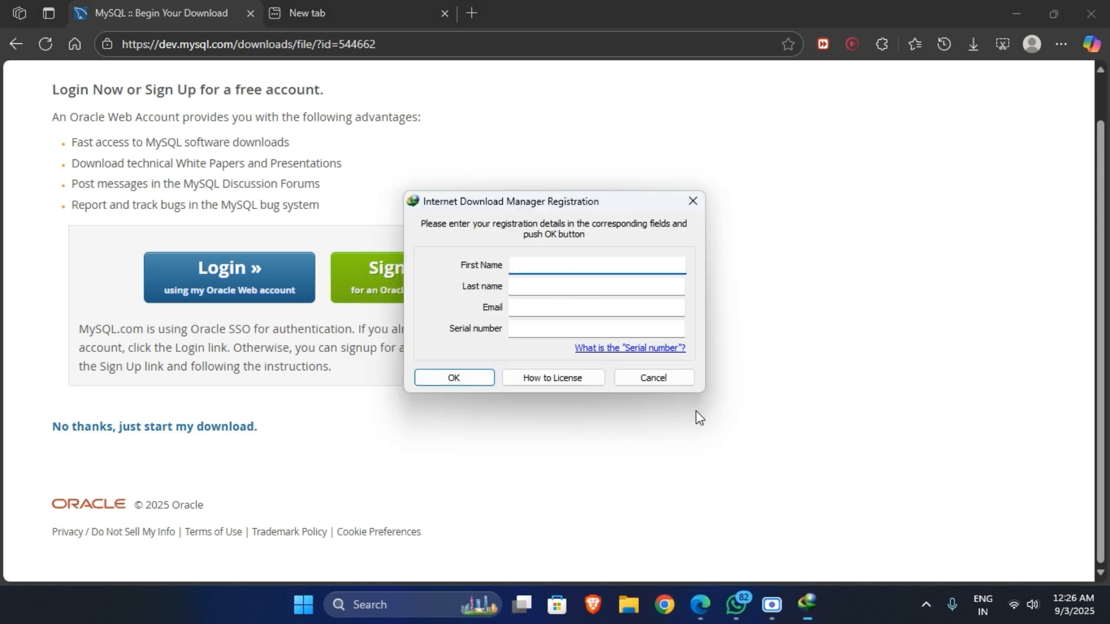
pyautogui.click(657, 379)
pyautogui.click(881, 44)
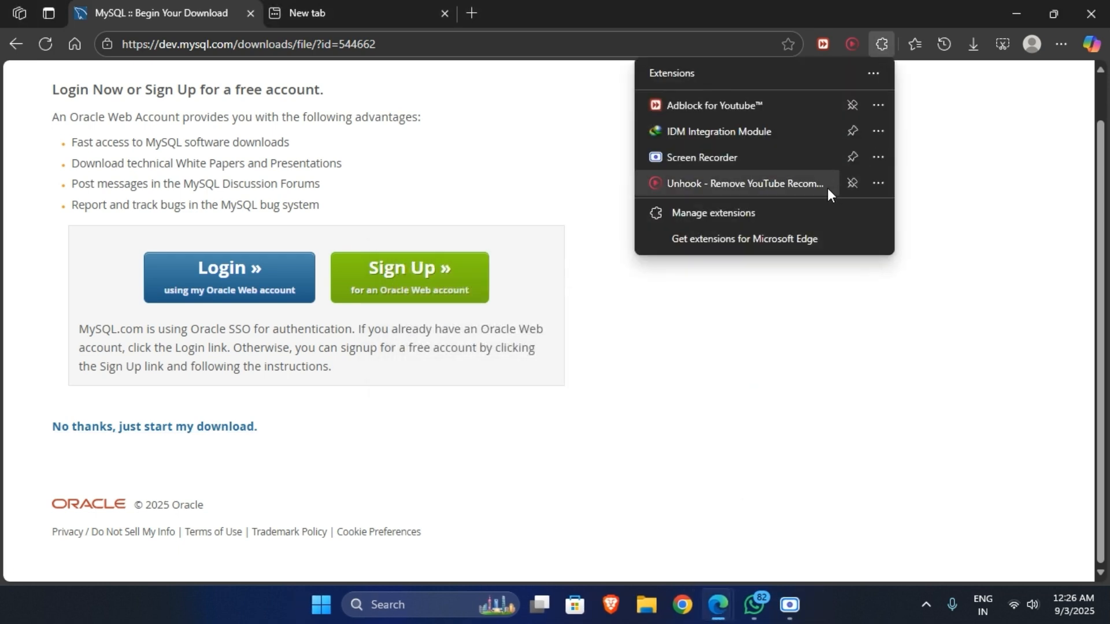
pyautogui.click(879, 131)
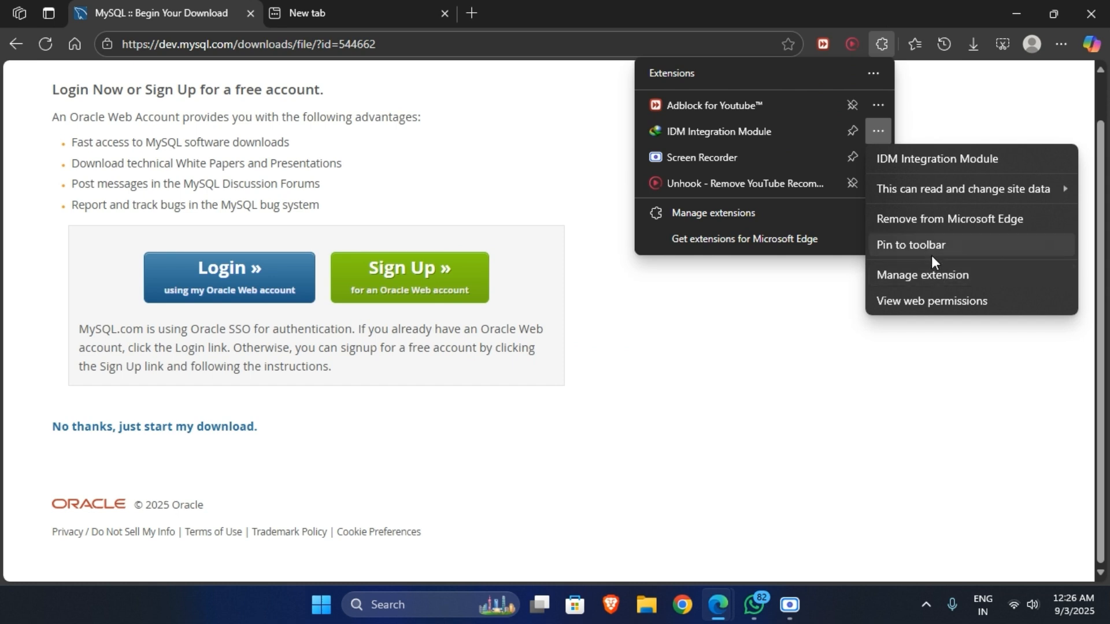
pyautogui.click(925, 220)
pyautogui.click(773, 163)
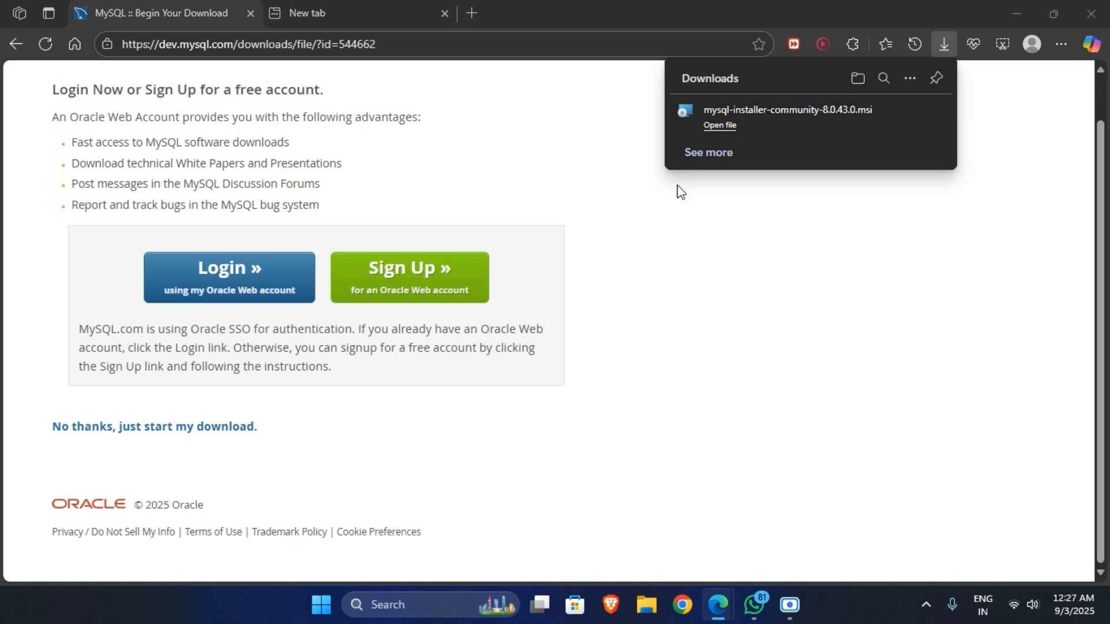
# Launch the downloaded MySQL Installer and view the MySQL Server product details.
pyautogui.click(805, 114)
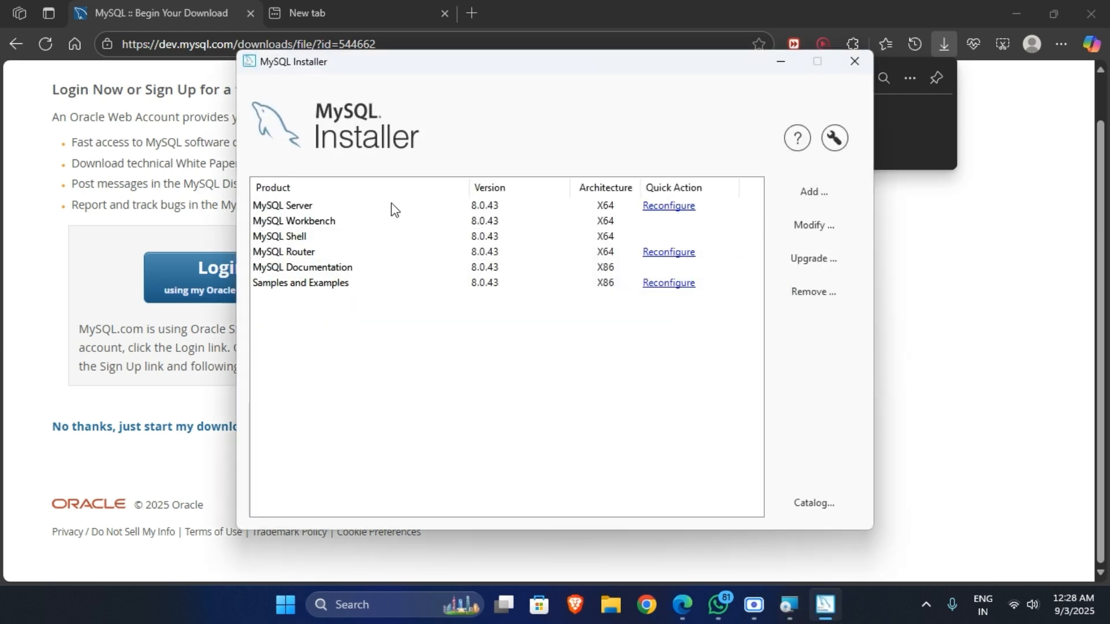
pyautogui.click(333, 206)
pyautogui.press('Down')
pyautogui.press('Down')
pyautogui.press('Down')
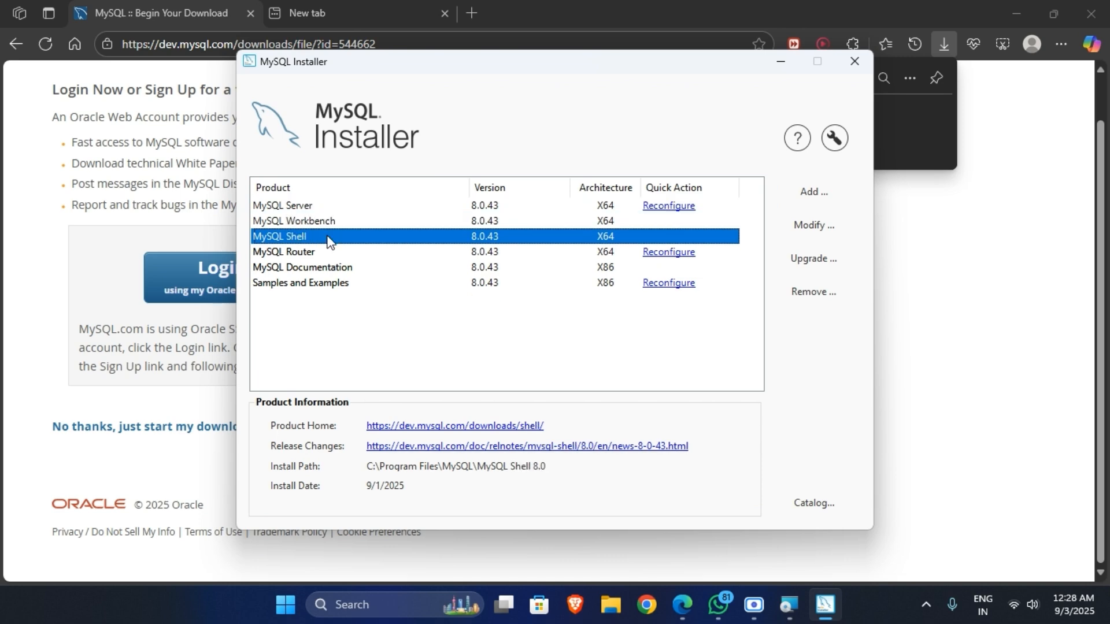
# Cancel the product catalog update and close MySQL Installer.
pyautogui.click(804, 505)
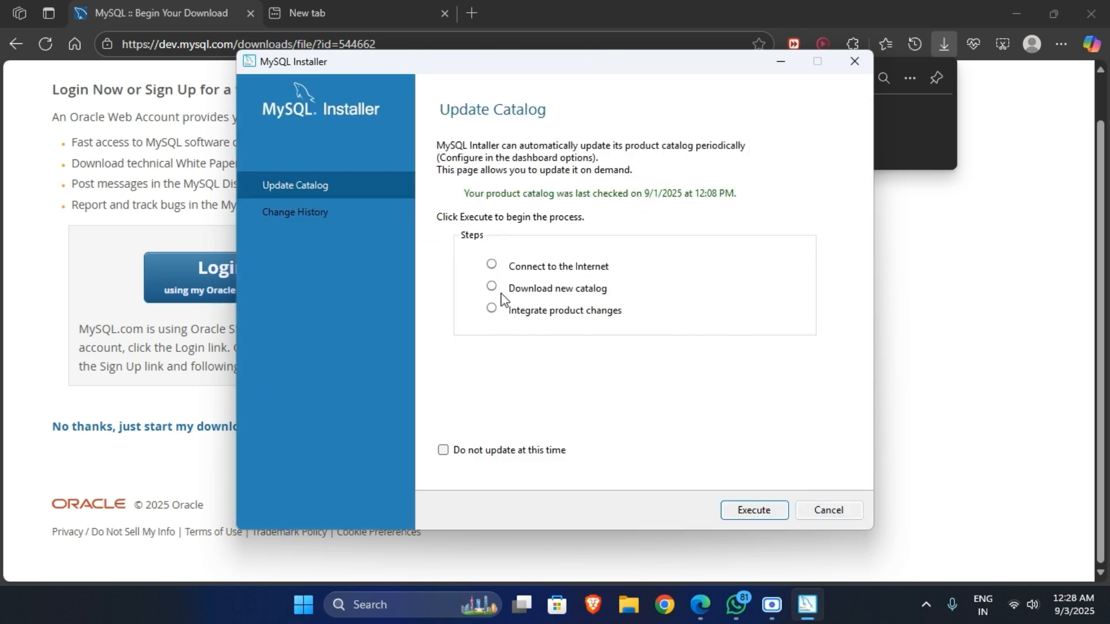
pyautogui.click(832, 511)
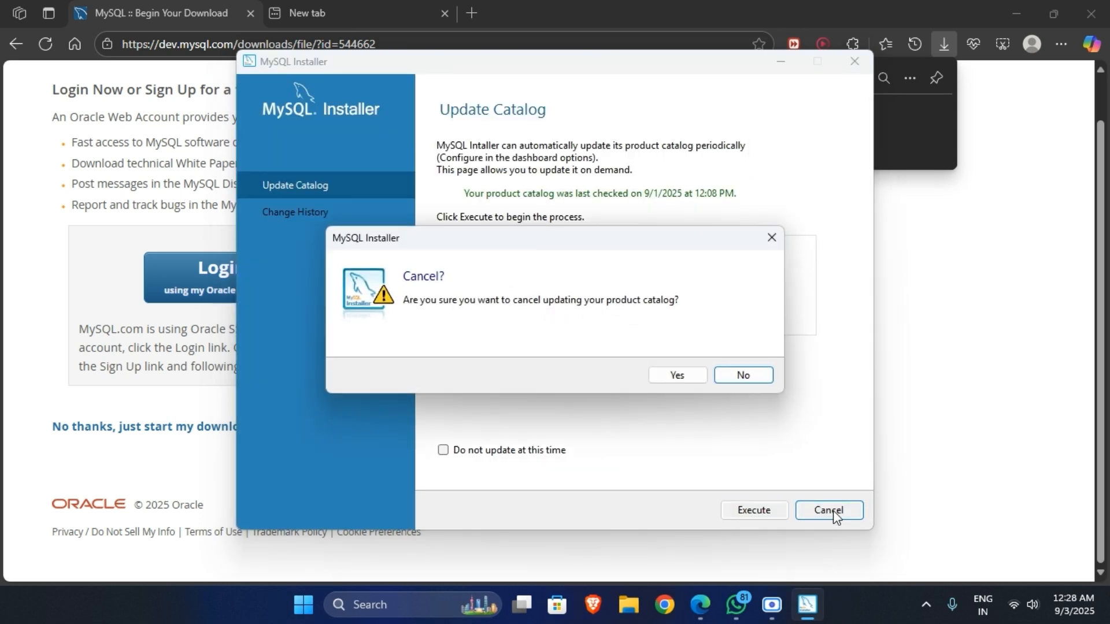
pyautogui.click(681, 377)
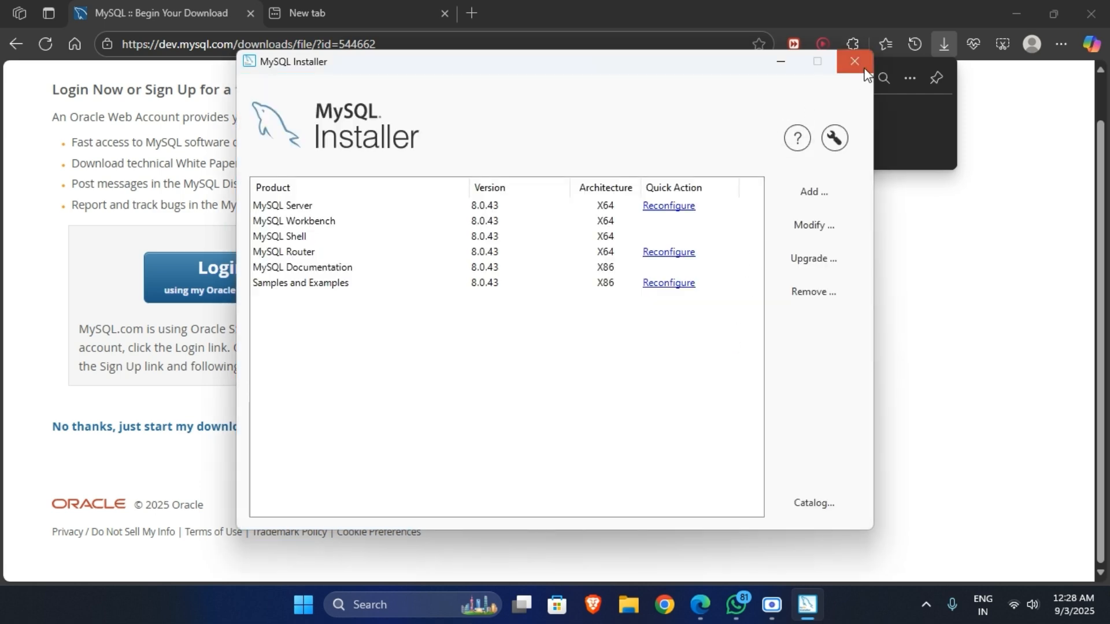
pyautogui.click(854, 62)
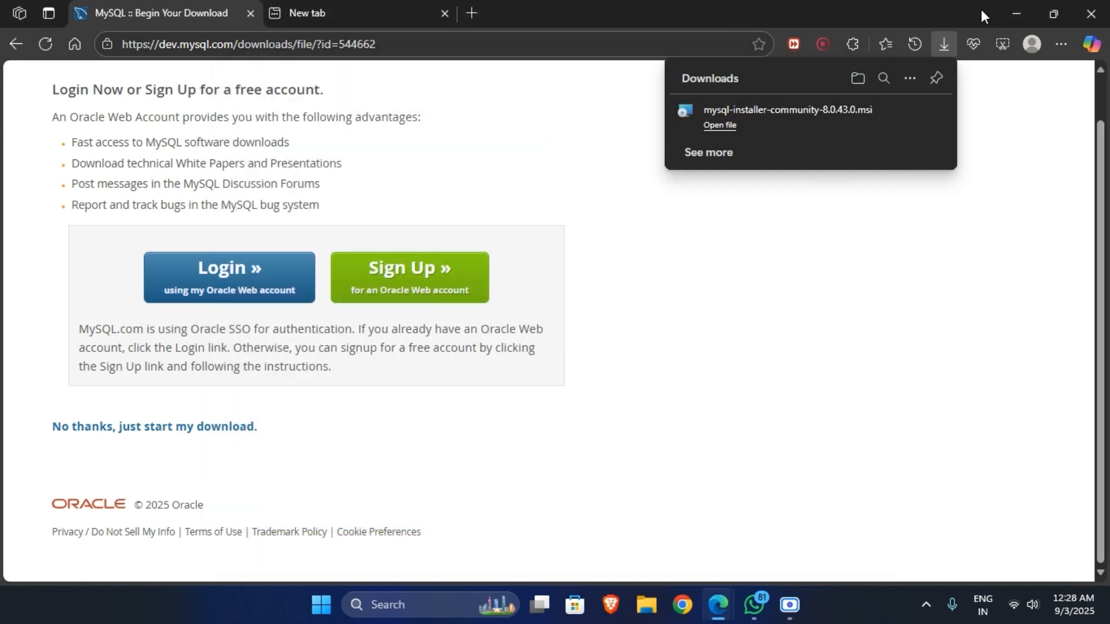
# Sign in to the MakeMyLabs portal by pasting the account password.
pyautogui.click(387, 12)
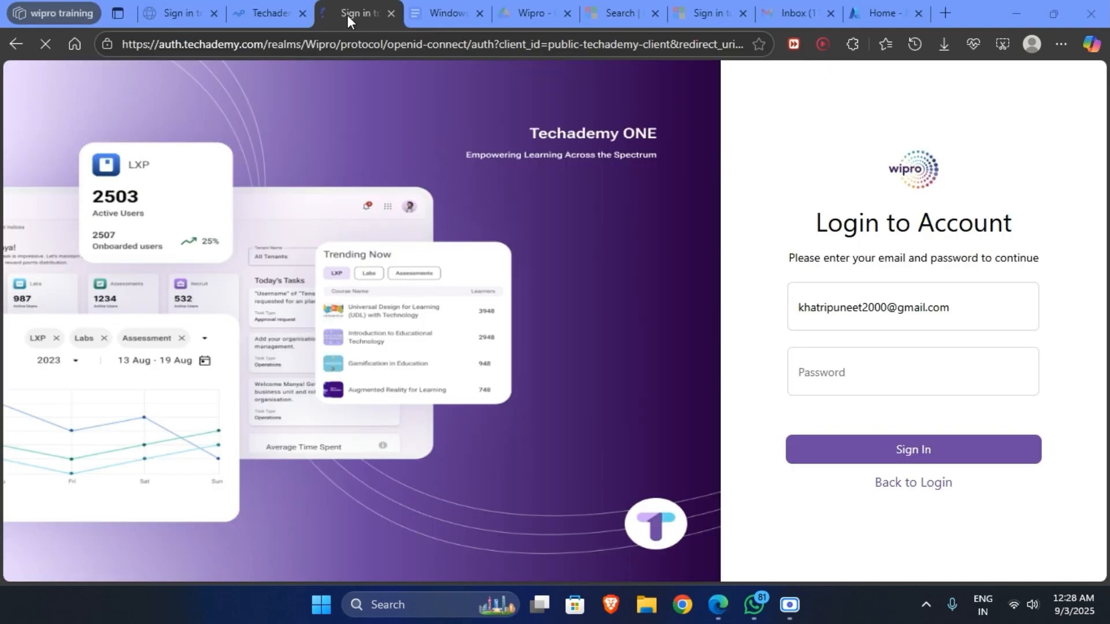
pyautogui.hotkey('ctrl', 'v')
pyautogui.click(913, 449)
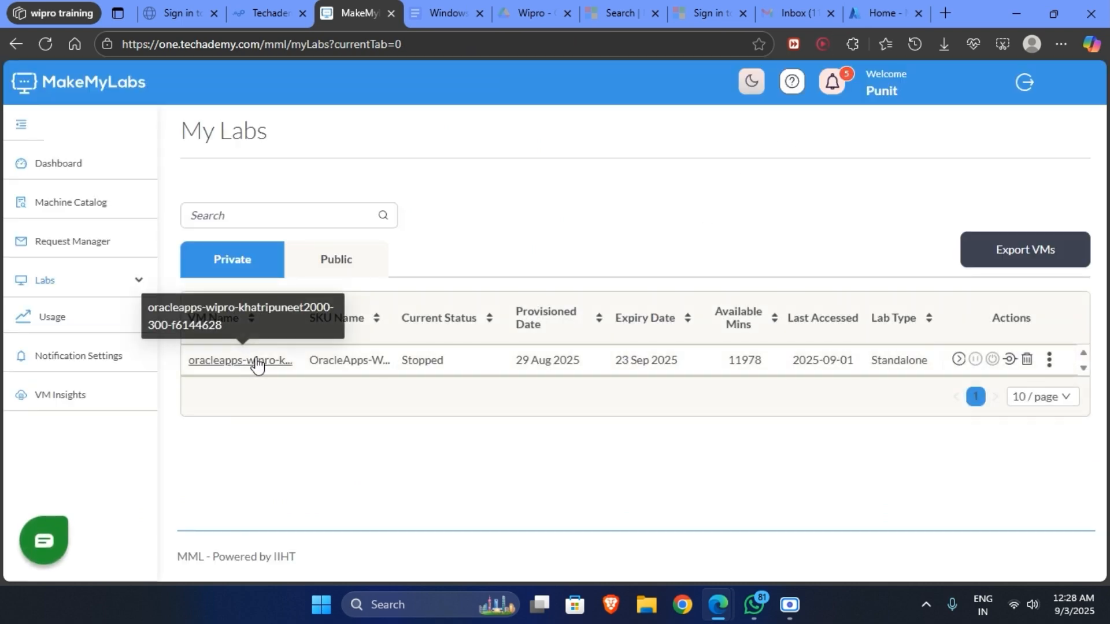
# View the lab VM details, then open the Dashboard and dismiss the welcome message.
pyautogui.click(266, 362)
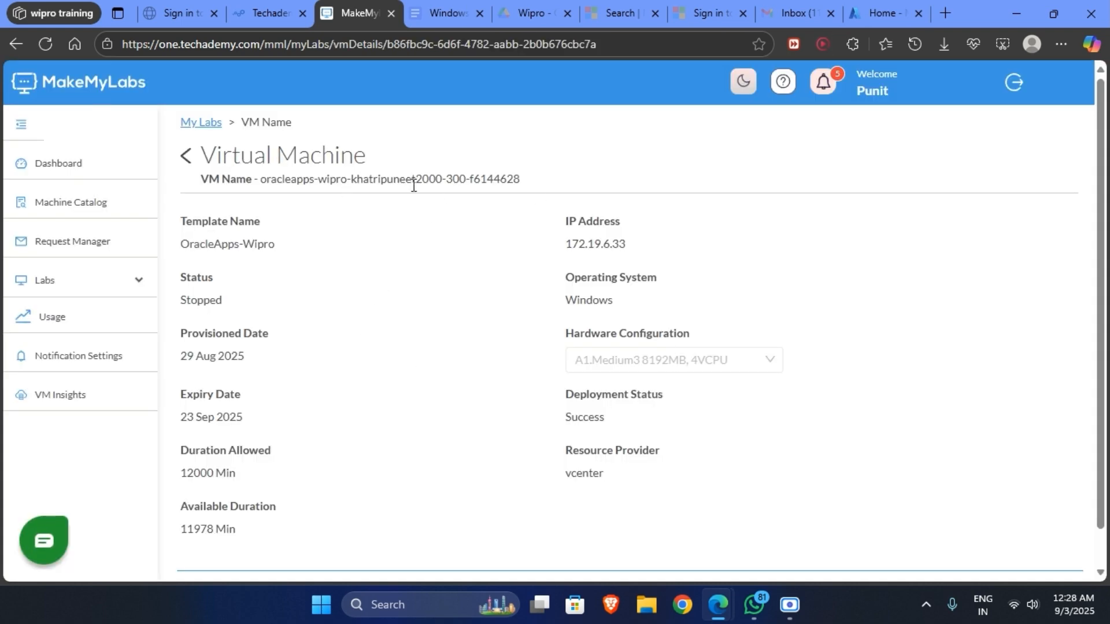
pyautogui.click(185, 155)
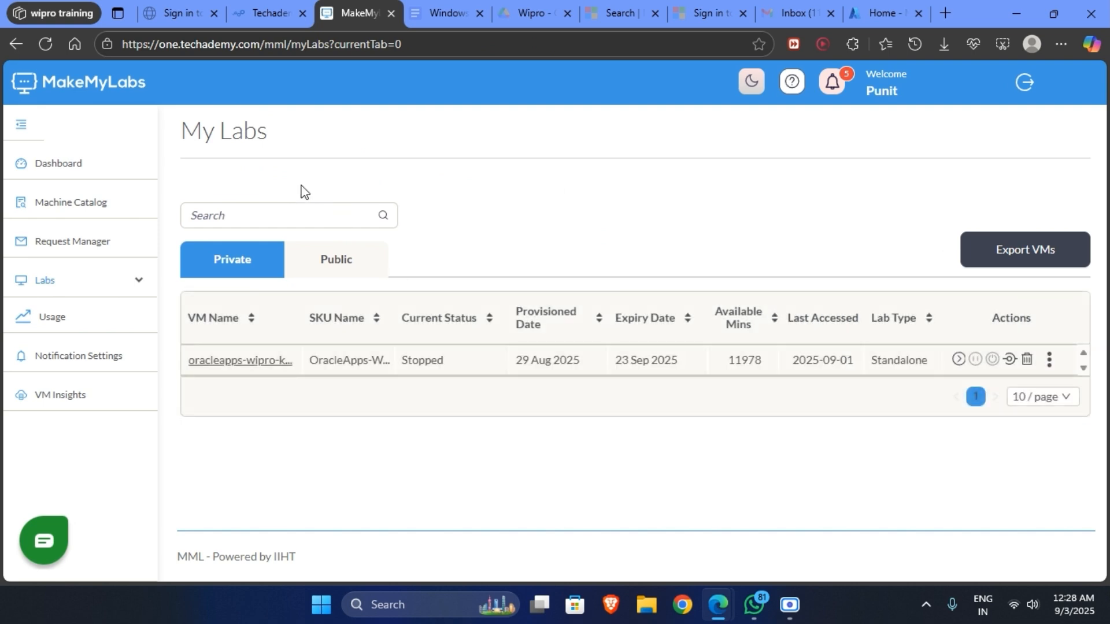
pyautogui.click(50, 174)
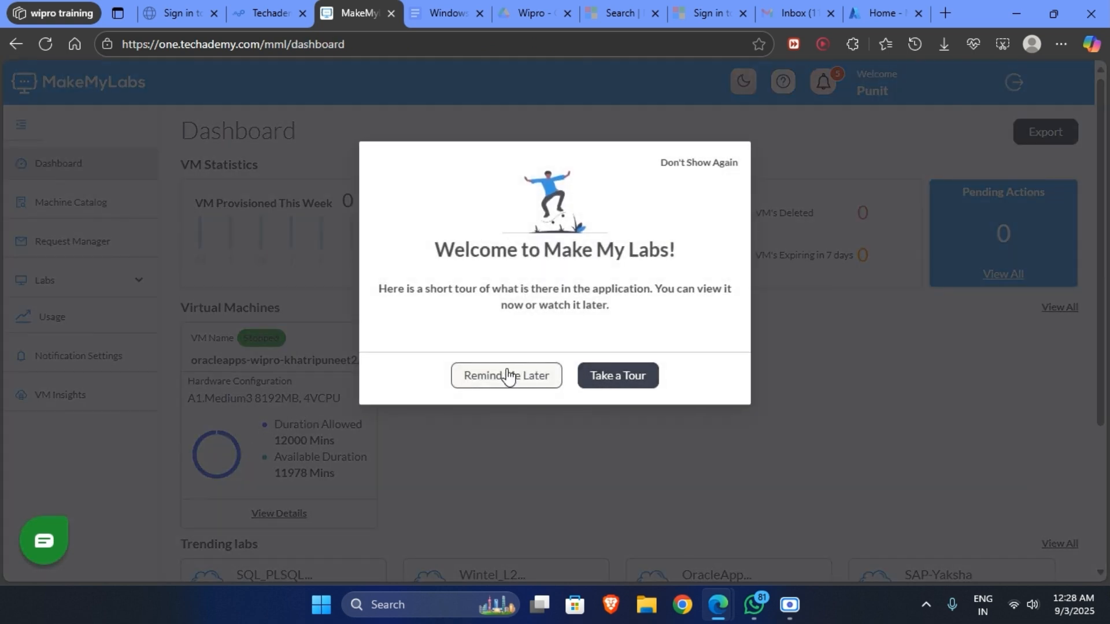
pyautogui.click(506, 376)
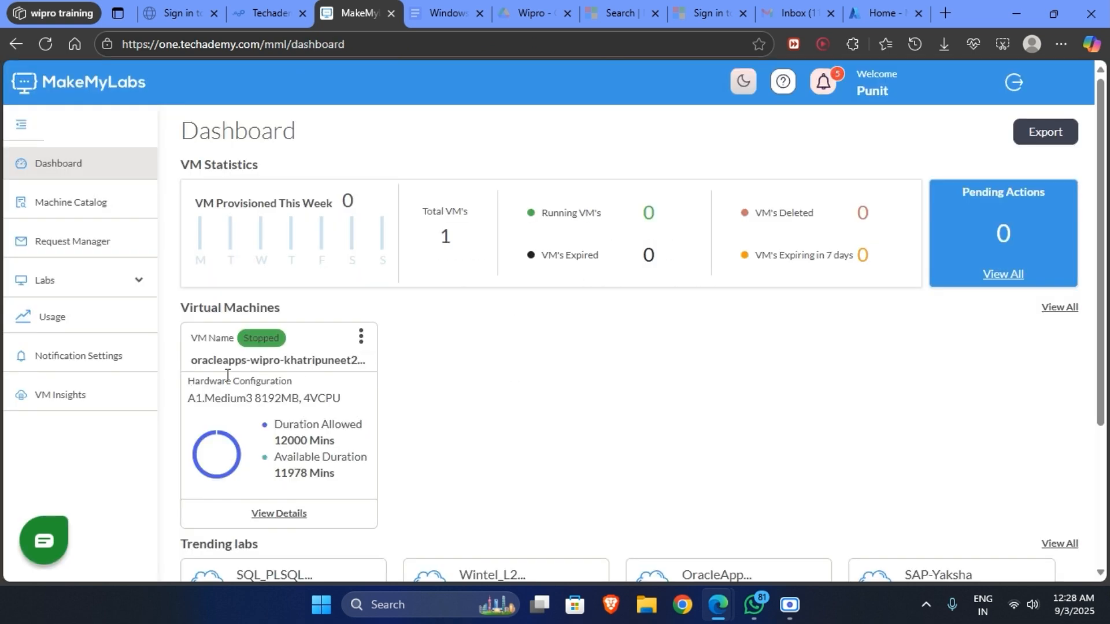
# Power on the OracleApps lab virtual machine and confirm with Ok.
pyautogui.click(361, 337)
pyautogui.click(341, 367)
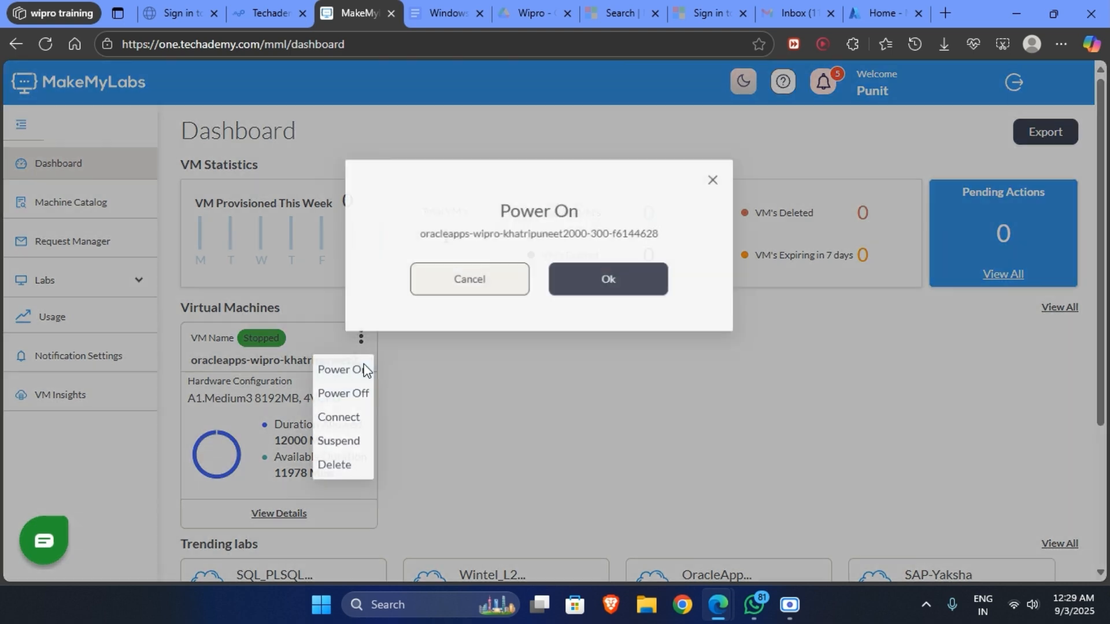
pyautogui.click(638, 277)
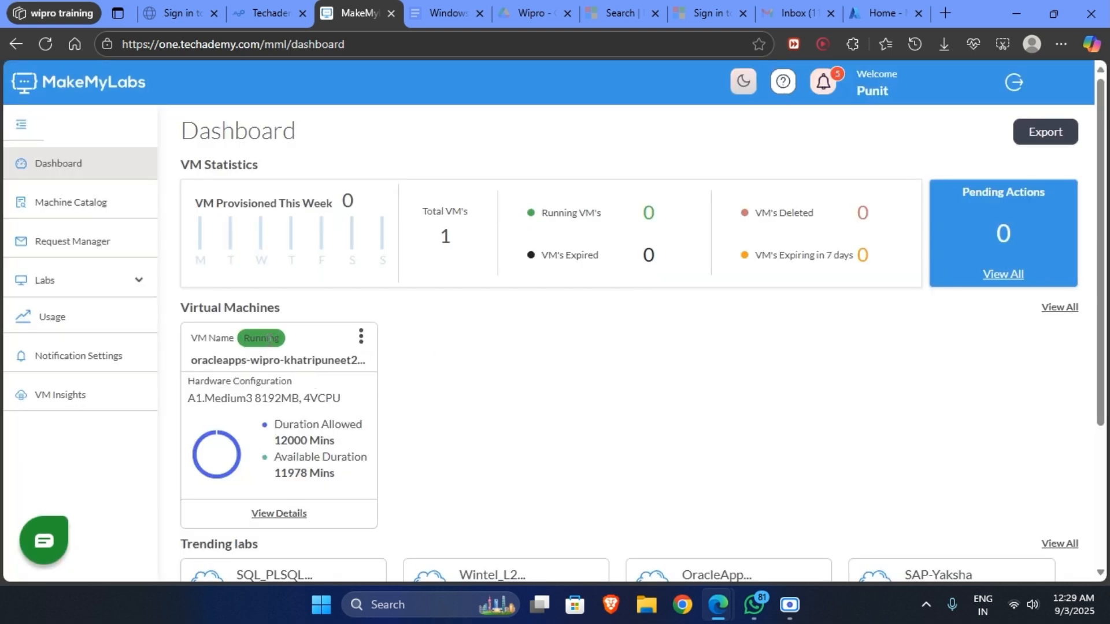
# Connect to the VM and show its Windows desktop full screen.
pyautogui.click(361, 336)
pyautogui.click(360, 414)
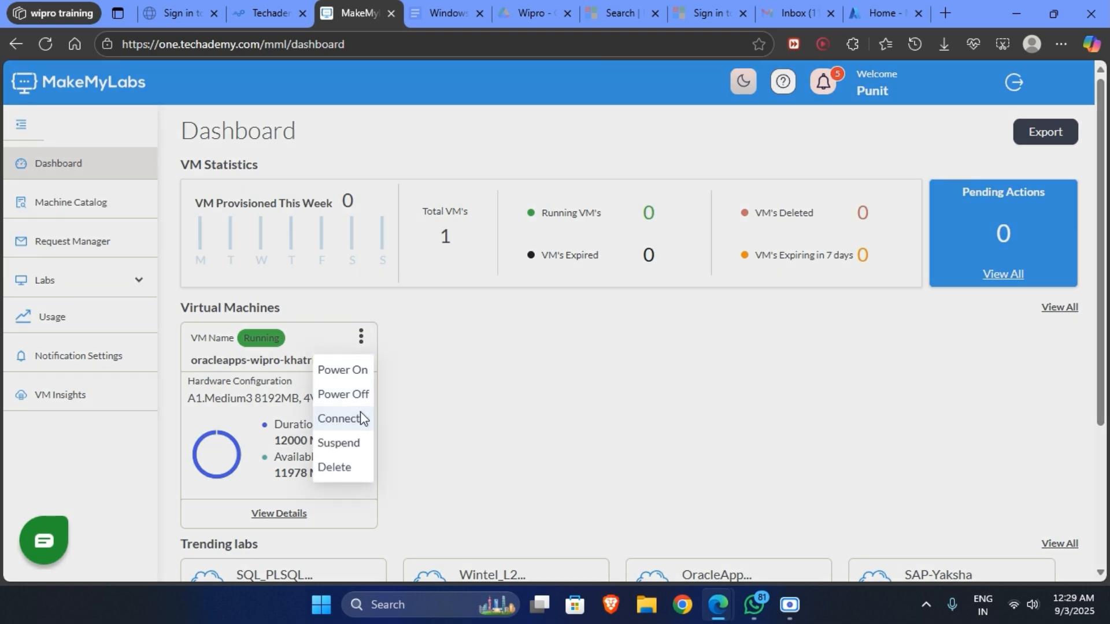
pyautogui.click(652, 277)
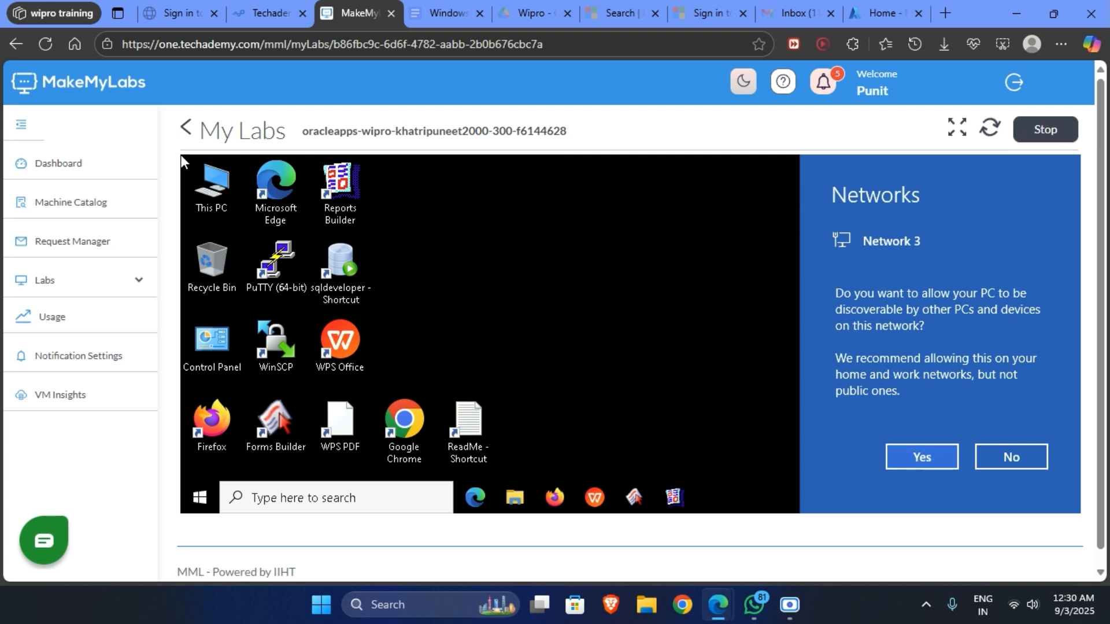
pyautogui.click(956, 129)
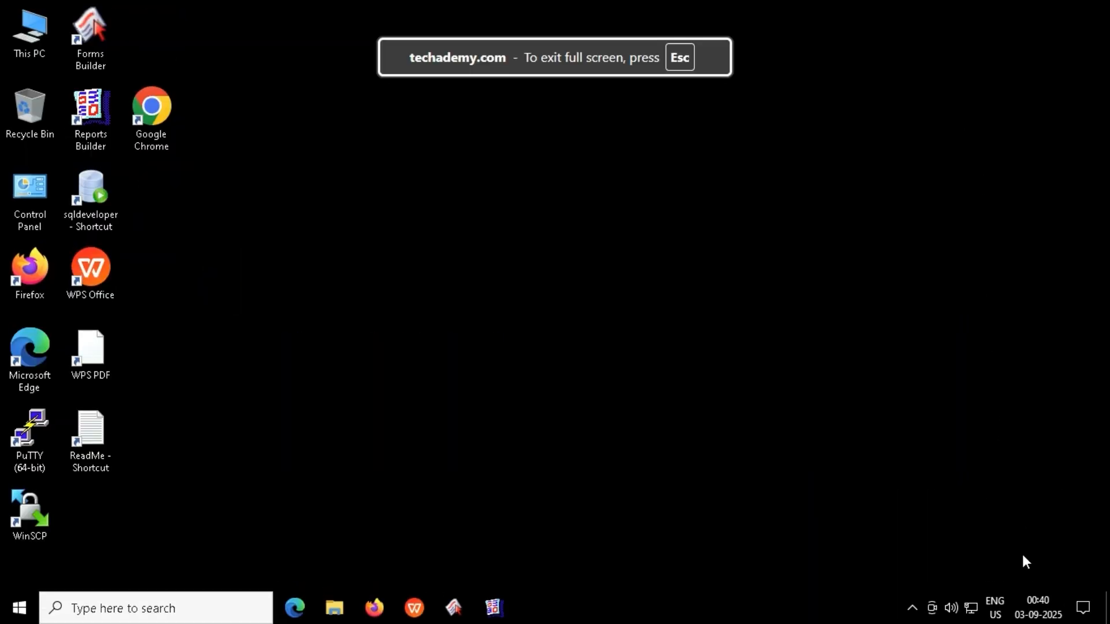
# Close the network status panel and open Microsoft Edge maximized on the lab desktop.
pyautogui.click(974, 612)
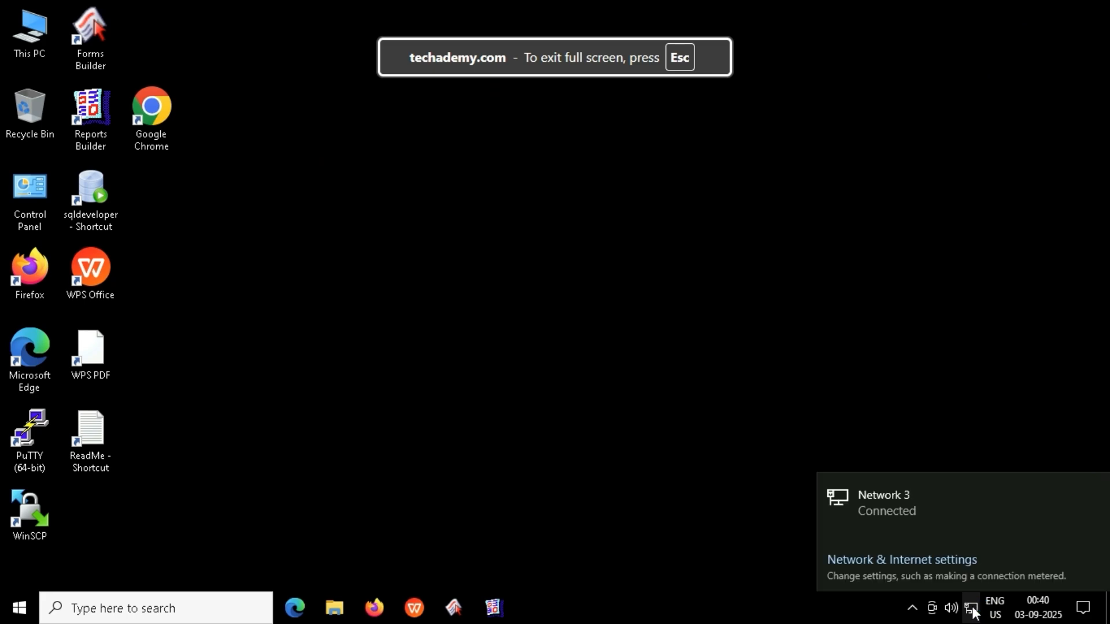
pyautogui.click(502, 312)
pyautogui.click(294, 610)
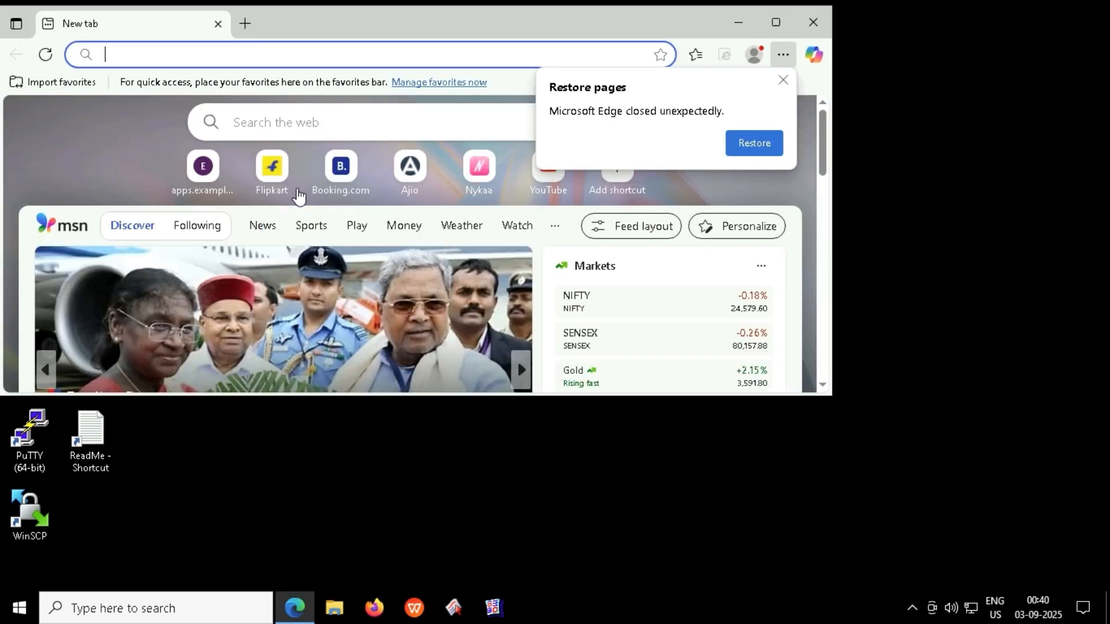
pyautogui.click(772, 10)
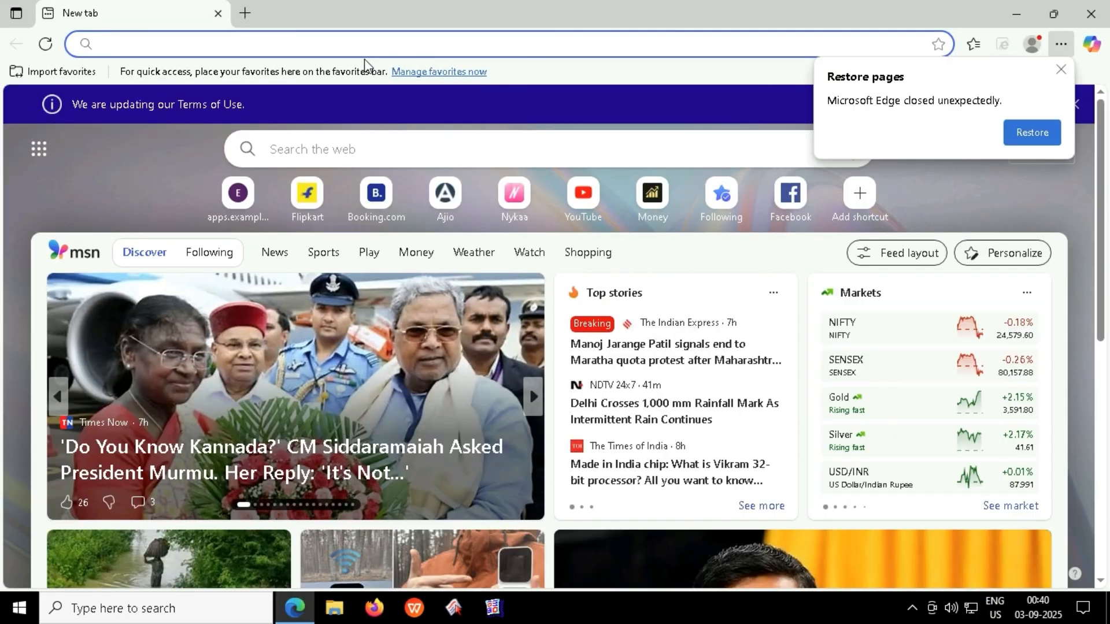
# Search for 'mysql download' and open the MySQL Installer archives page.
pyautogui.click(291, 45)
pyautogui.write('mysql')
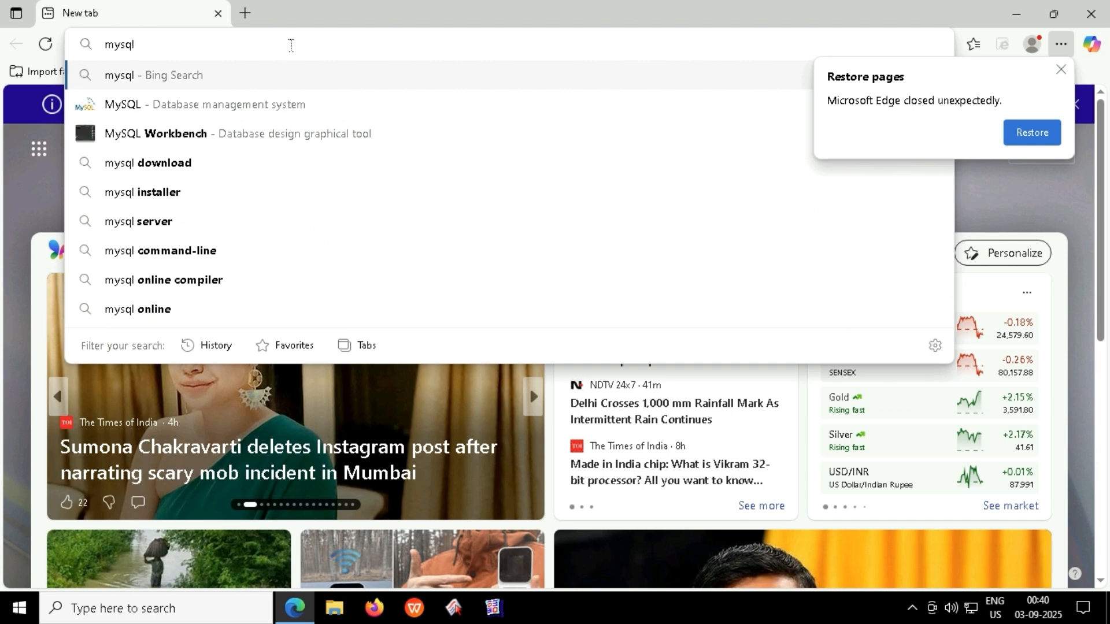
pyautogui.click(198, 164)
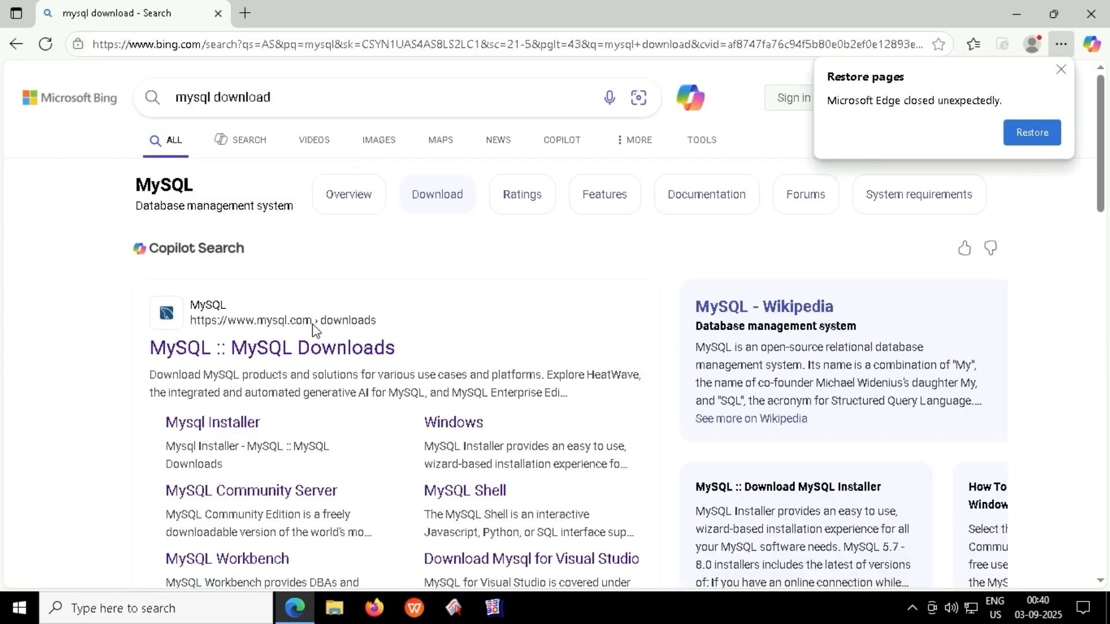
pyautogui.click(246, 425)
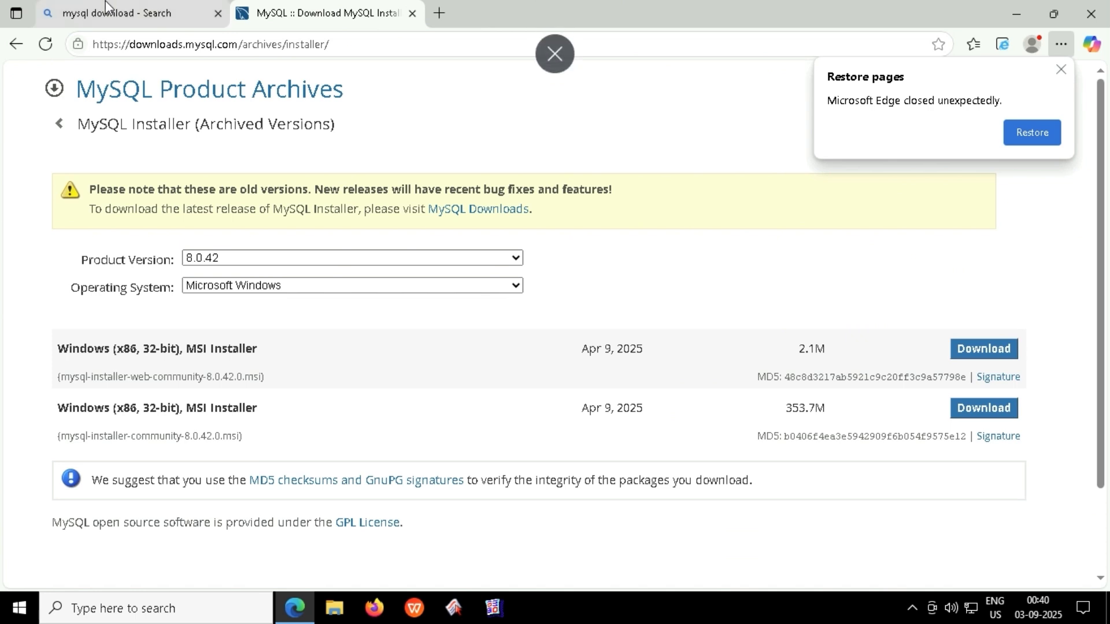
# Download the 354.3M MySQL Installer 8.0.43 MSI from the current downloads page, skipping login.
pyautogui.click(507, 209)
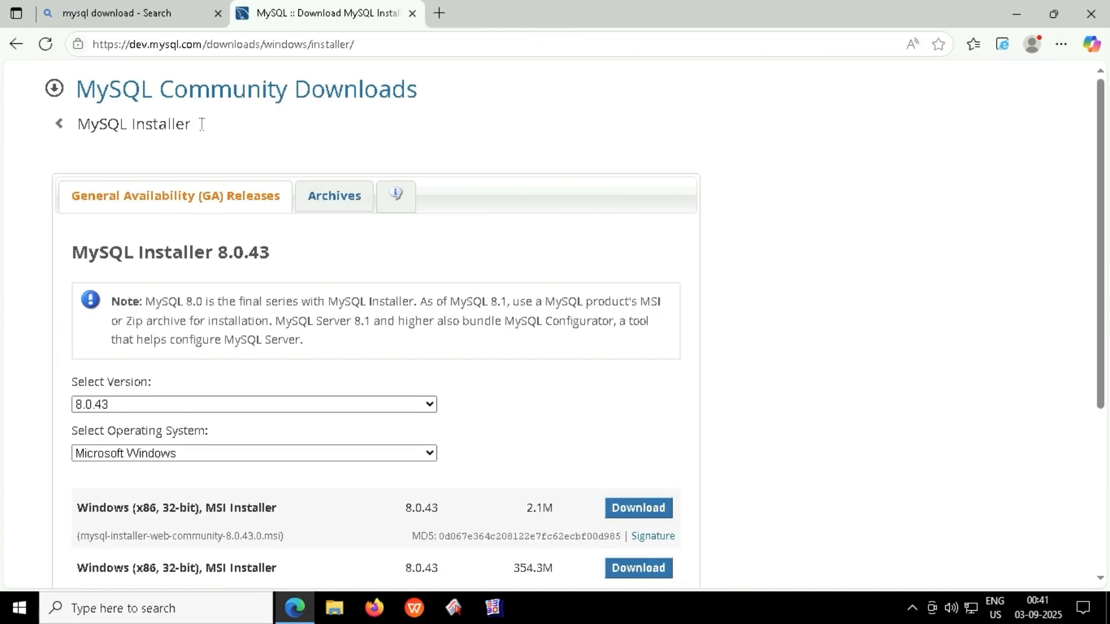
pyautogui.scroll(-4, 542, 260)
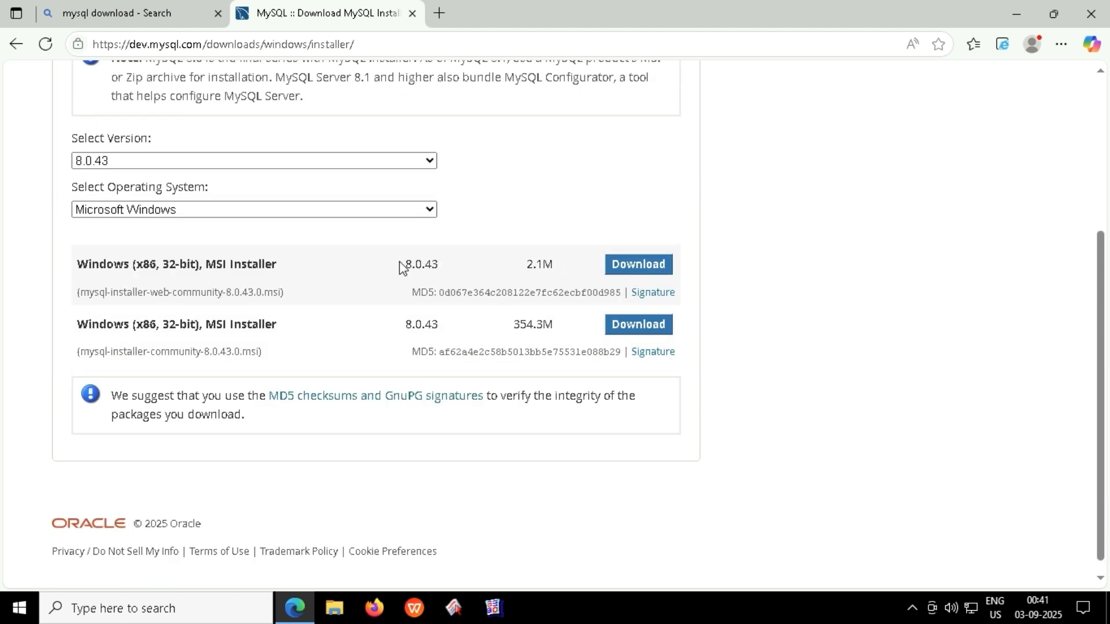
pyautogui.moveTo(259, 340); pyautogui.dragTo(111, 340)
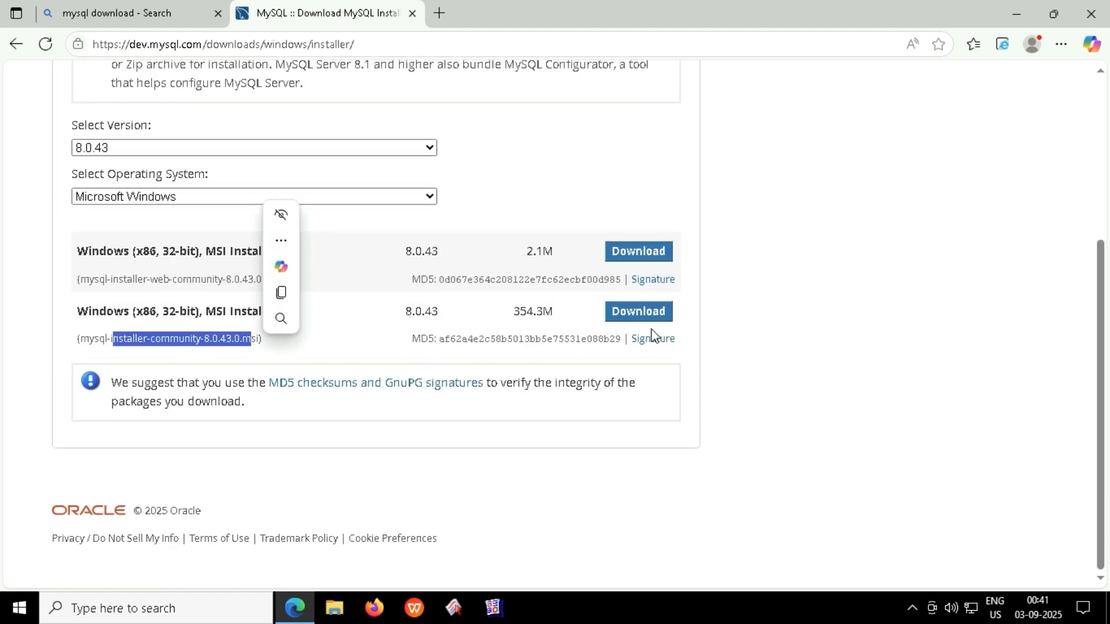
pyautogui.click(650, 314)
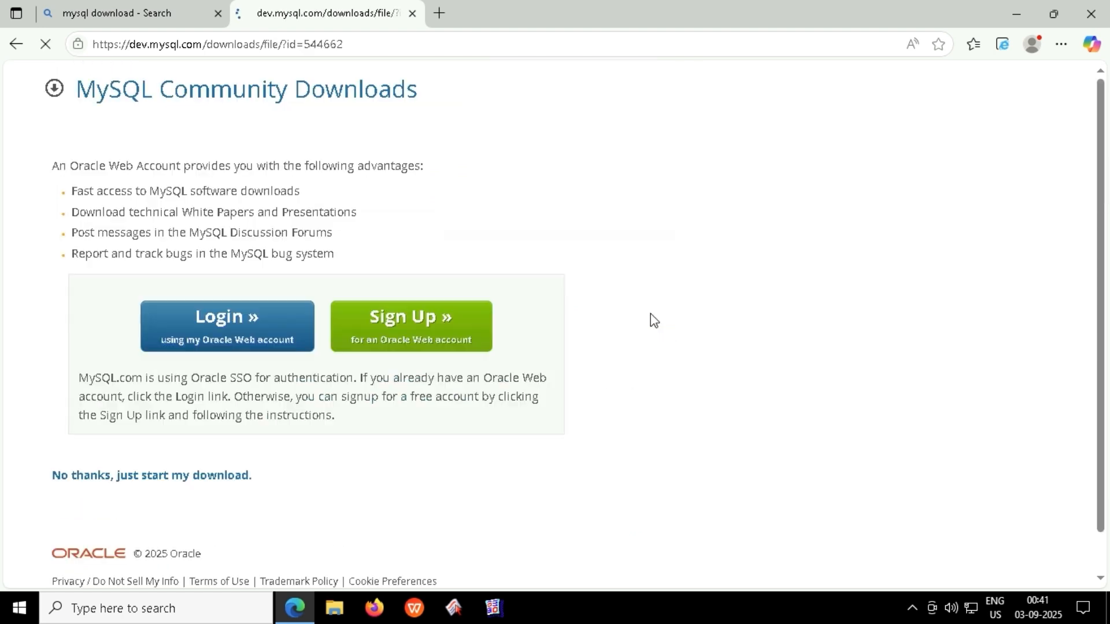
pyautogui.click(183, 476)
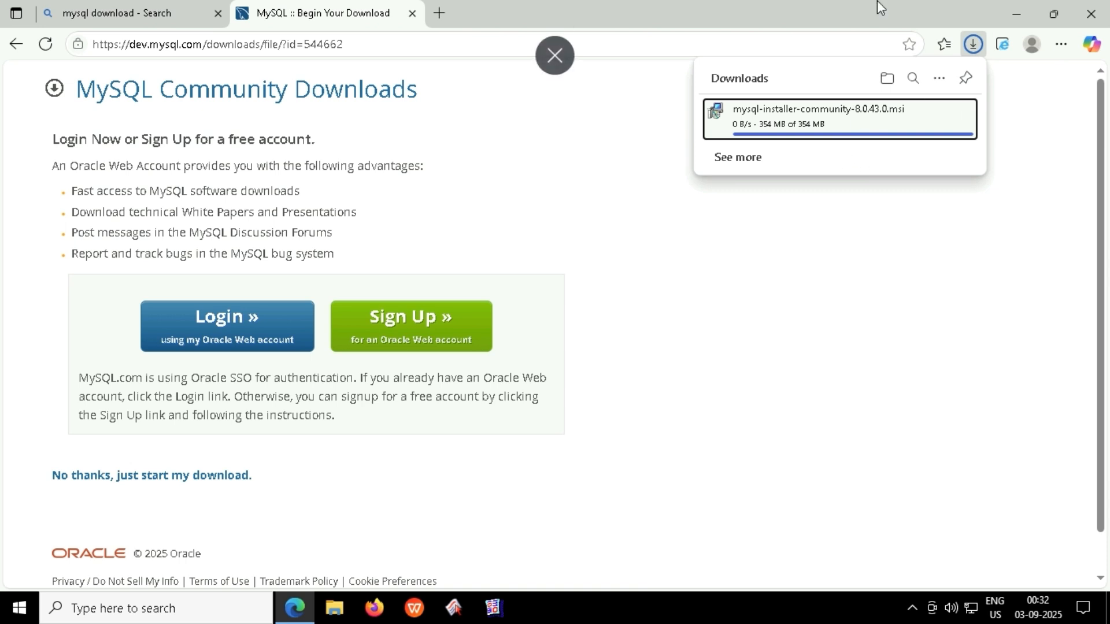
# Launch mysql-installer-community-8.0.43.0.msi and continue with the Custom setup type.
pyautogui.click(800, 132)
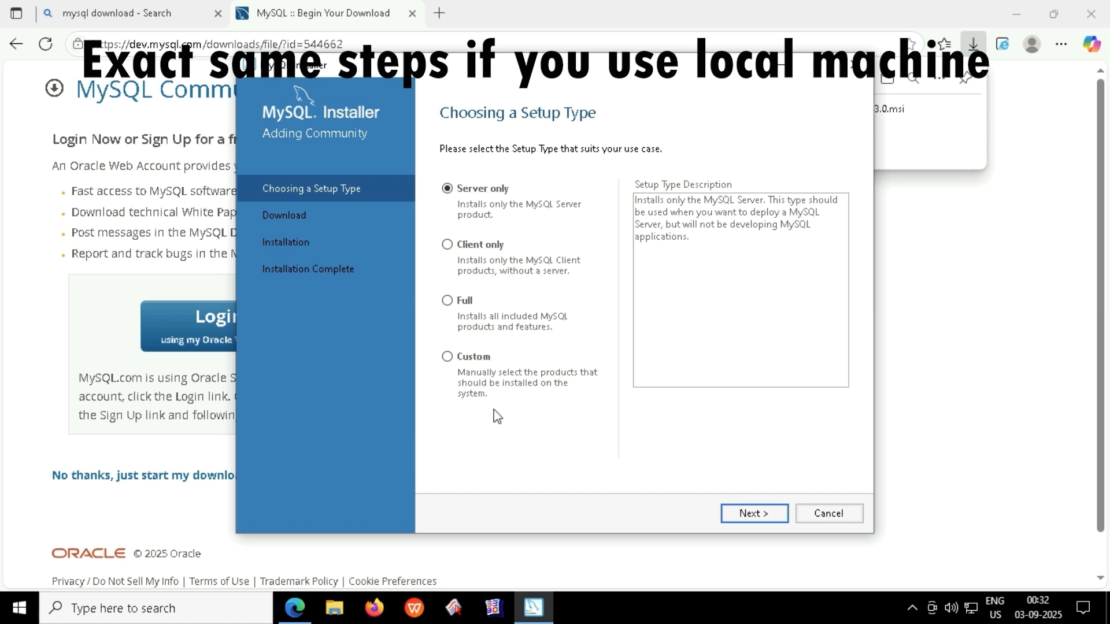
pyautogui.click(469, 356)
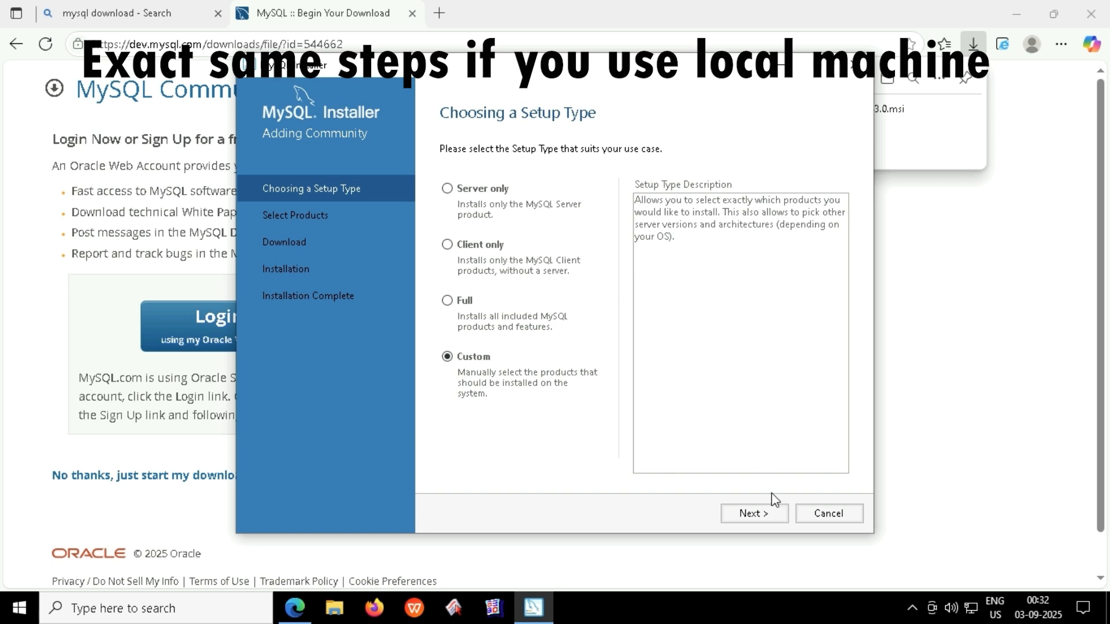
pyautogui.click(770, 514)
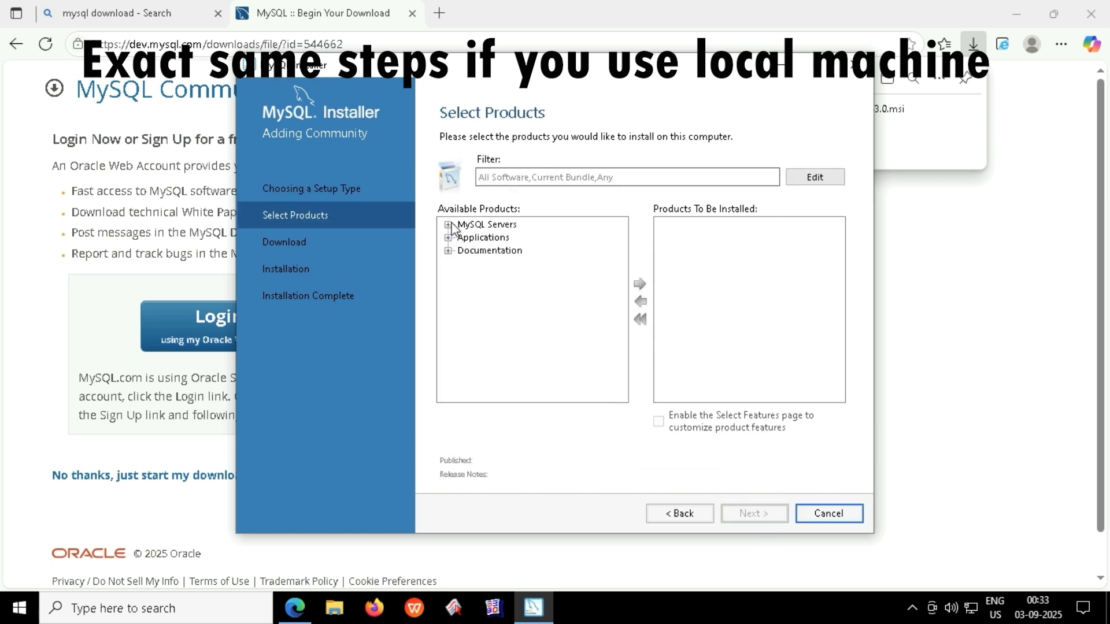
# Add MySQL Server 8.0.43 - X64 to the products to install.
pyautogui.click(449, 224)
pyautogui.click(464, 238)
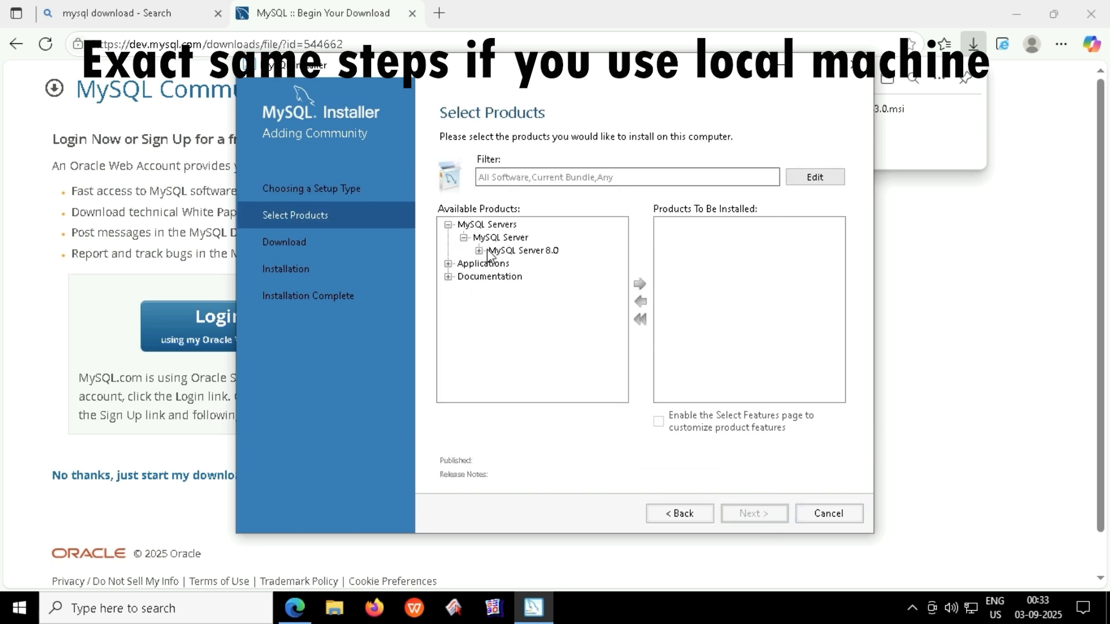
pyautogui.click(490, 252)
pyautogui.click(480, 251)
pyautogui.click(518, 264)
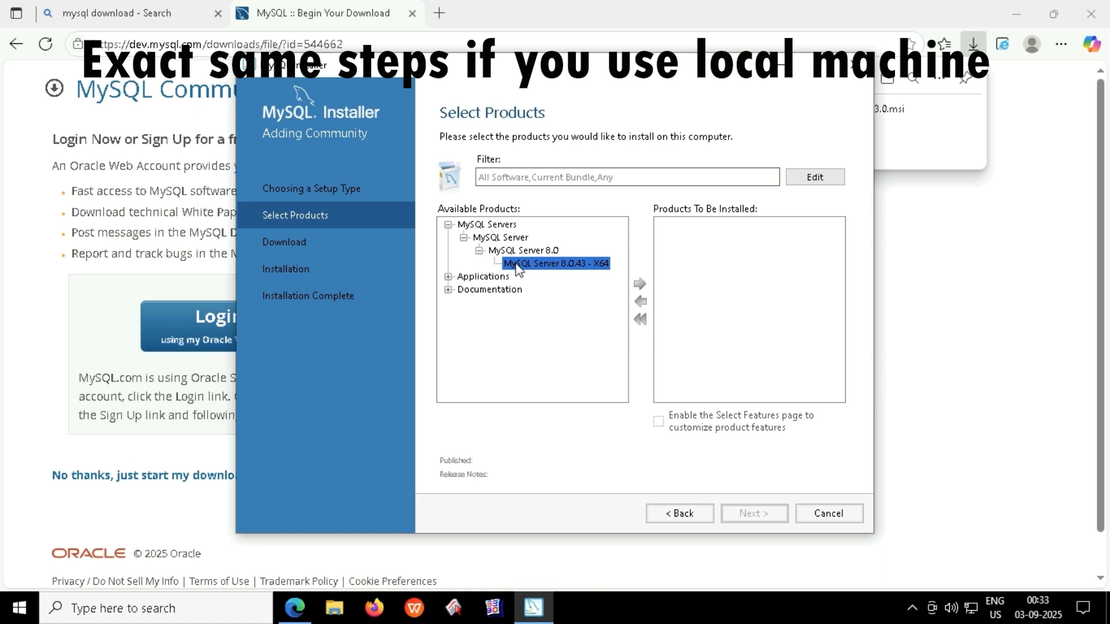
pyautogui.click(642, 286)
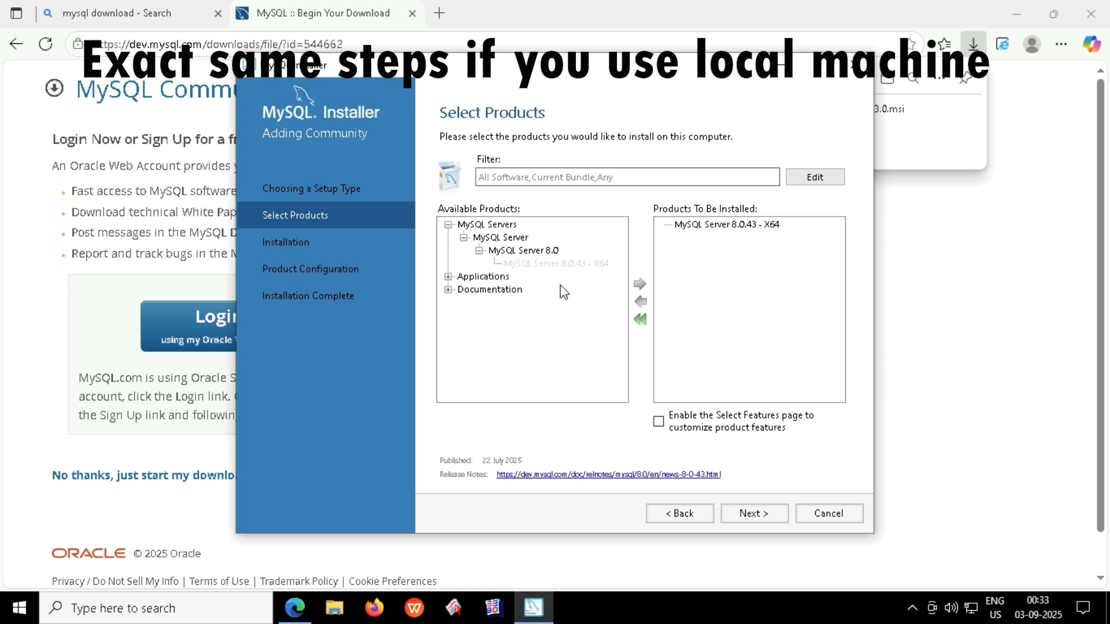
# Add MySQL Workbench 8.0.43 - X64 to the products to install.
pyautogui.click(448, 276)
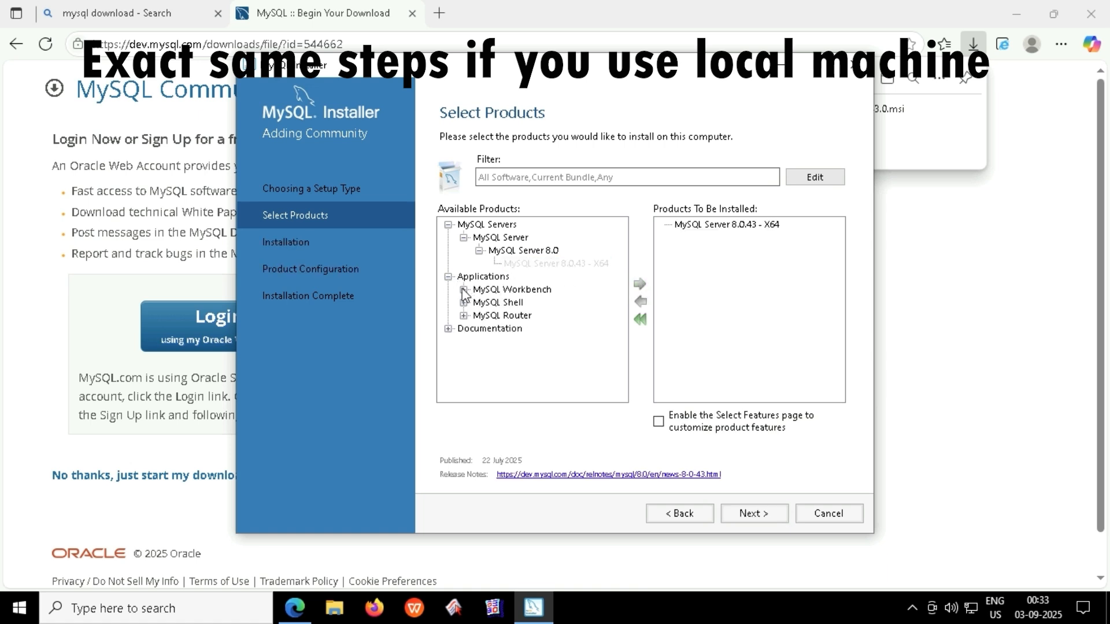
pyautogui.click(464, 290)
pyautogui.click(479, 302)
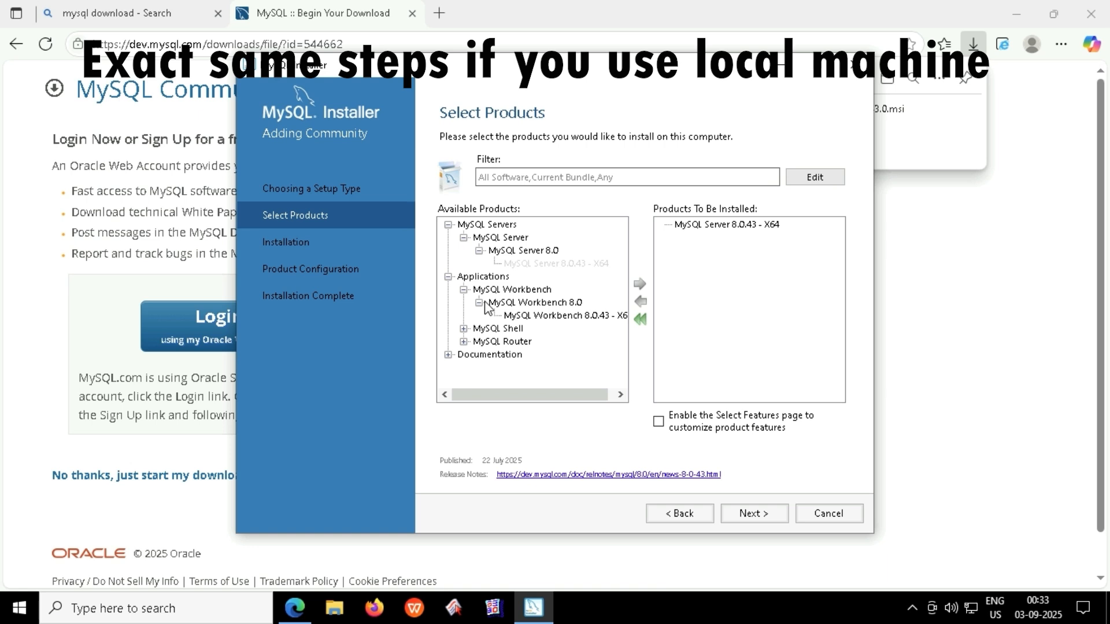
pyautogui.click(520, 316)
pyautogui.click(639, 283)
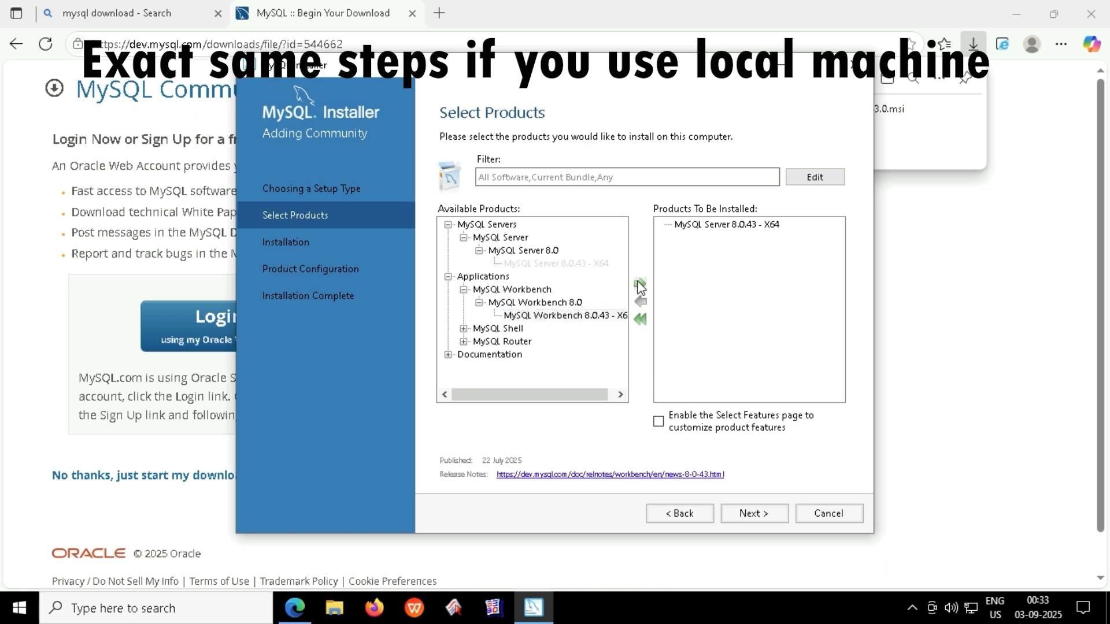
# Browse the Shell, Documentation and Samples groups, then go back and select the Full setup type.
pyautogui.click(464, 328)
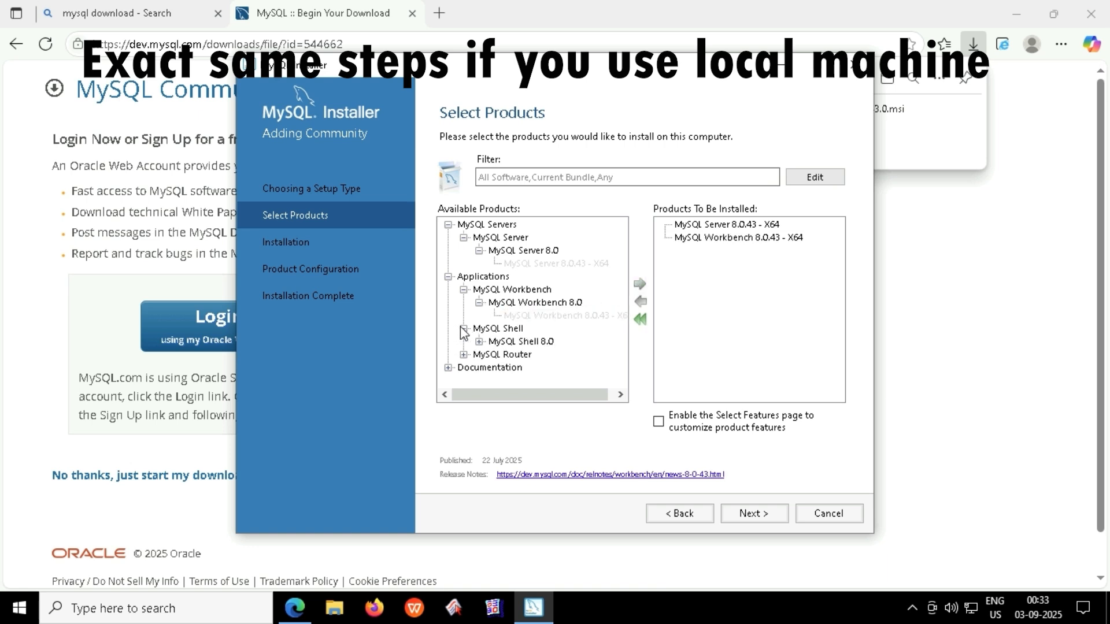
pyautogui.click(448, 368)
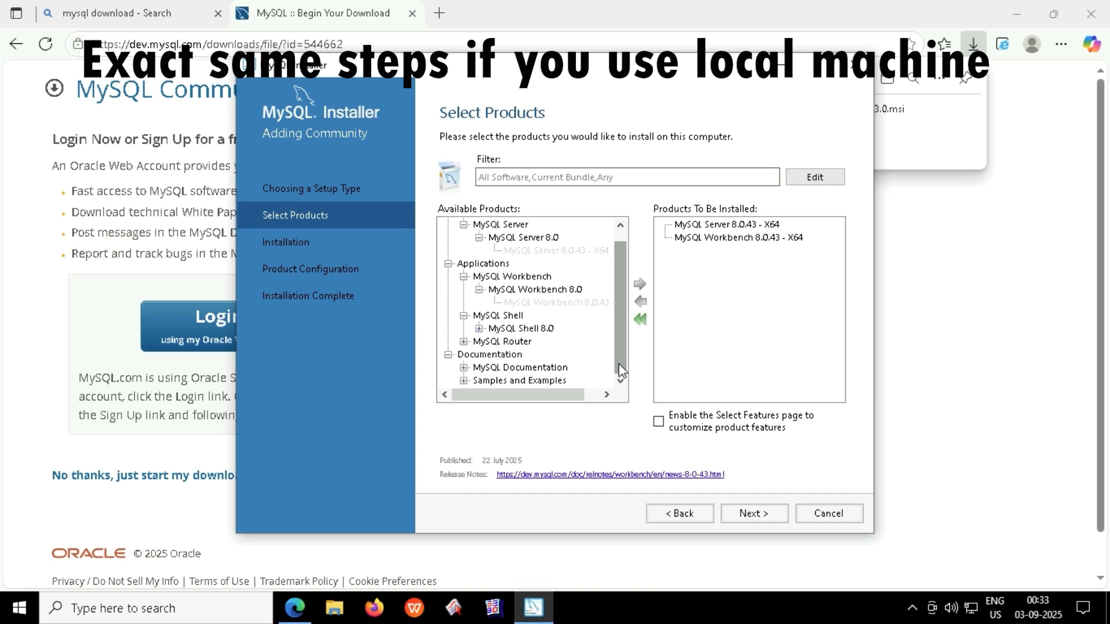
pyautogui.click(463, 380)
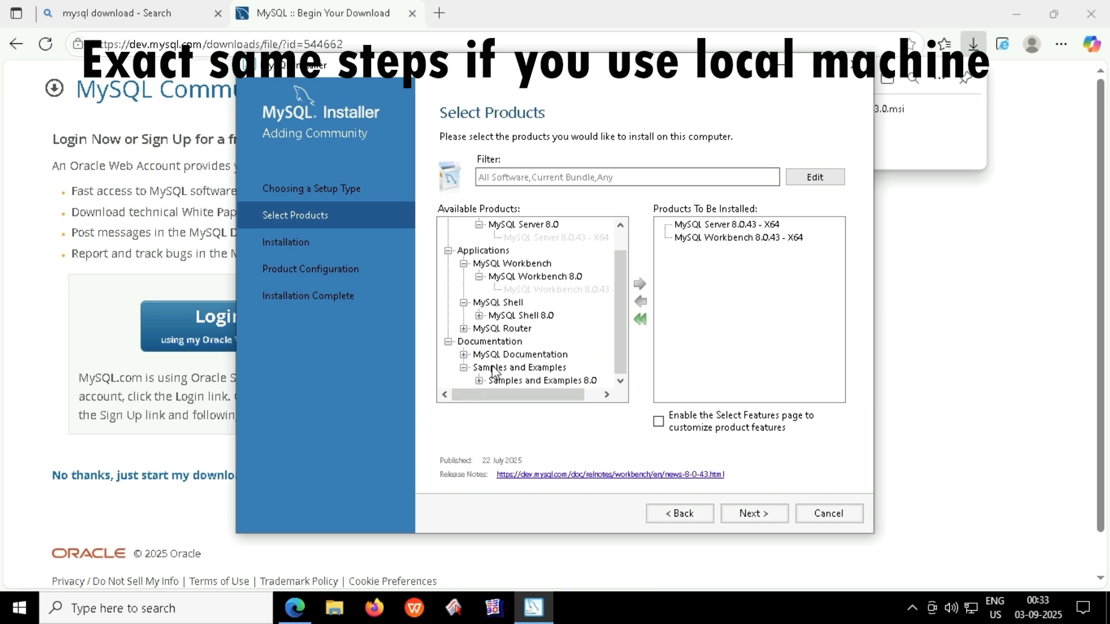
pyautogui.click(484, 382)
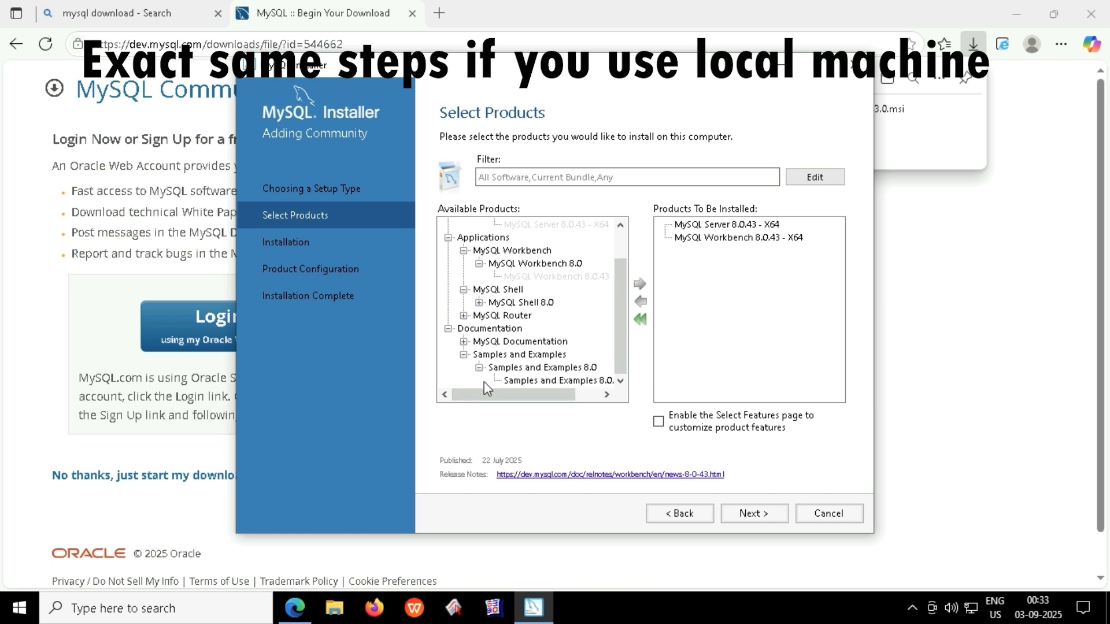
pyautogui.click(568, 379)
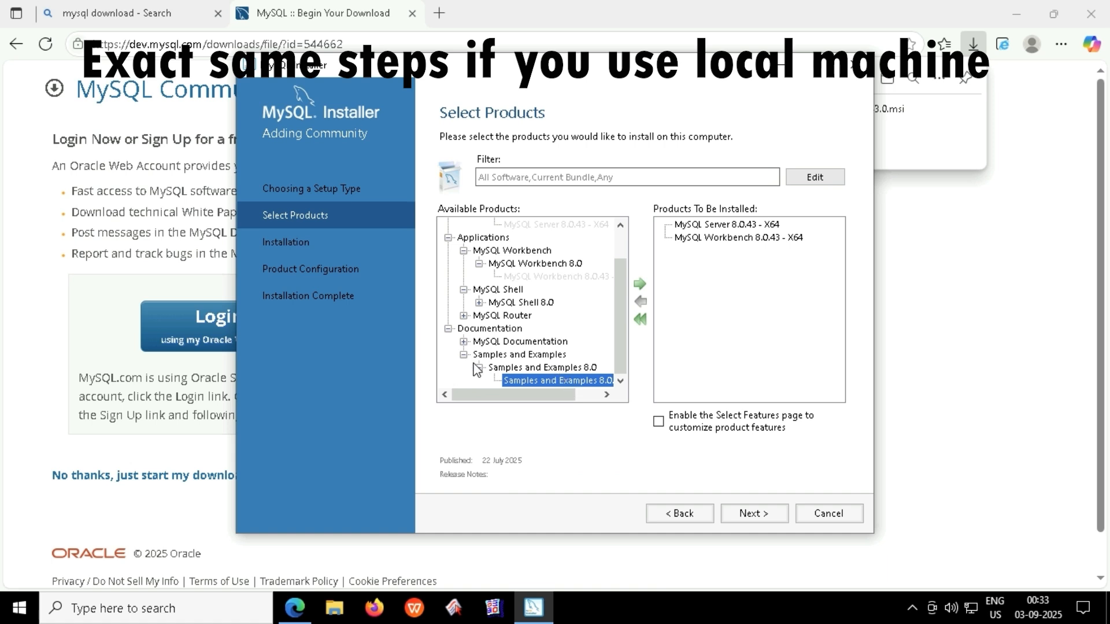
pyautogui.click(463, 342)
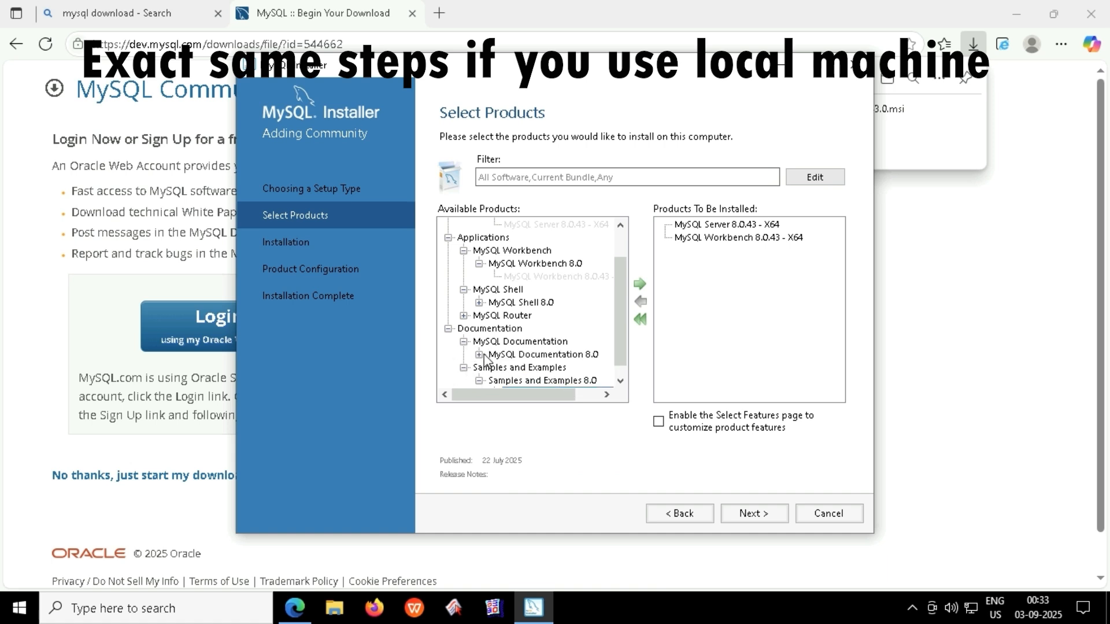
pyautogui.click(479, 355)
pyautogui.scroll(-1, 564, 361)
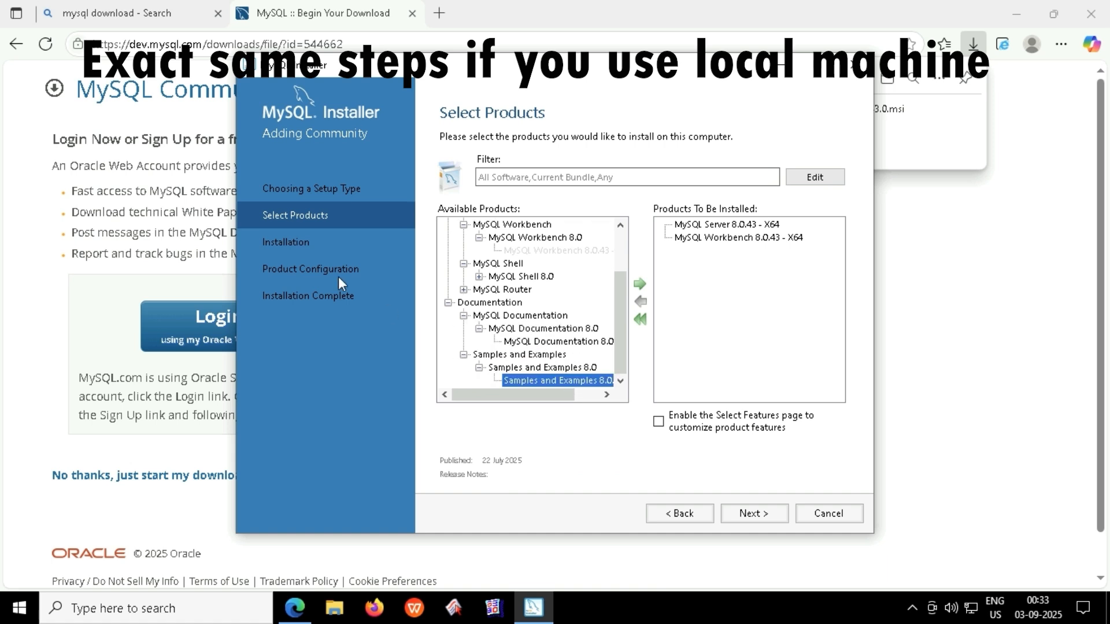
pyautogui.click(679, 513)
pyautogui.click(468, 304)
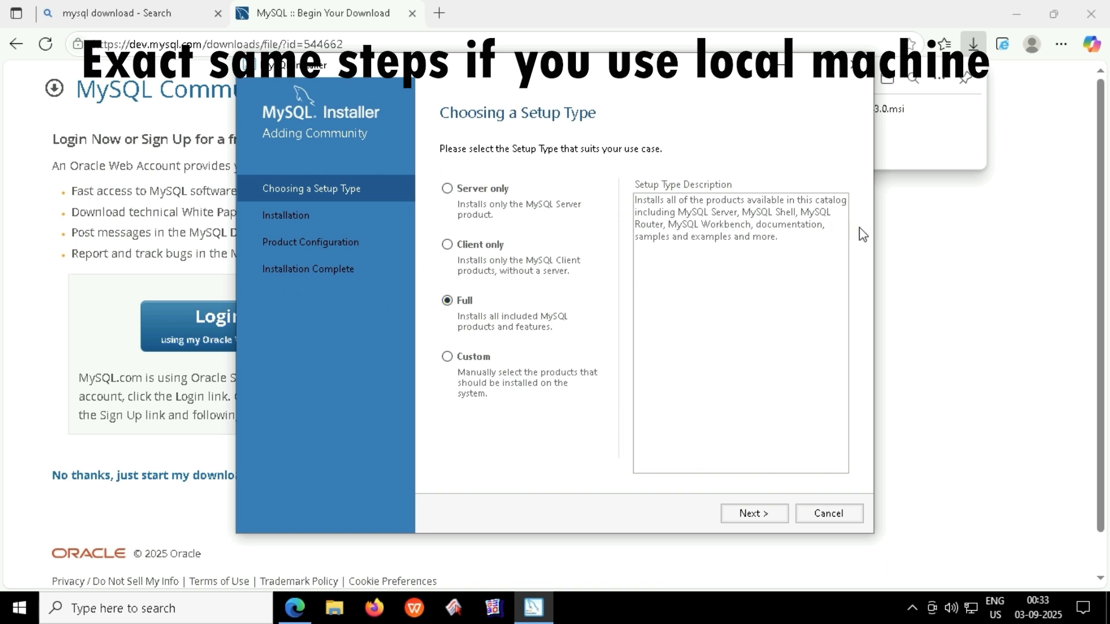
# Install all six Full-setup MySQL 8.0.43 products, including Samples and Examples, until each shows Complete.
pyautogui.moveTo(706, 212); pyautogui.dragTo(811, 224)
pyautogui.moveTo(648, 236); pyautogui.dragTo(732, 254)
pyautogui.click(751, 514)
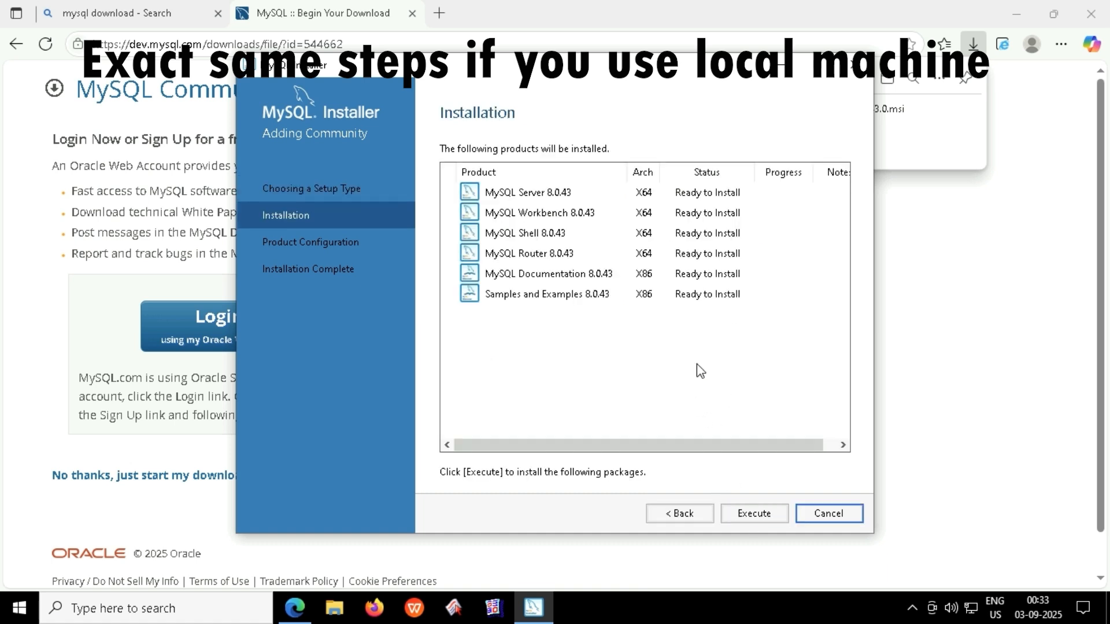
pyautogui.click(740, 514)
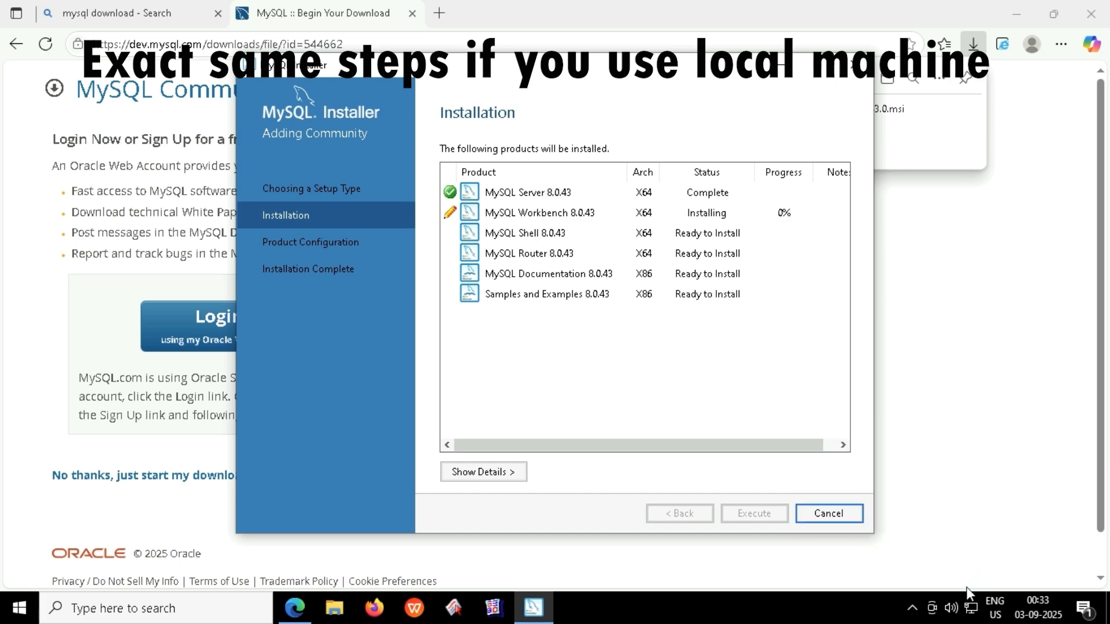
pyautogui.click(1084, 608)
pyautogui.click(1085, 103)
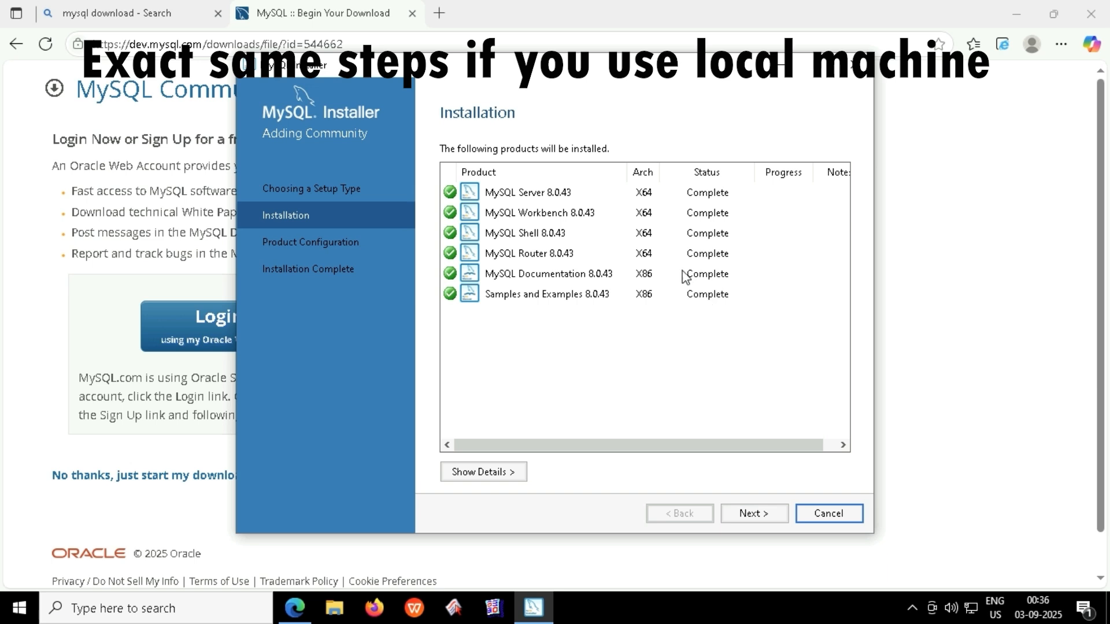
pyautogui.click(754, 513)
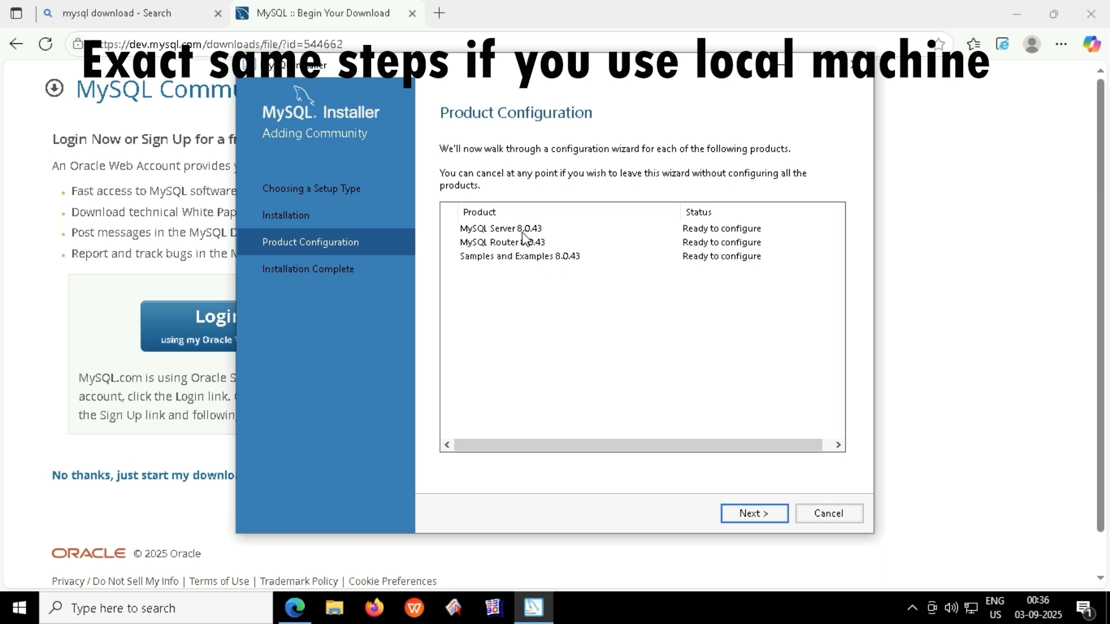
# Keep Development Computer as MySQL Server's config type, with TCP/IP on port 3306.
pyautogui.click(771, 518)
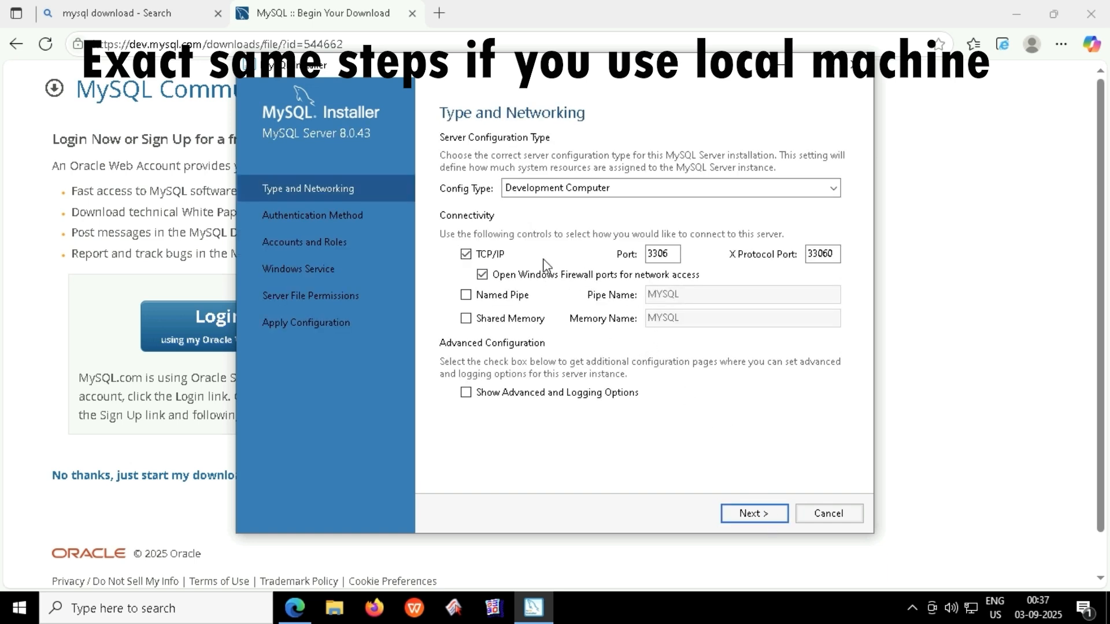
pyautogui.click(556, 190)
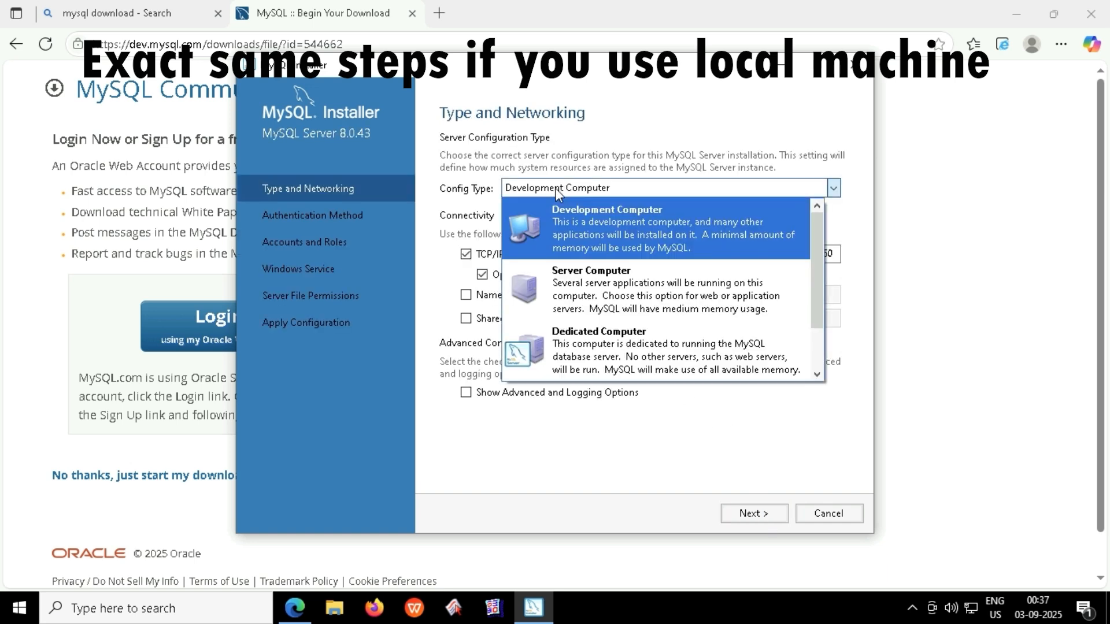
pyautogui.click(621, 157)
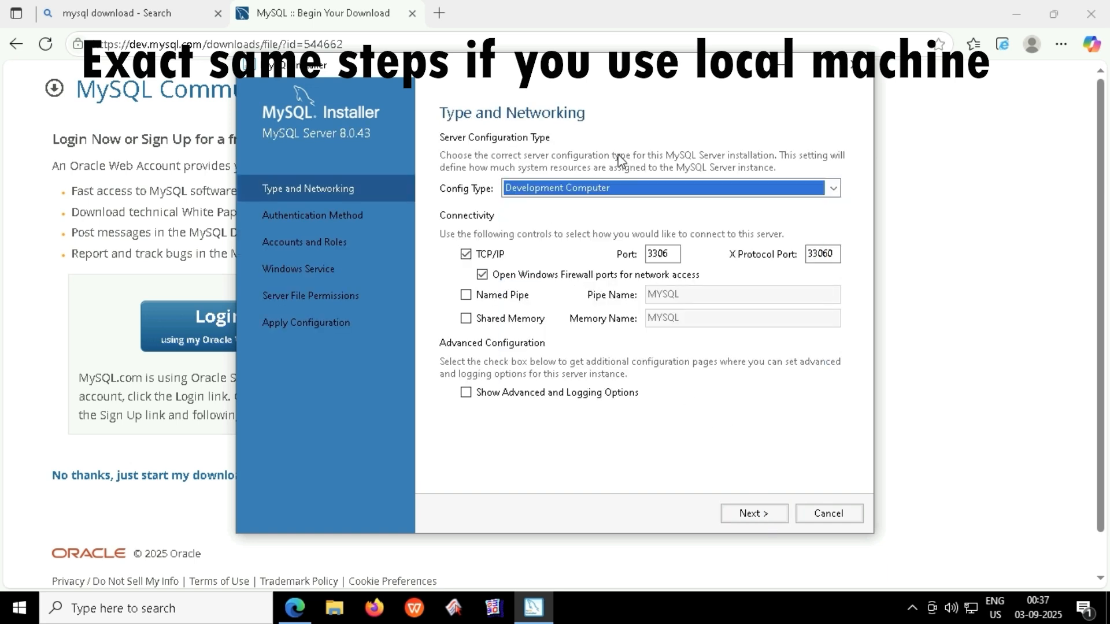
pyautogui.click(553, 184)
pyautogui.scroll(-1, 636, 338)
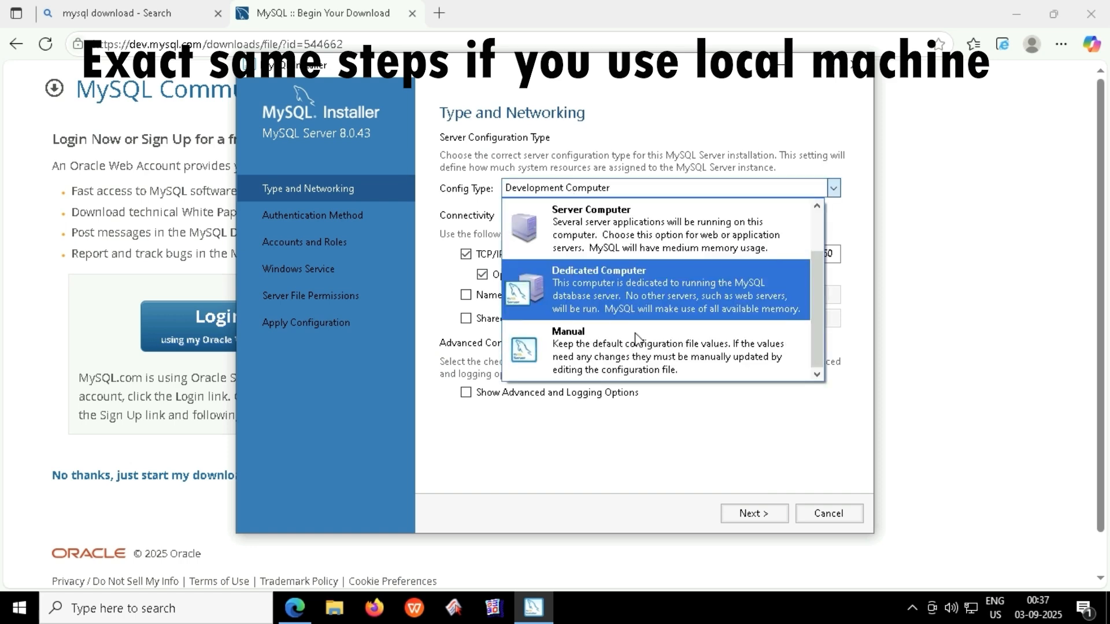
pyautogui.scroll(1, 643, 329)
pyautogui.click(632, 230)
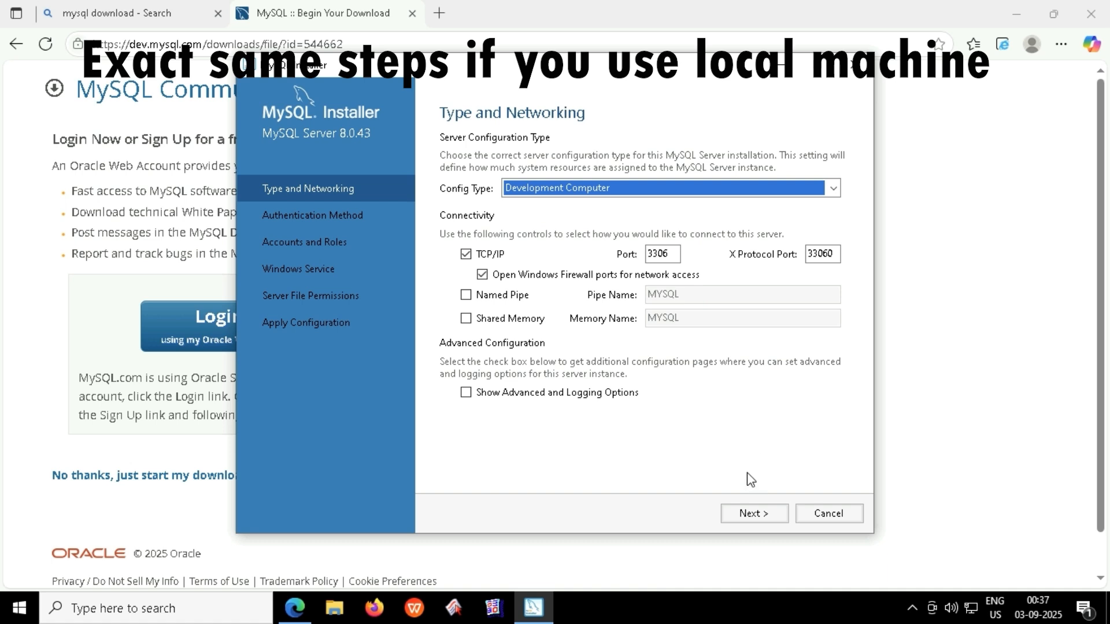
# Keep strong password encryption, enter and confirm the root password, then start adding a user.
pyautogui.click(768, 514)
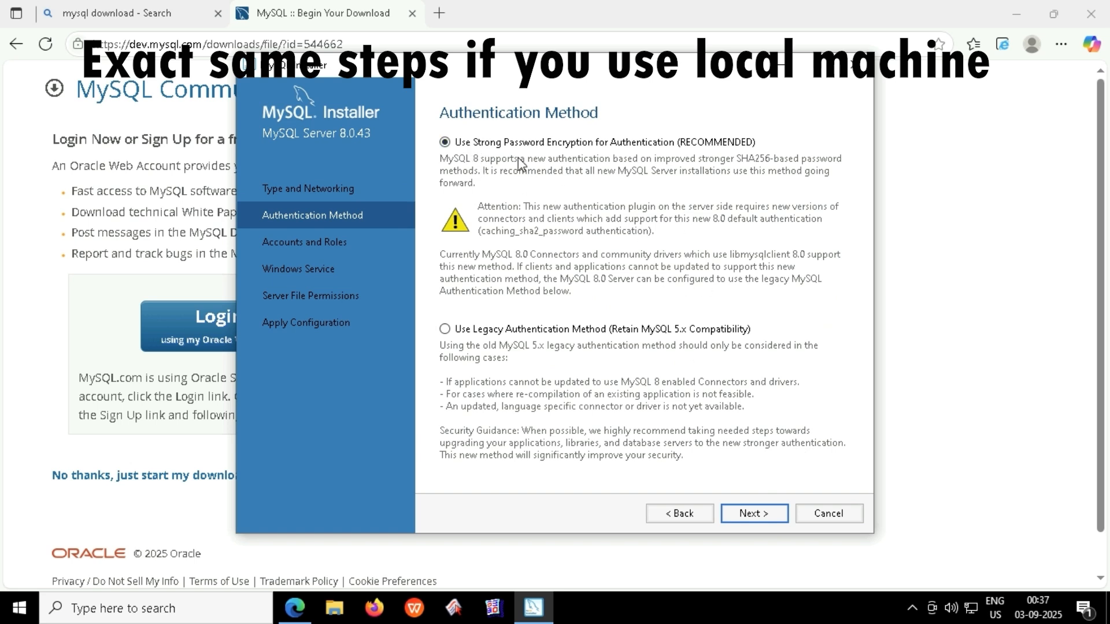
pyautogui.click(748, 515)
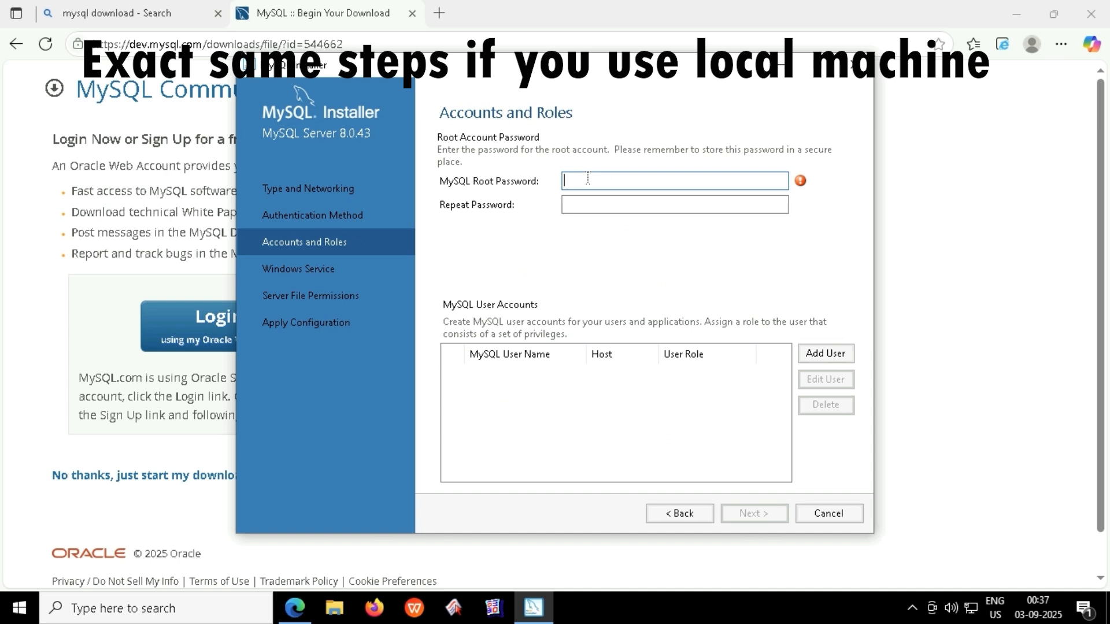
pyautogui.write('23')
pyautogui.press('BackSpace')
pyautogui.press('BackSpace')
pyautogui.click(647, 200)
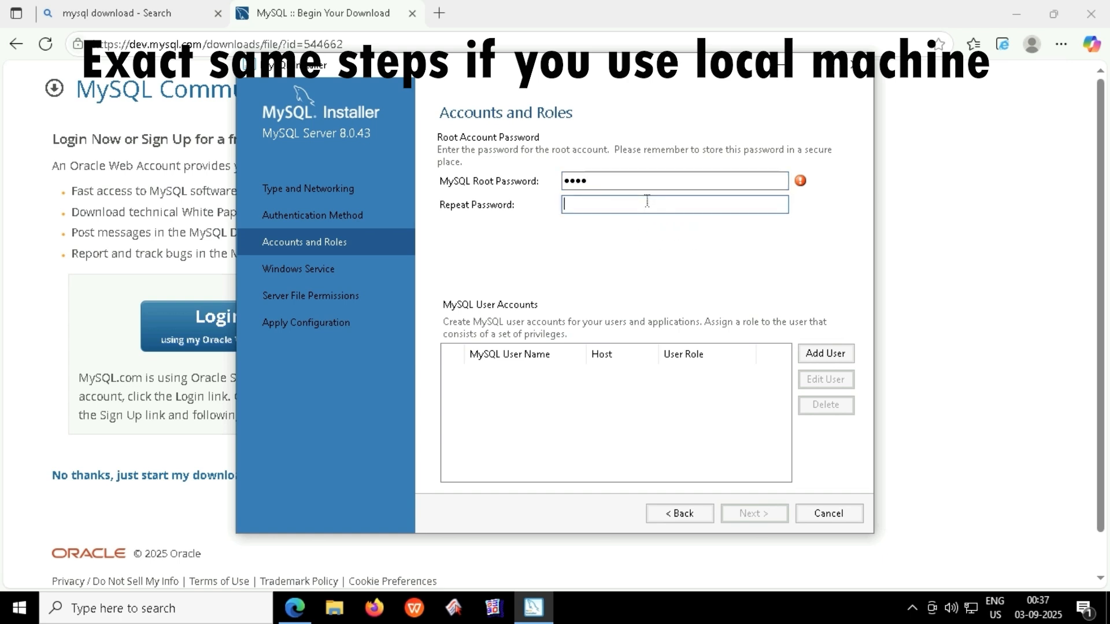
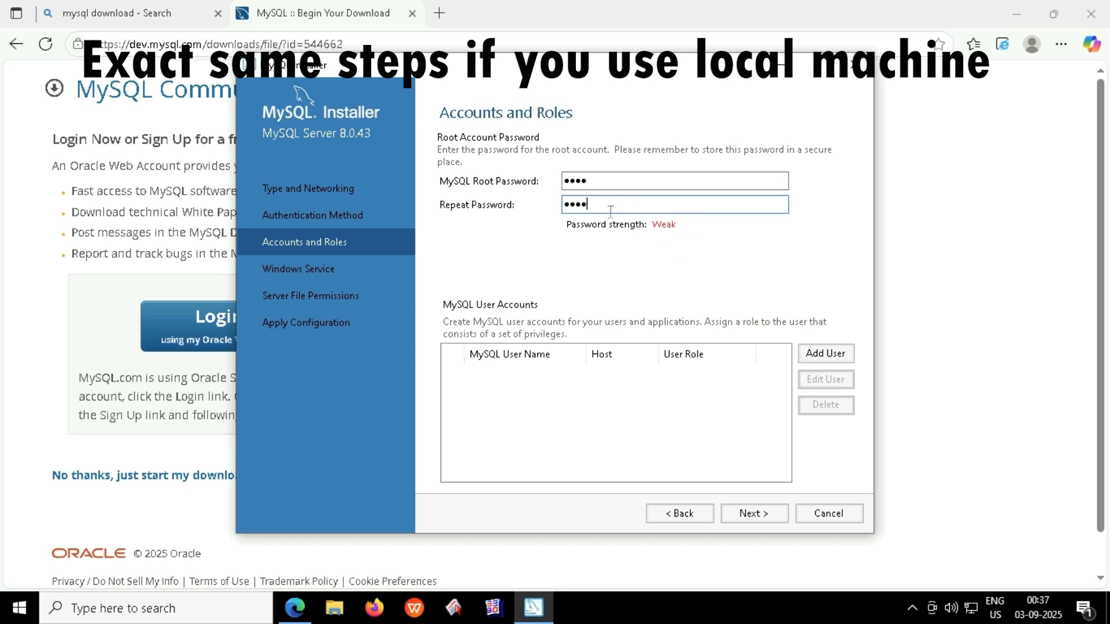
pyautogui.click(825, 353)
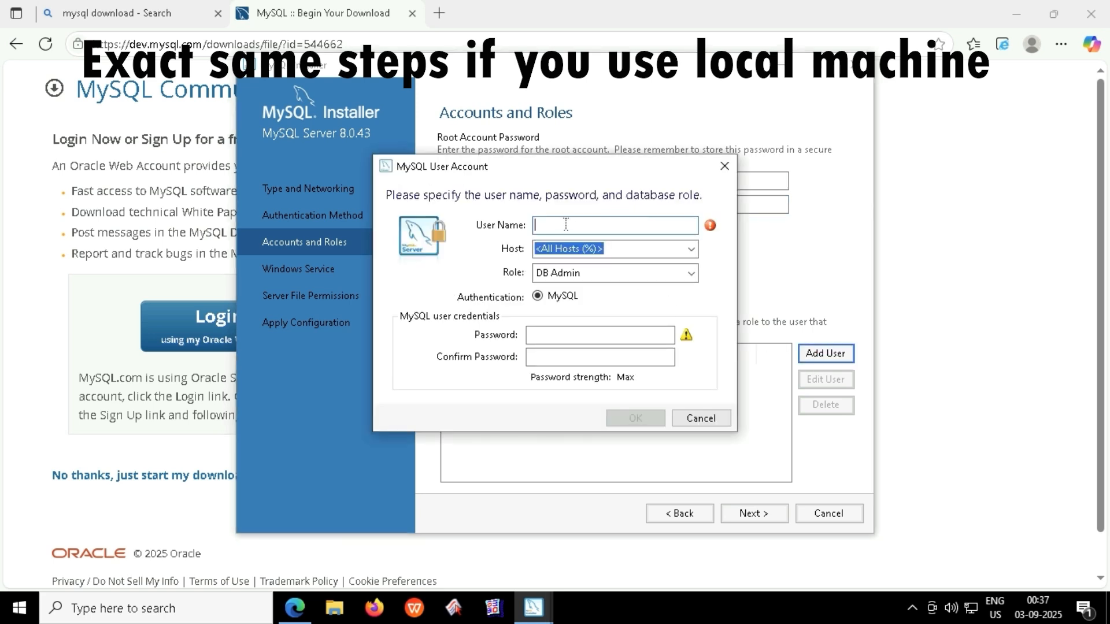
# Add a DB Admin user account with its user name and confirmed password, reachable from all hosts.
pyautogui.write('puneet')
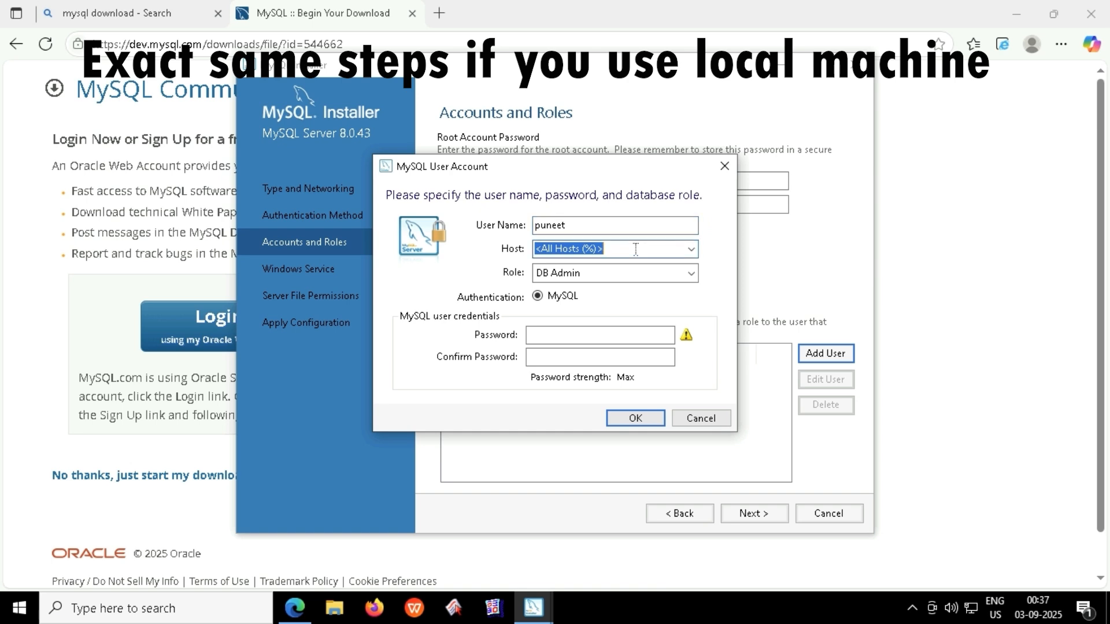
pyautogui.click(550, 335)
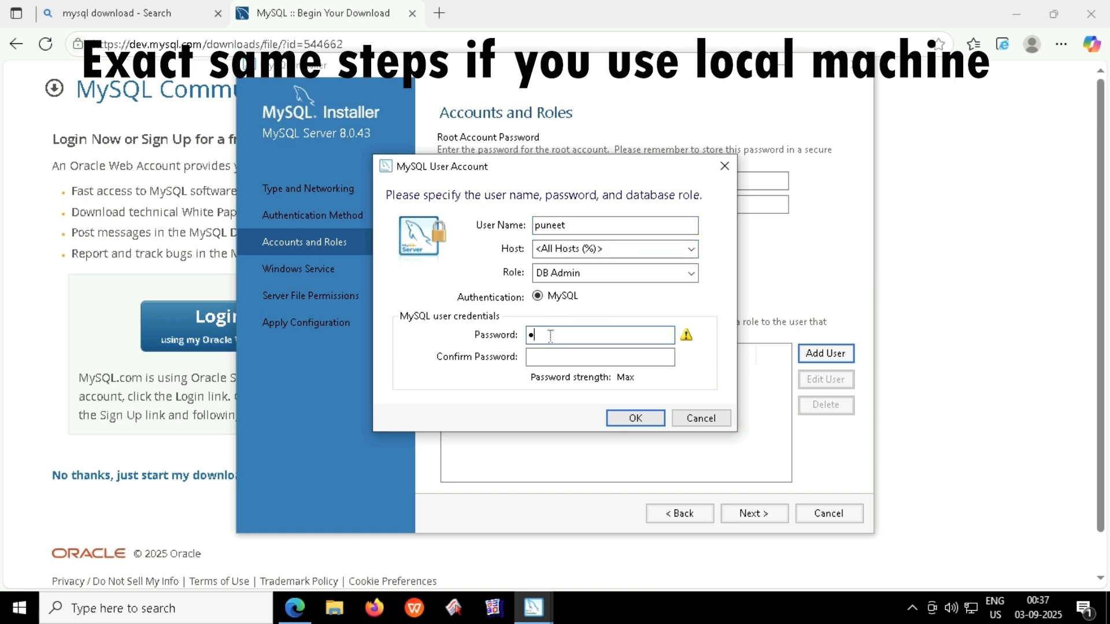
pyautogui.click(569, 359)
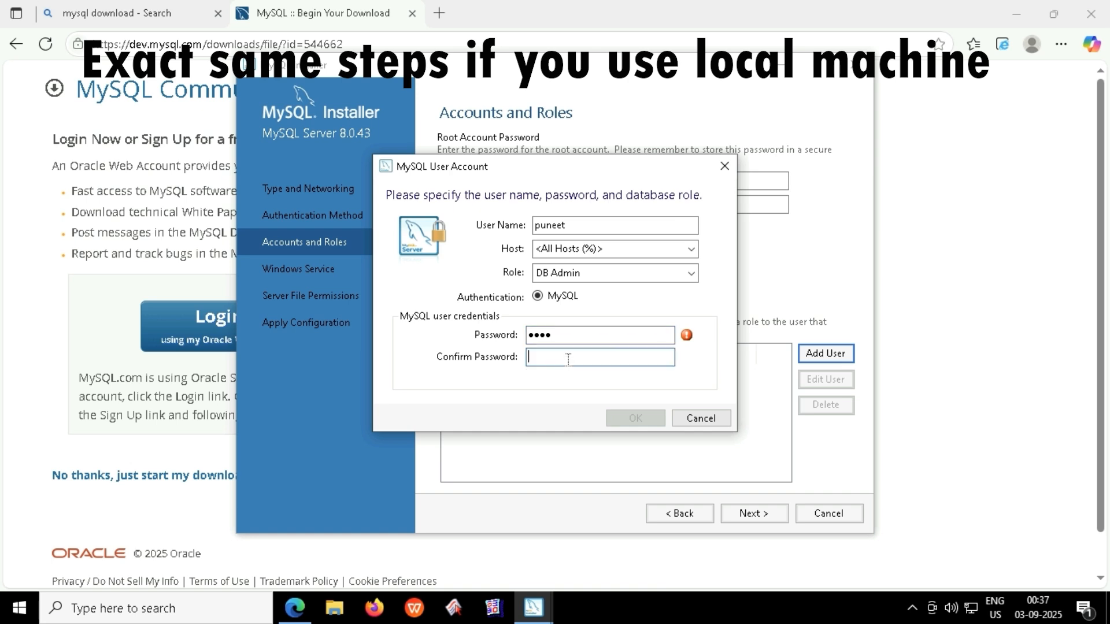
pyautogui.click(635, 416)
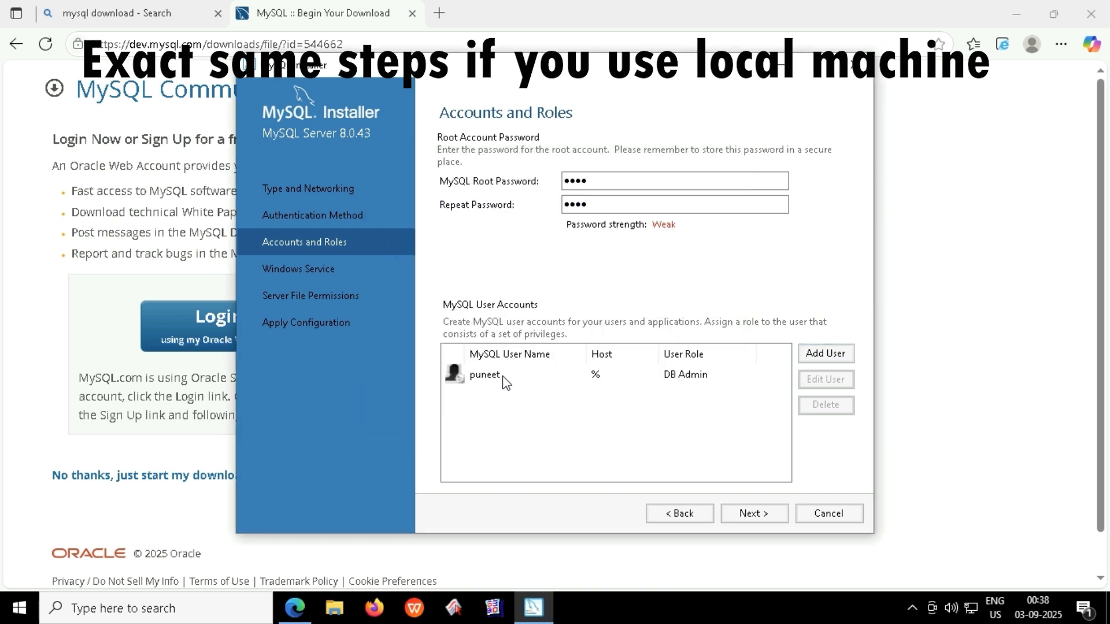
pyautogui.click(754, 517)
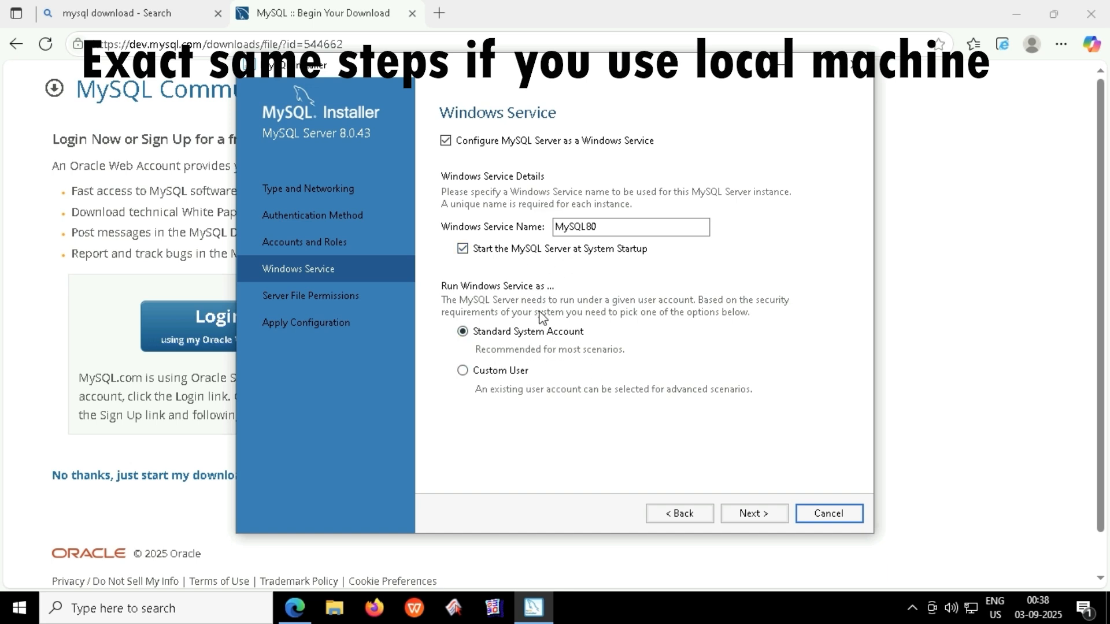
# Keep the default MySQL80 service and file permission settings, then apply the server configuration.
pyautogui.click(761, 515)
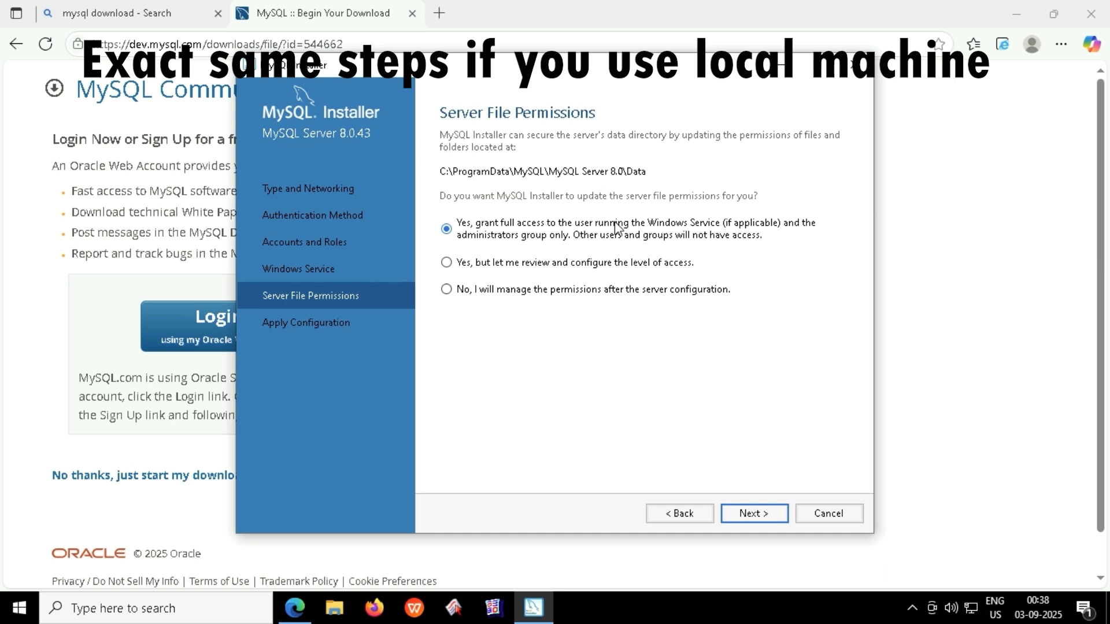
pyautogui.click(752, 514)
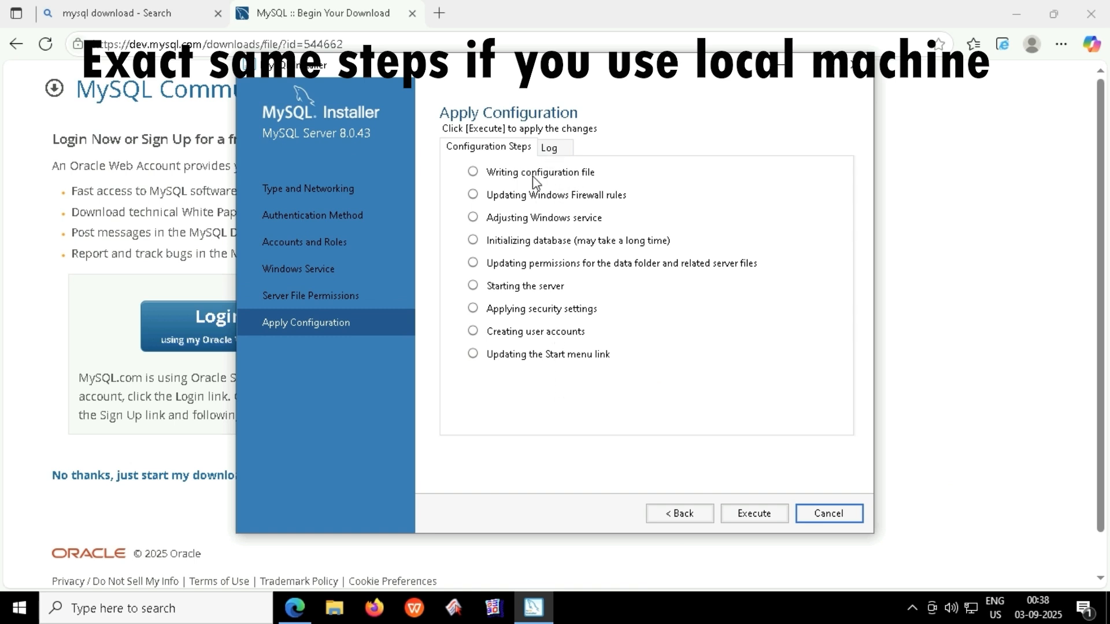
pyautogui.click(753, 513)
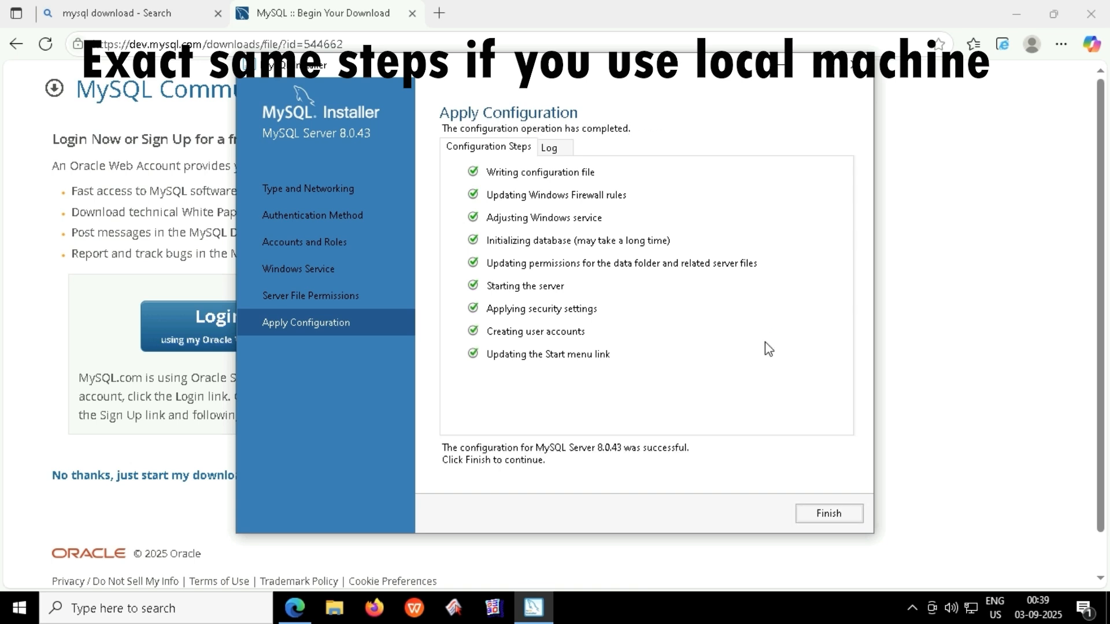
pyautogui.click(825, 514)
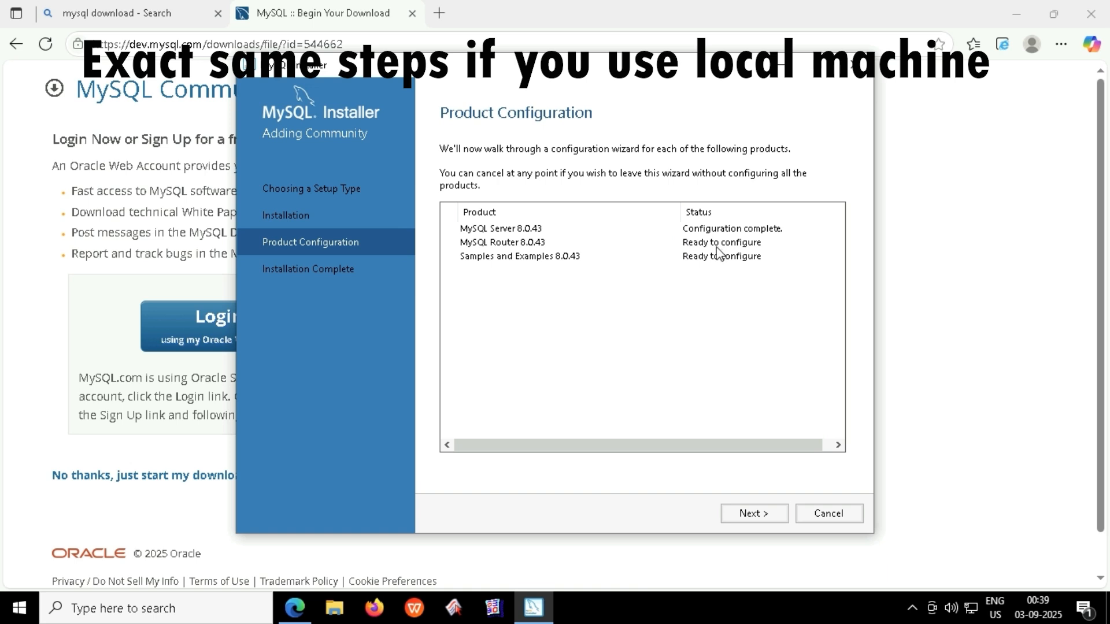
# Finish MySQL Router setup with Bootstrap MySQL Router left unchecked.
pyautogui.click(773, 513)
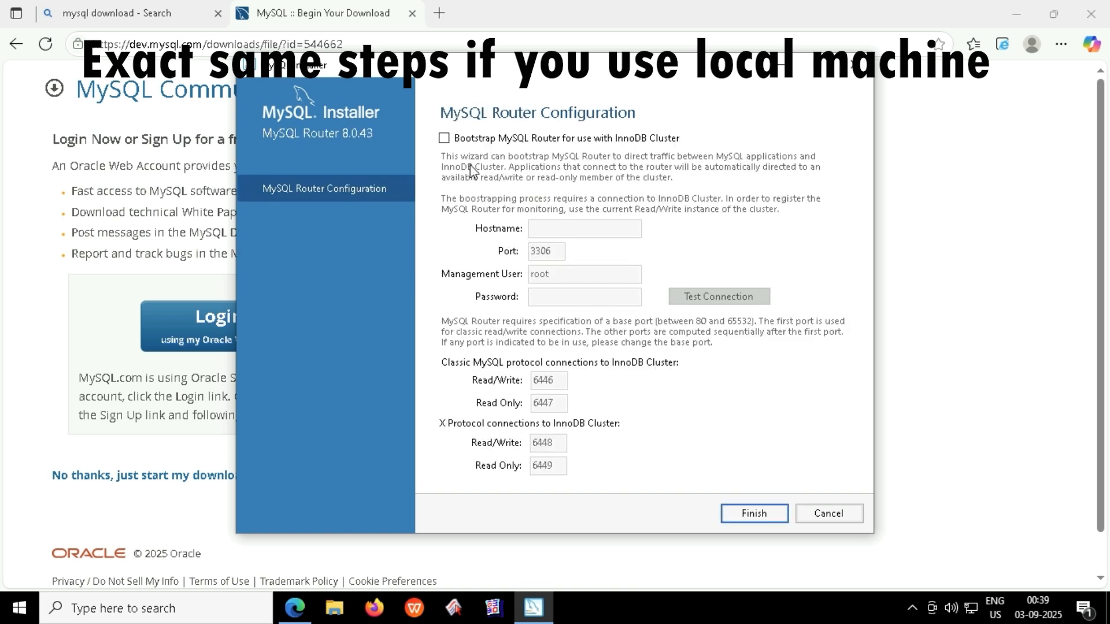
pyautogui.click(549, 141)
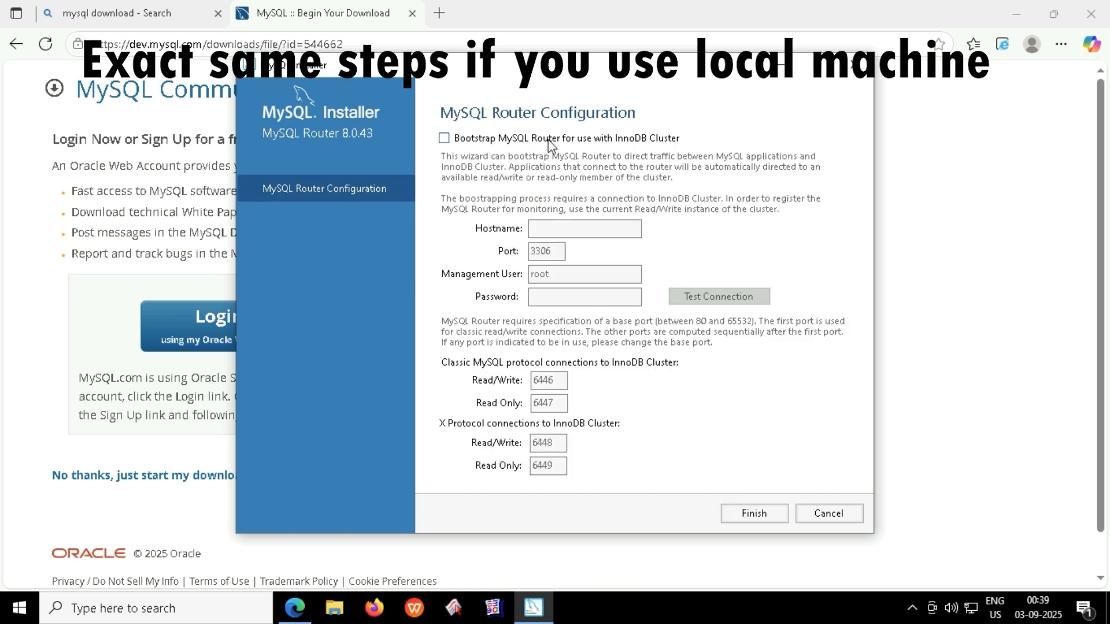
pyautogui.click(549, 141)
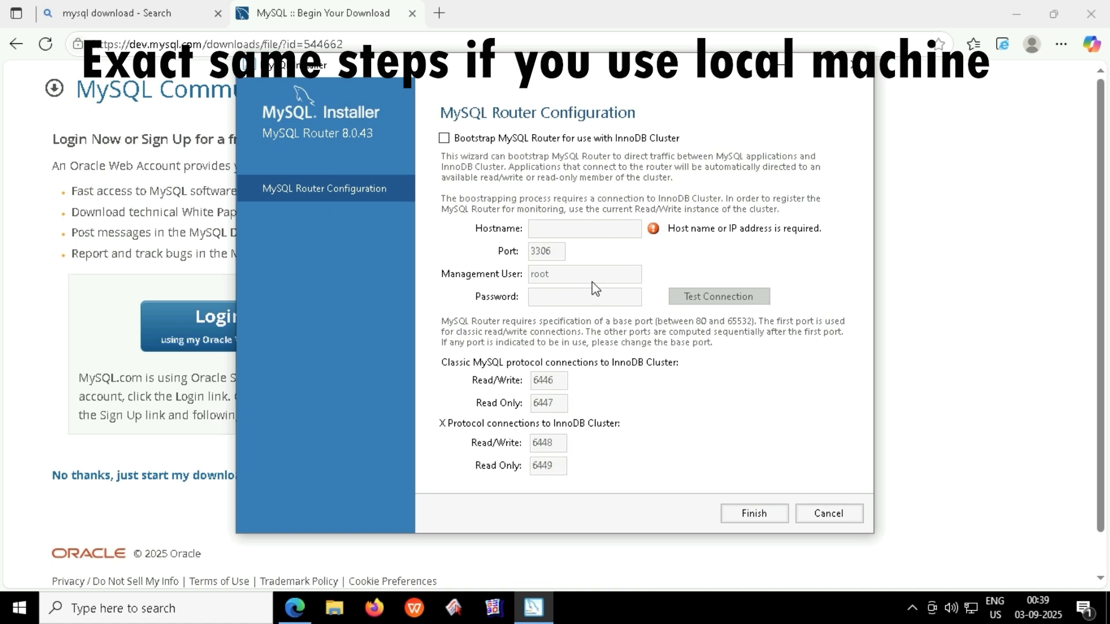
pyautogui.click(444, 138)
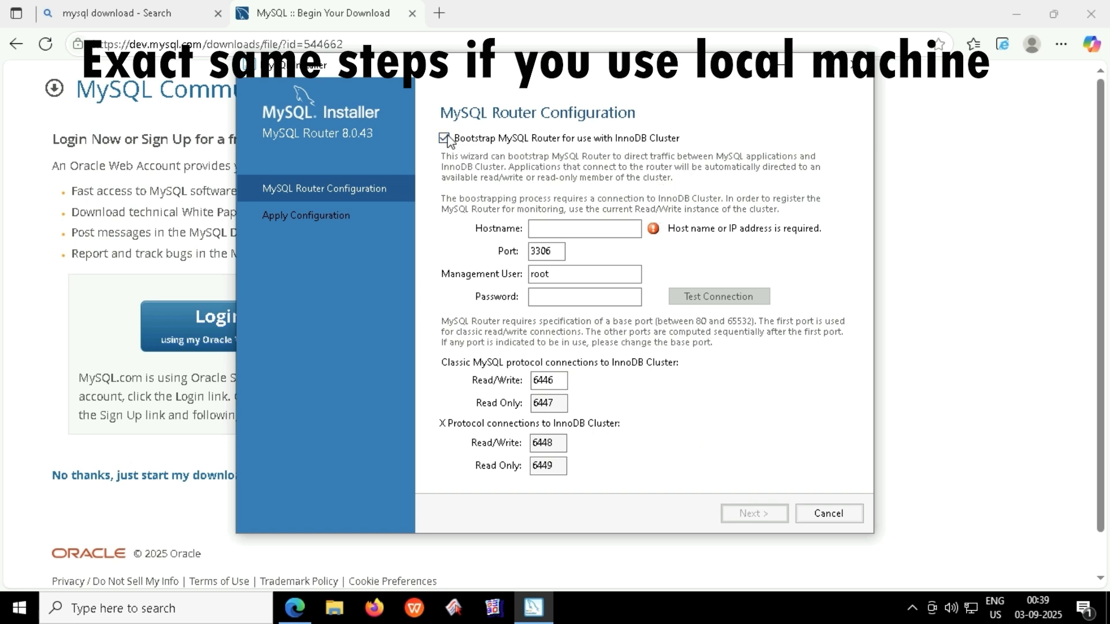
pyautogui.click(448, 140)
pyautogui.click(774, 513)
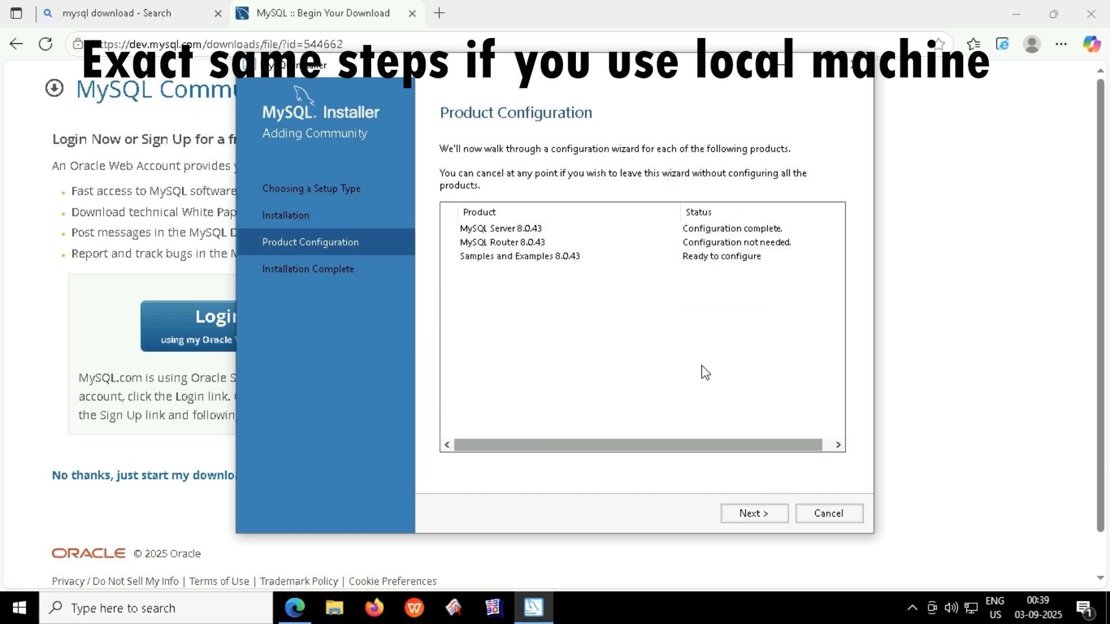
# Enter the root password, check the connection, and apply the Samples and Examples configuration.
pyautogui.click(757, 516)
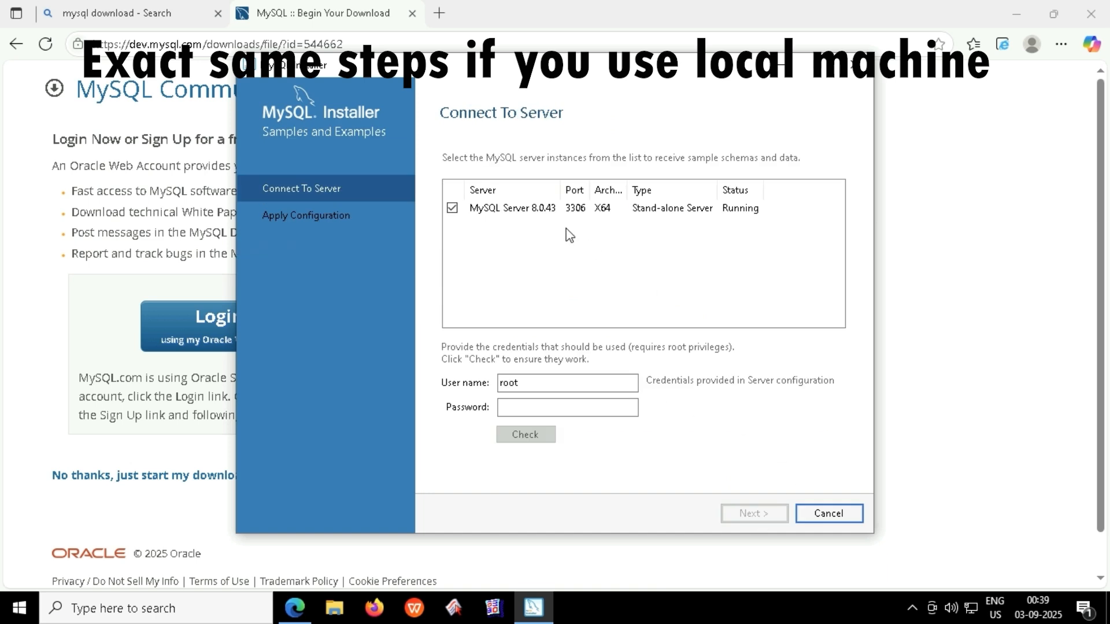
pyautogui.click(557, 410)
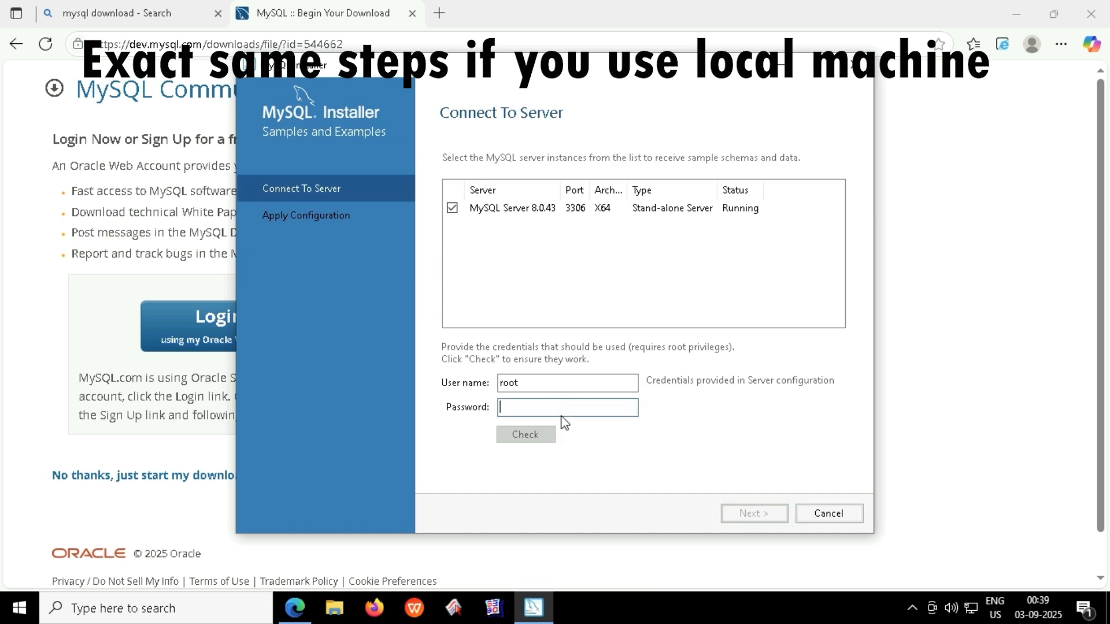
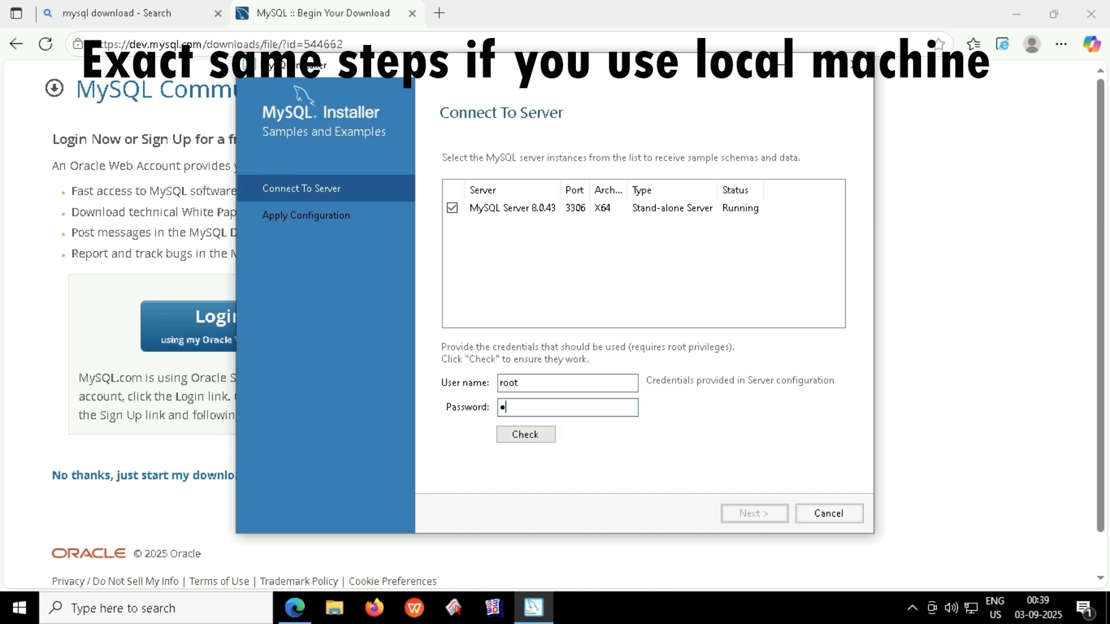
pyautogui.click(535, 440)
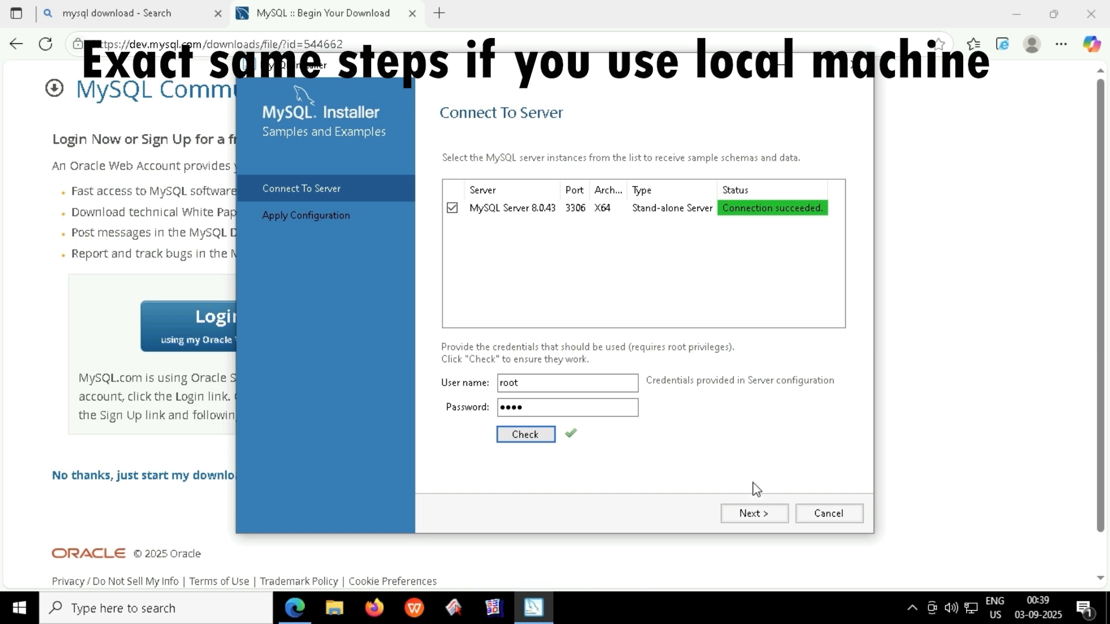
pyautogui.click(757, 514)
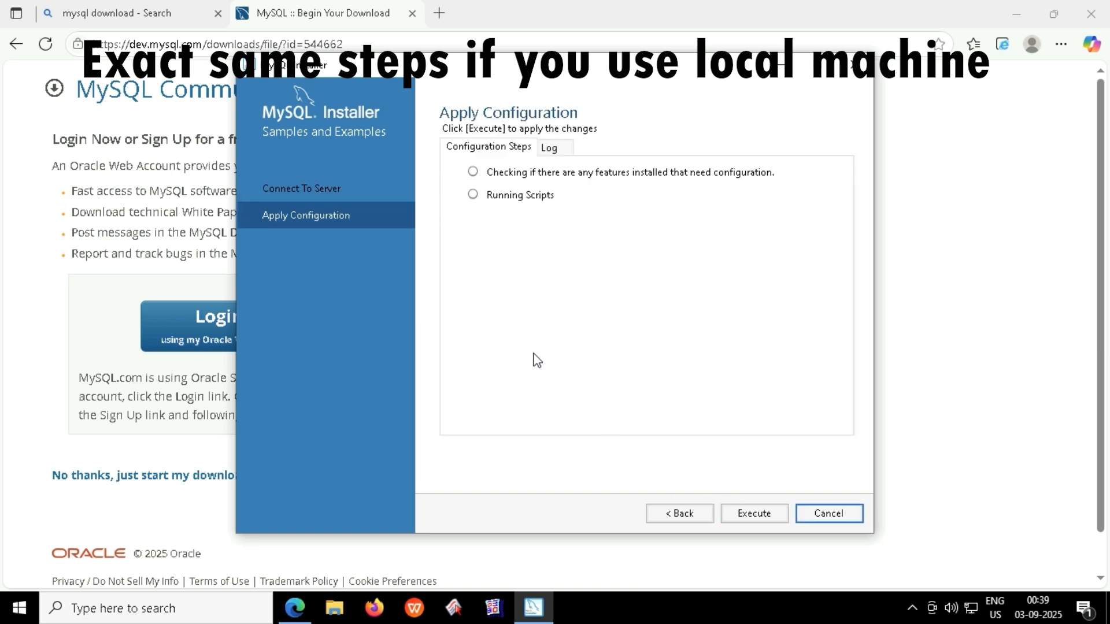
pyautogui.click(763, 515)
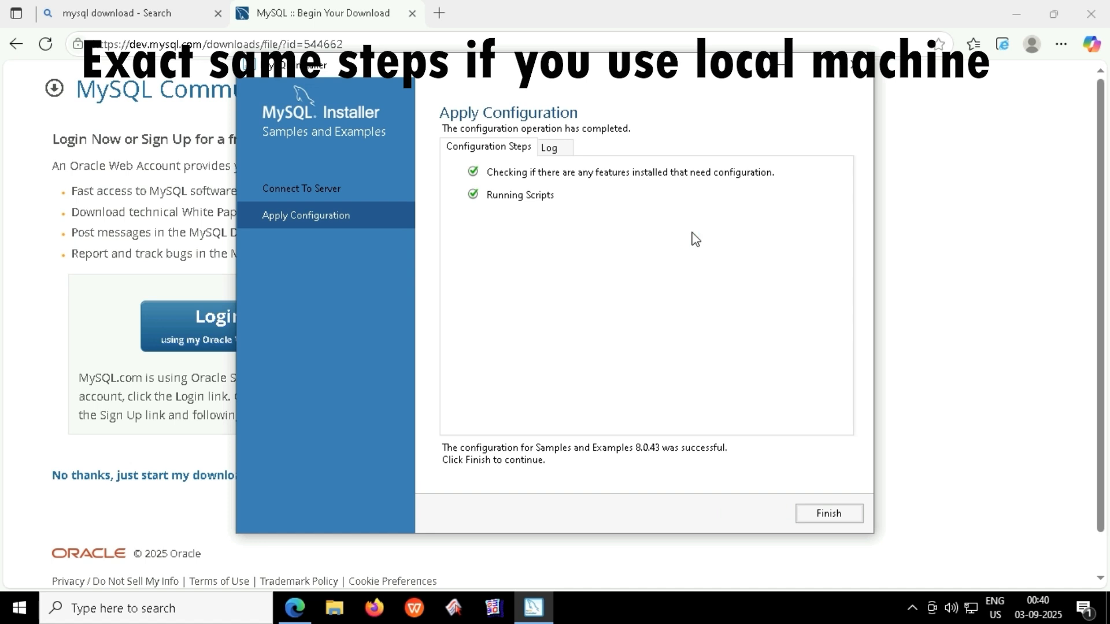
pyautogui.click(832, 512)
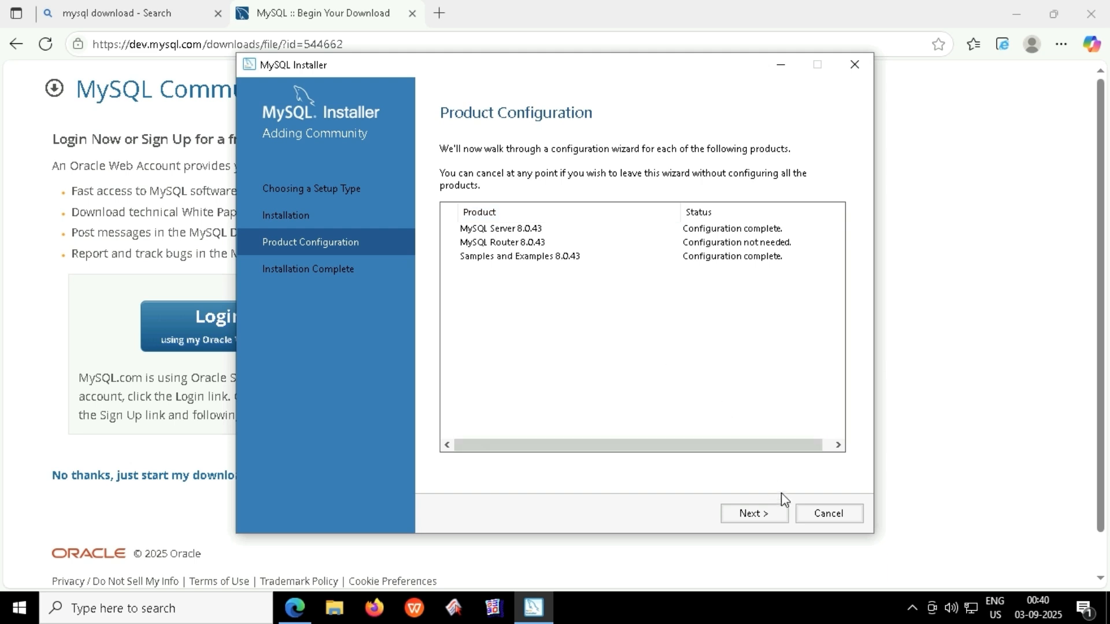
# Finish the installer with Start MySQL Workbench and Shell after setup left checked.
pyautogui.click(773, 514)
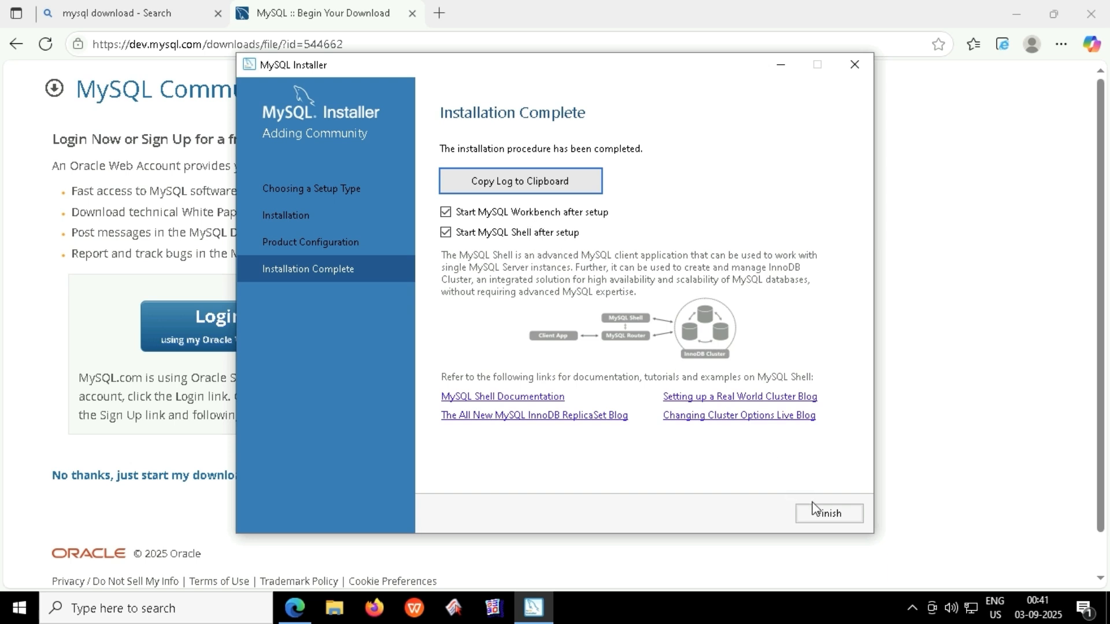
pyautogui.click(827, 514)
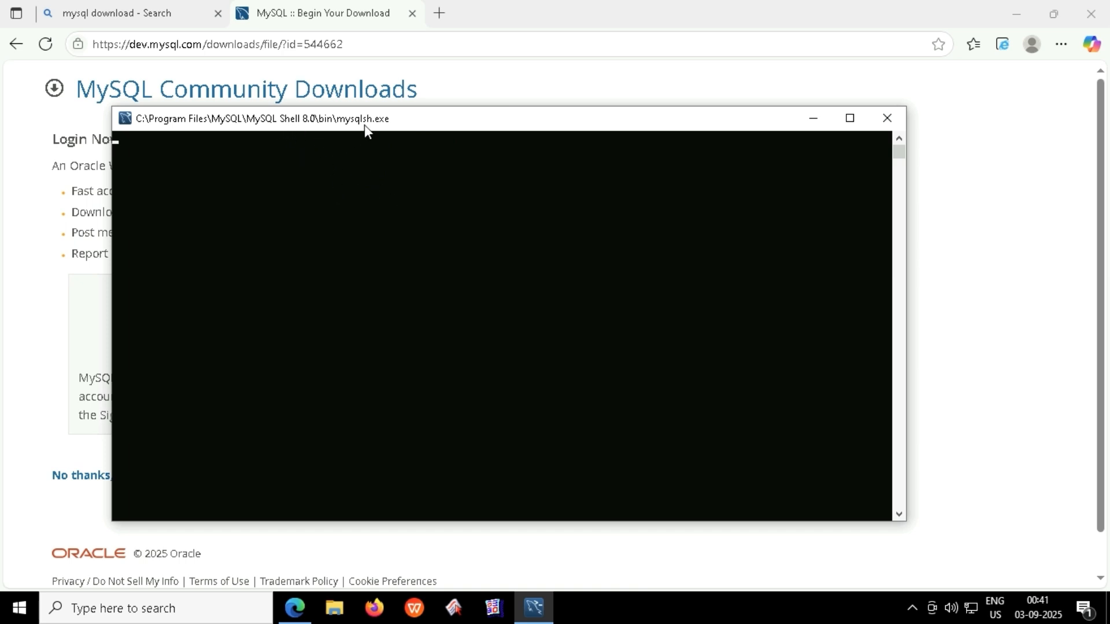
# Connect to Local instance MySQL80 with the root password saved in vault, and maximize Workbench.
pyautogui.moveTo(364, 123); pyautogui.dragTo(452, 119)
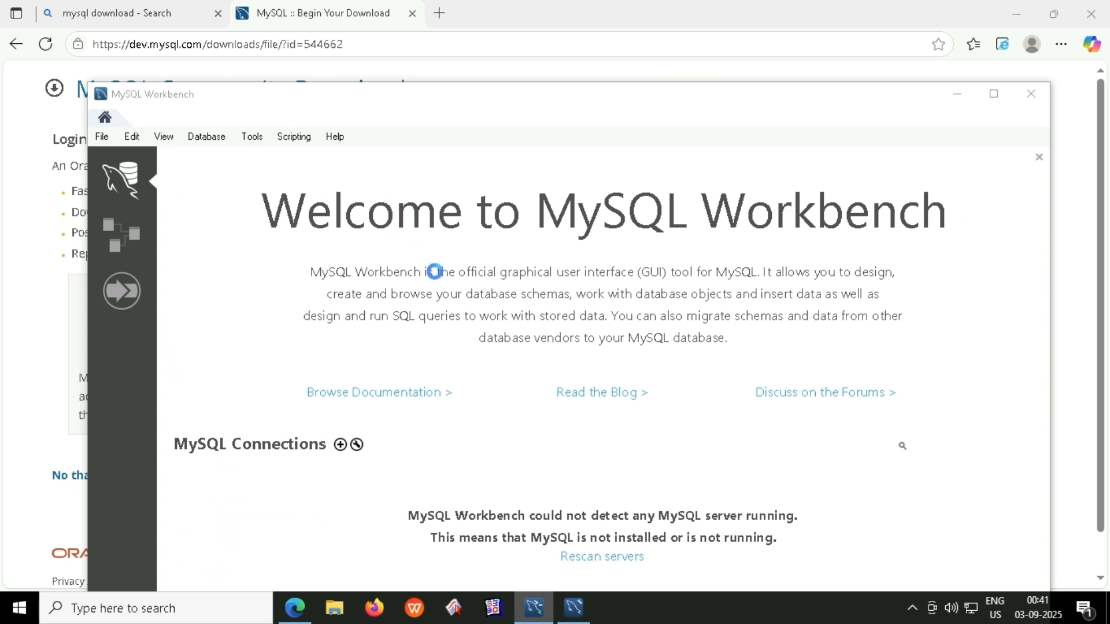
pyautogui.moveTo(793, 102); pyautogui.dragTo(768, 69)
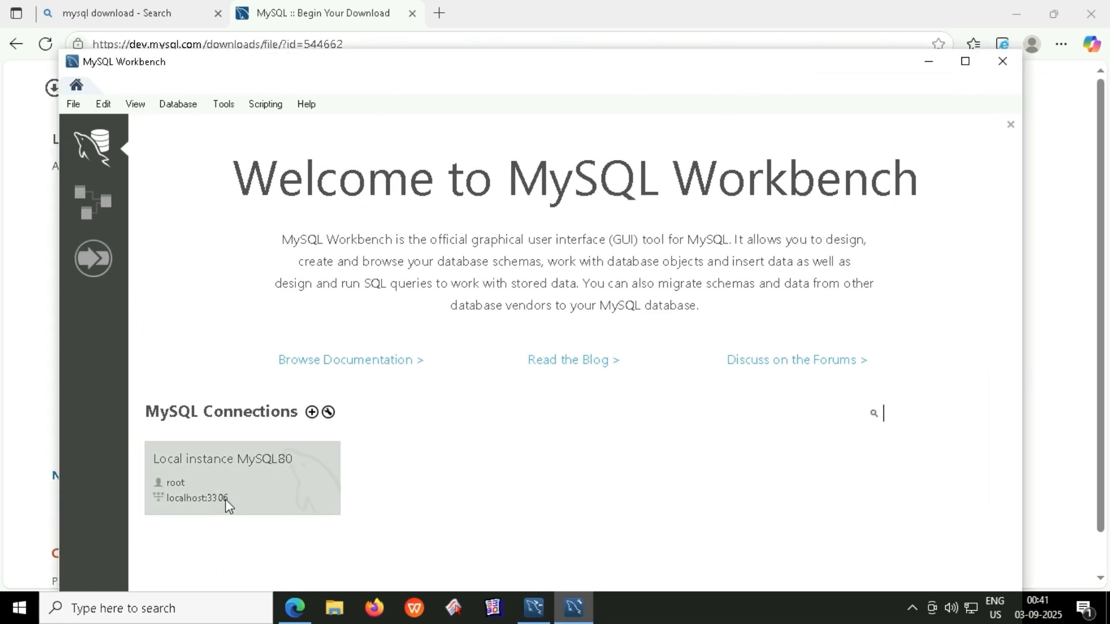
pyautogui.click(260, 468)
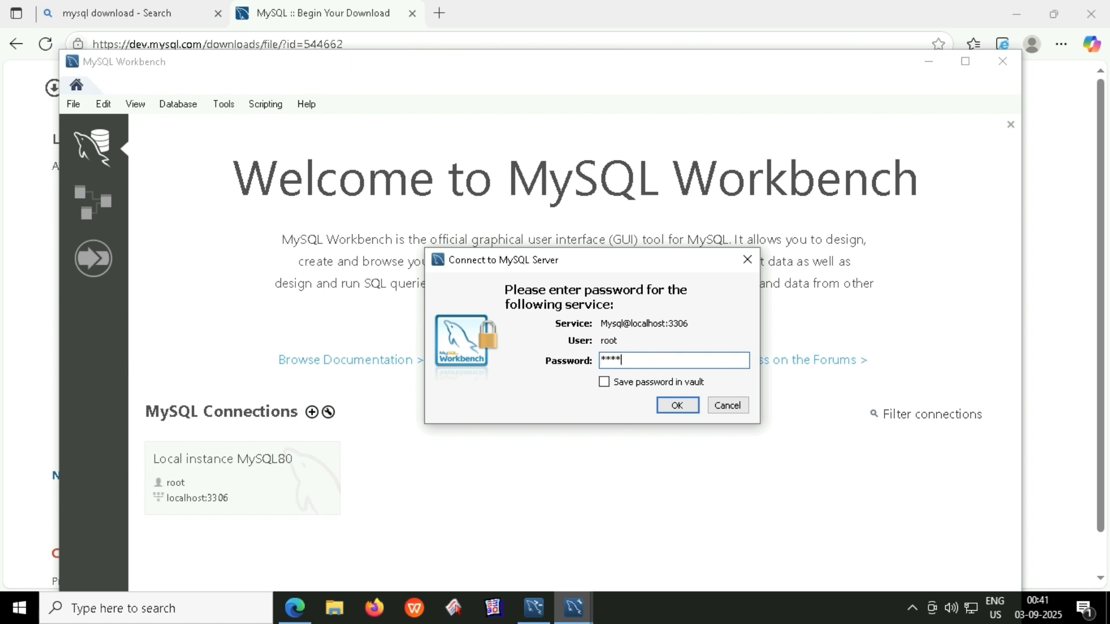
pyautogui.click(647, 384)
pyautogui.click(676, 405)
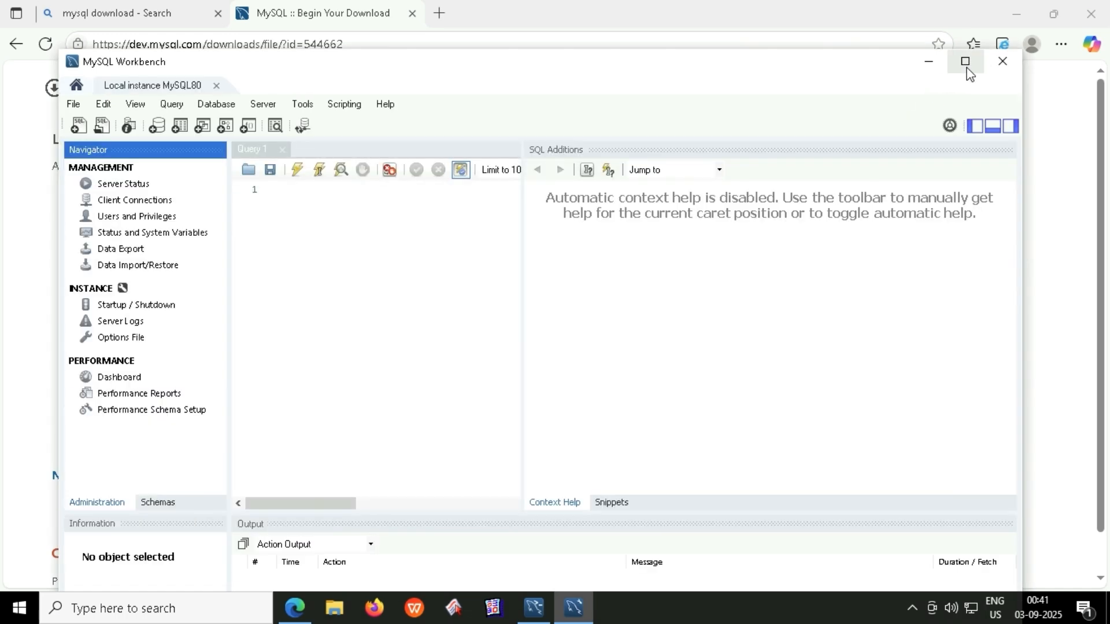
pyautogui.click(965, 61)
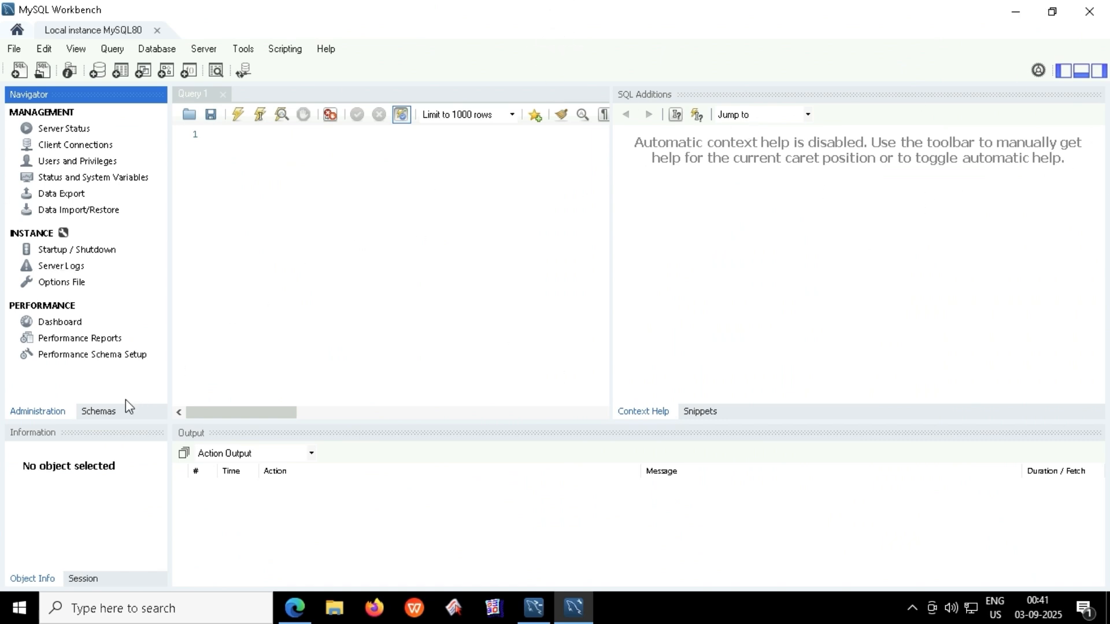
# Expand sakila's Tables in the Navigator and show all 603 rows of the address table.
pyautogui.click(99, 411)
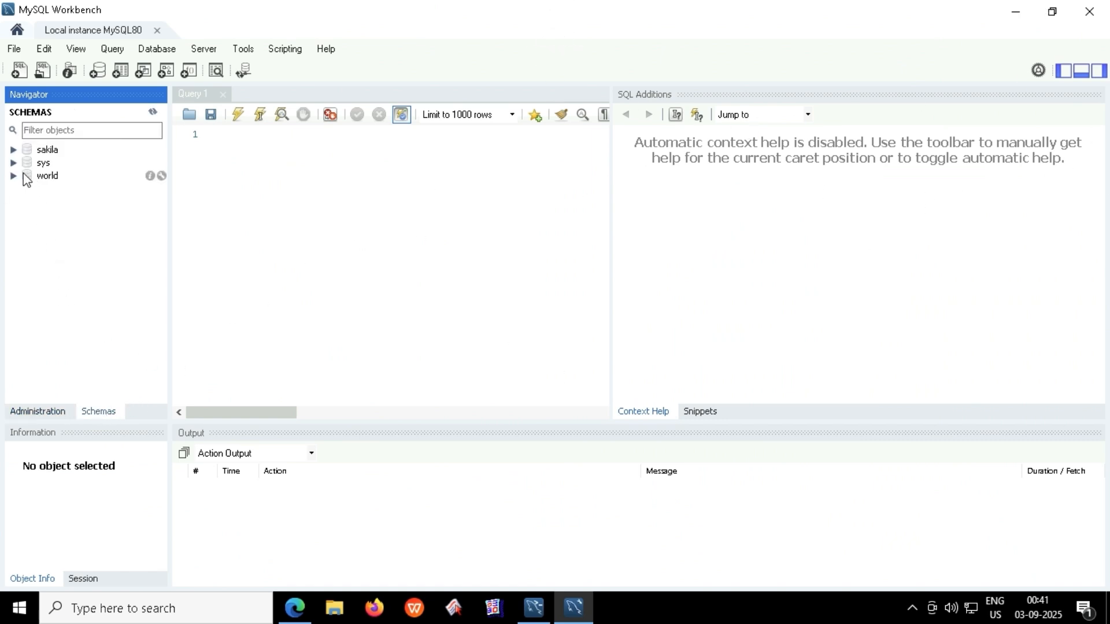
pyautogui.click(15, 150)
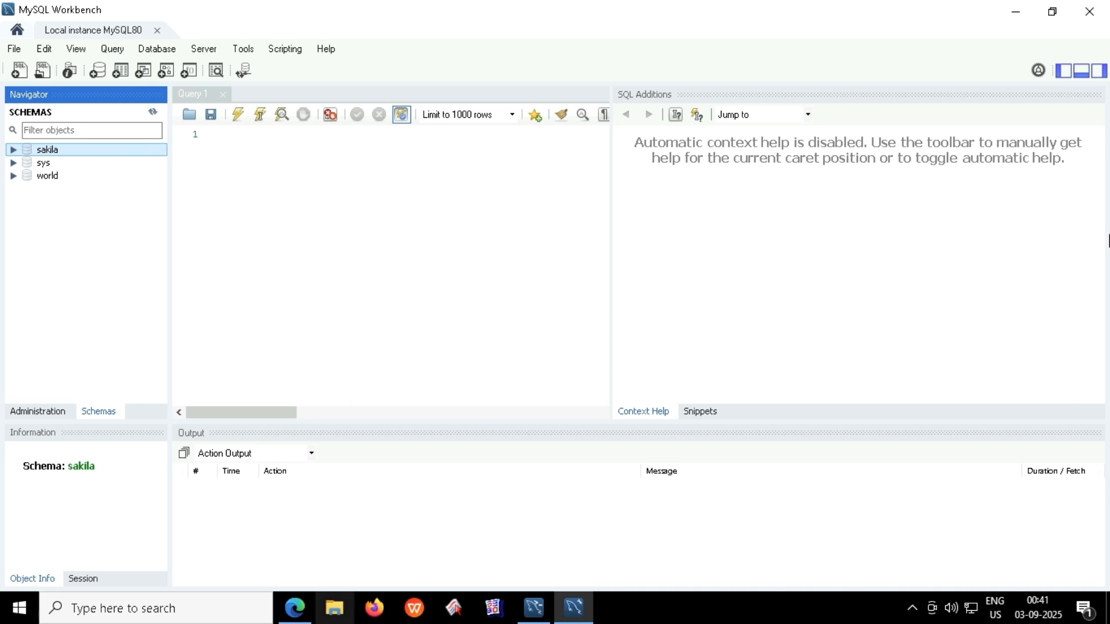
pyautogui.click(13, 149)
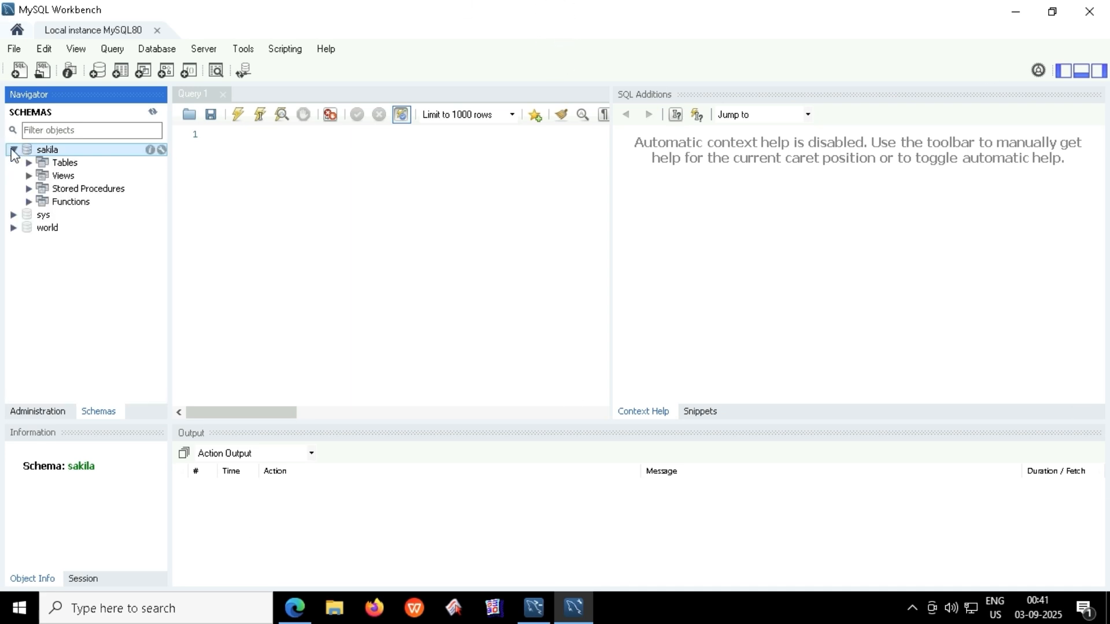
pyautogui.click(43, 166)
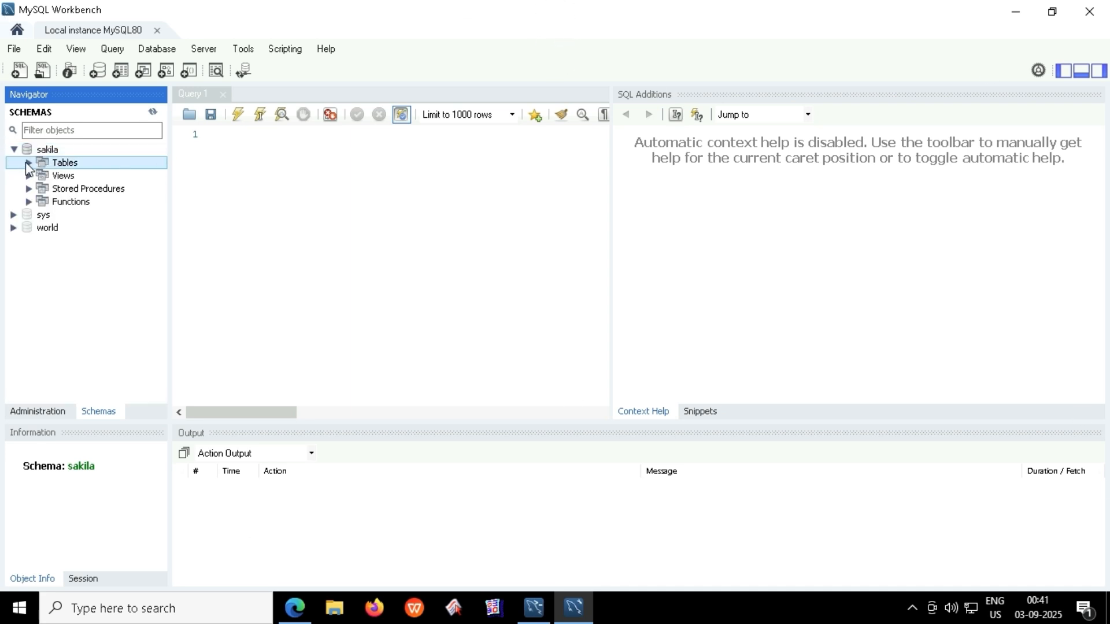
pyautogui.click(28, 162)
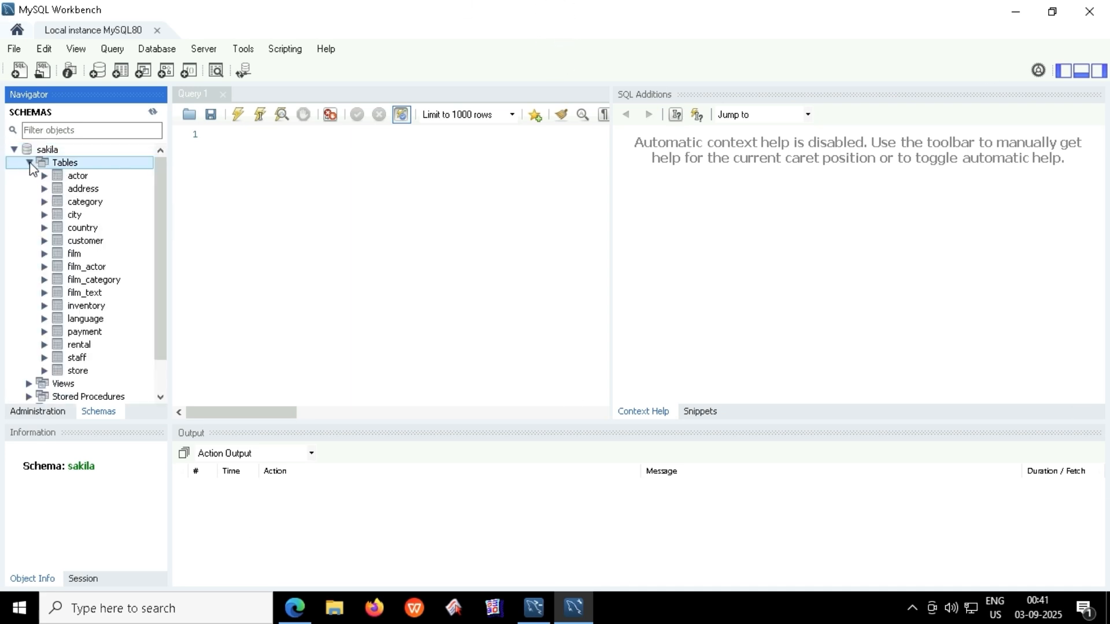
pyautogui.doubleClick(85, 189)
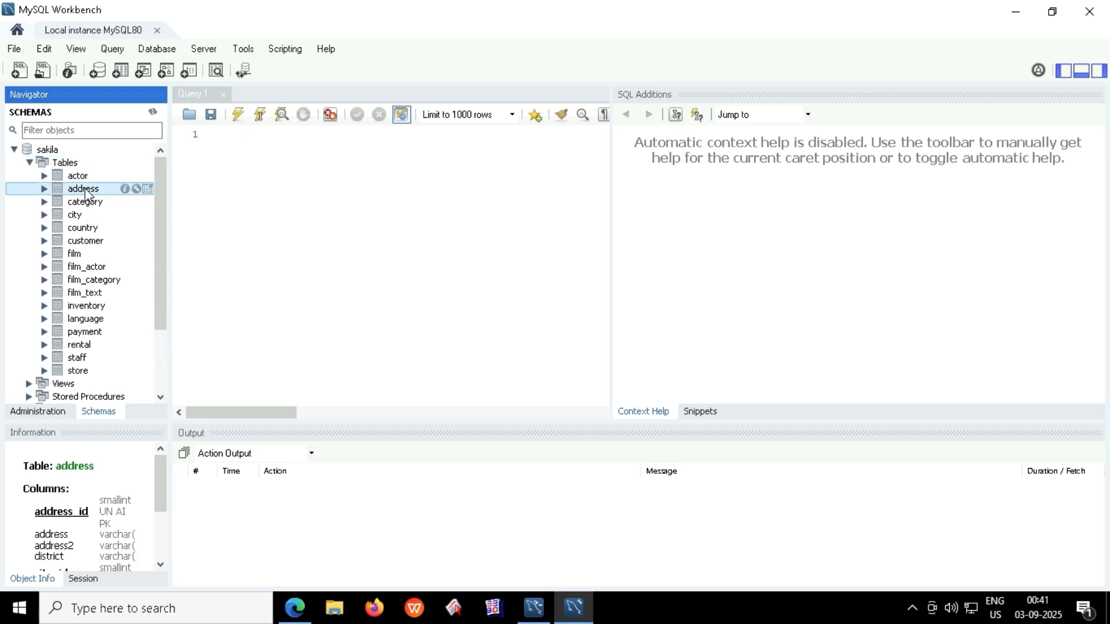
pyautogui.click(147, 189)
pyautogui.scroll(-5, 402, 361)
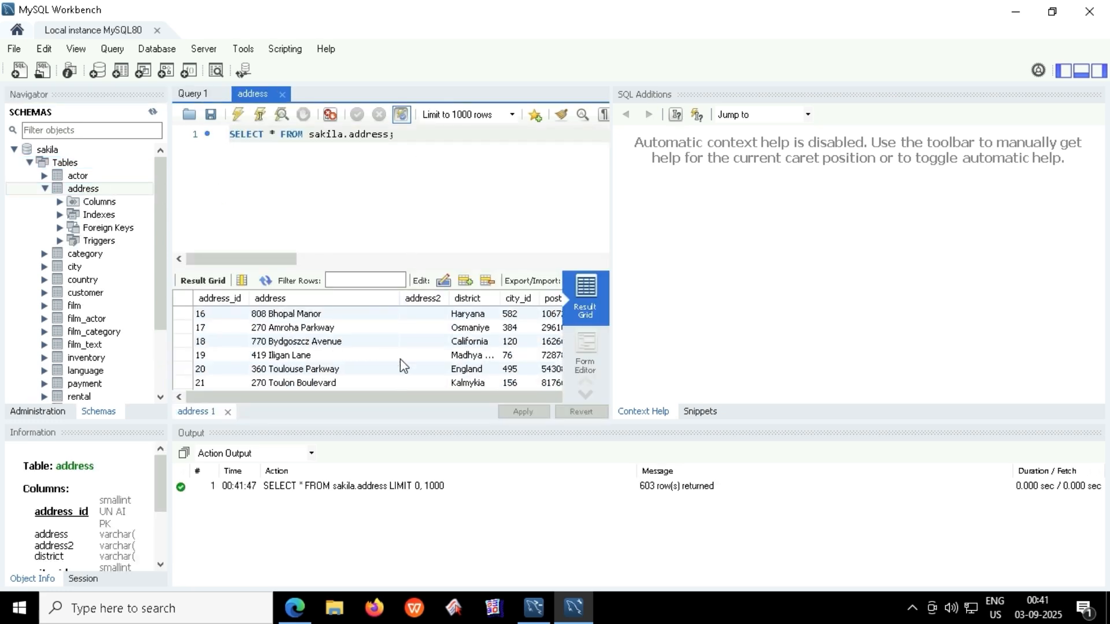
pyautogui.scroll(-3, 400, 359)
pyautogui.scroll(8, 392, 353)
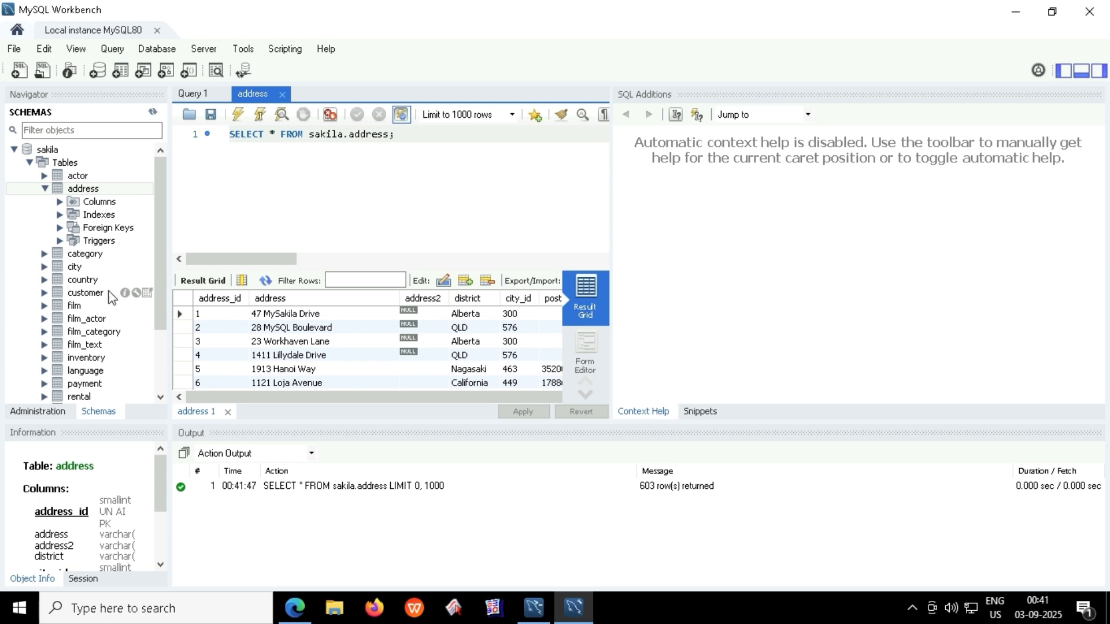
# Show all 599 rows of the customer table and select its query line in the editor.
pyautogui.click(147, 292)
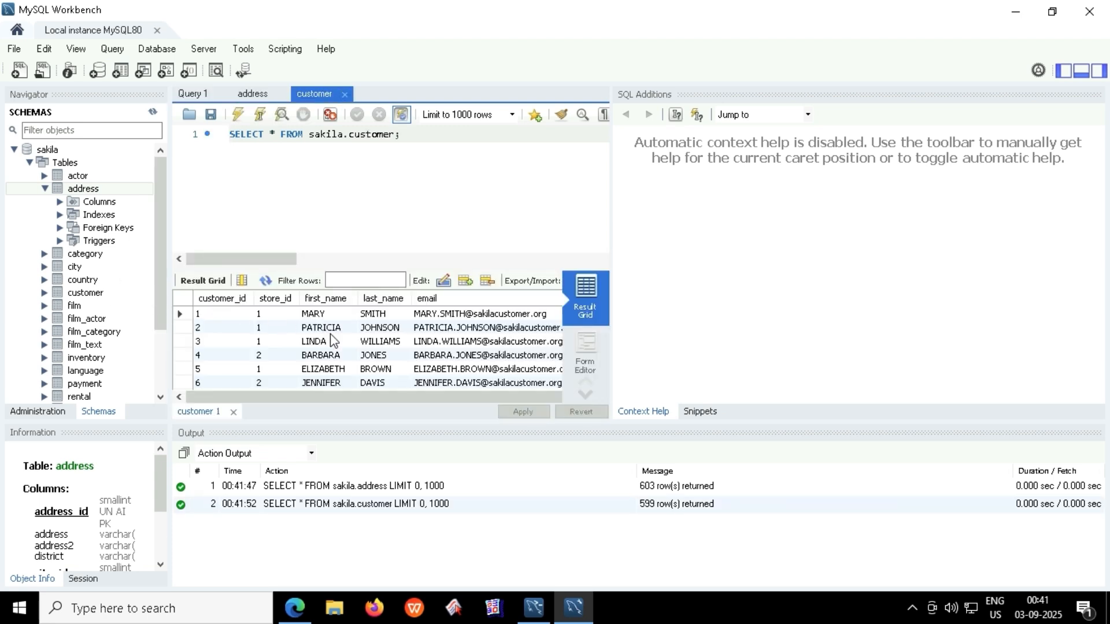
pyautogui.scroll(-5, 374, 341)
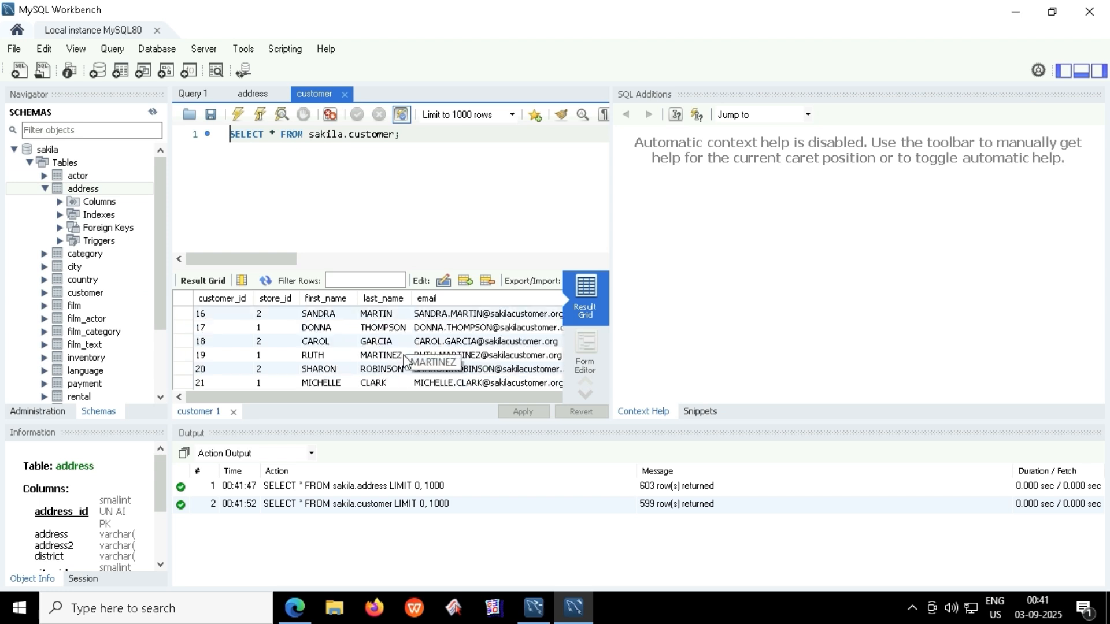
pyautogui.scroll(3, 374, 347)
pyautogui.click(14, 151)
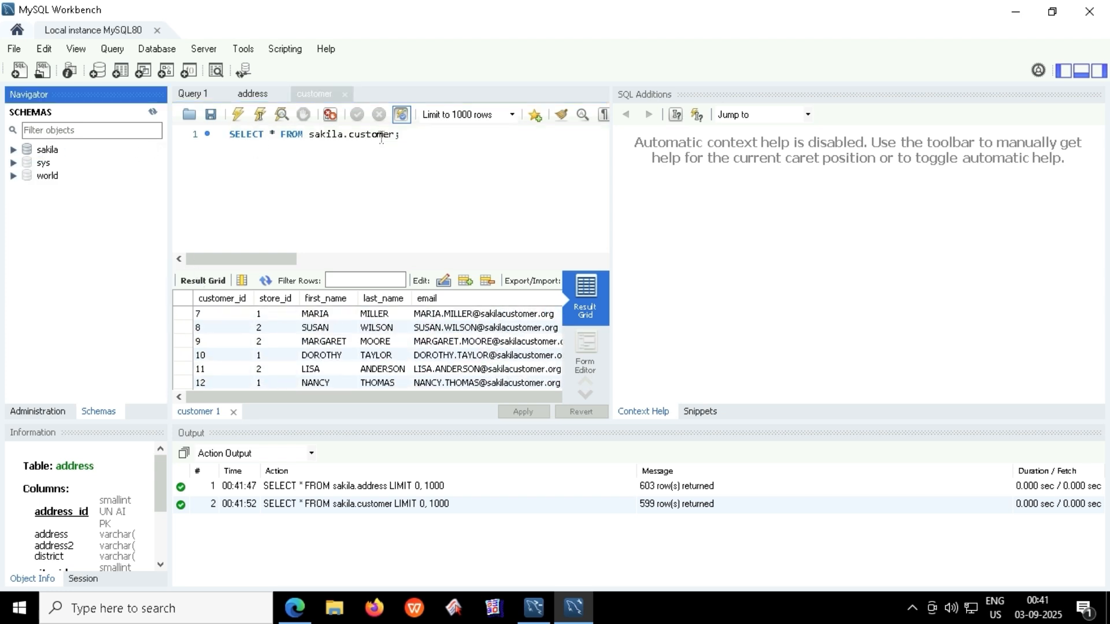
pyautogui.moveTo(404, 137); pyautogui.dragTo(134, 146)
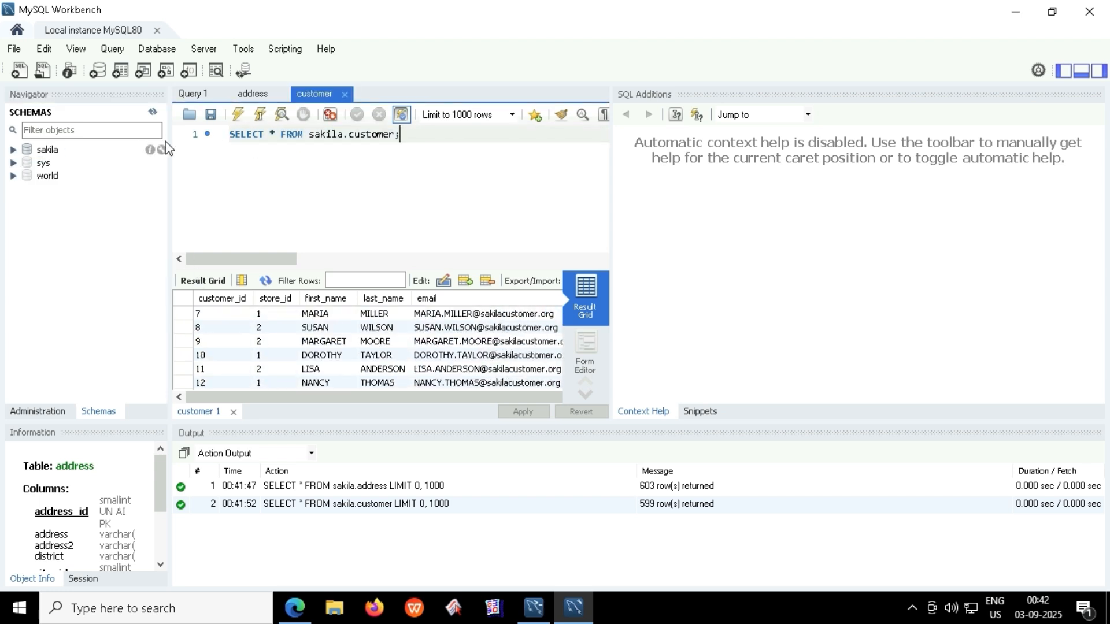
pyautogui.moveTo(421, 140); pyautogui.dragTo(206, 137)
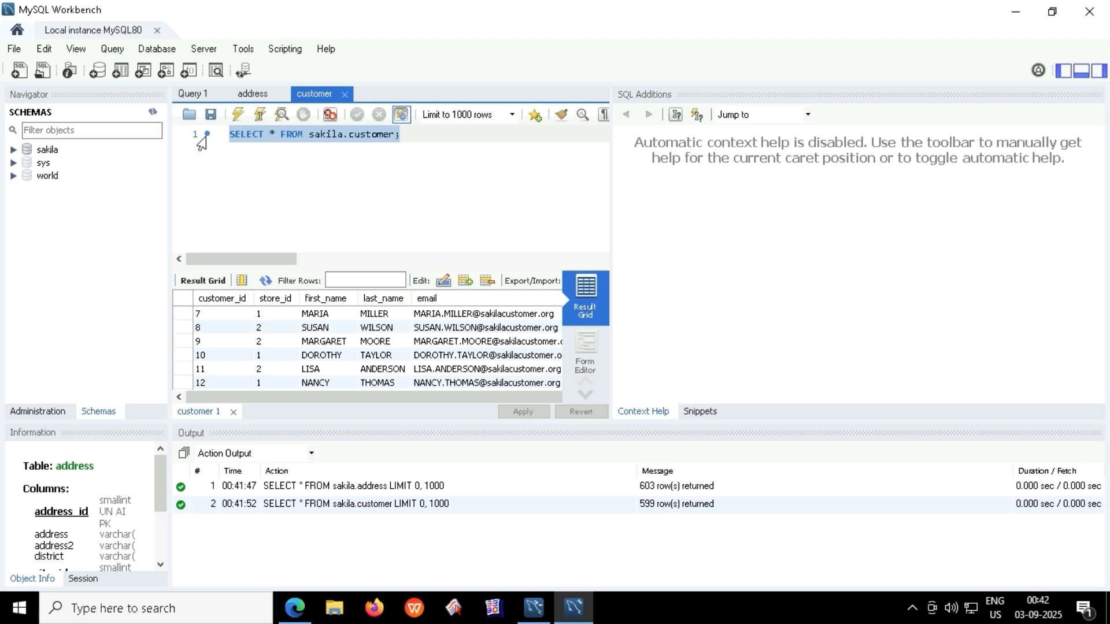
# Replace the query in the editor with 'create database db;'.
pyautogui.press('BackSpace')
pyautogui.write('creat')
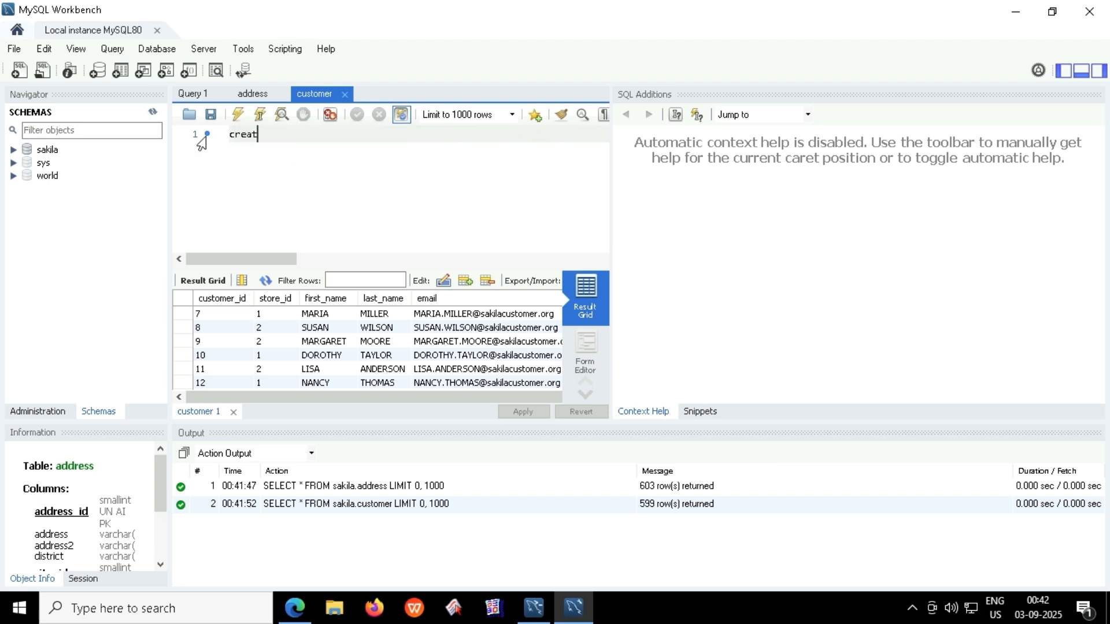
pyautogui.write('e db1;')
pyautogui.press('Return')
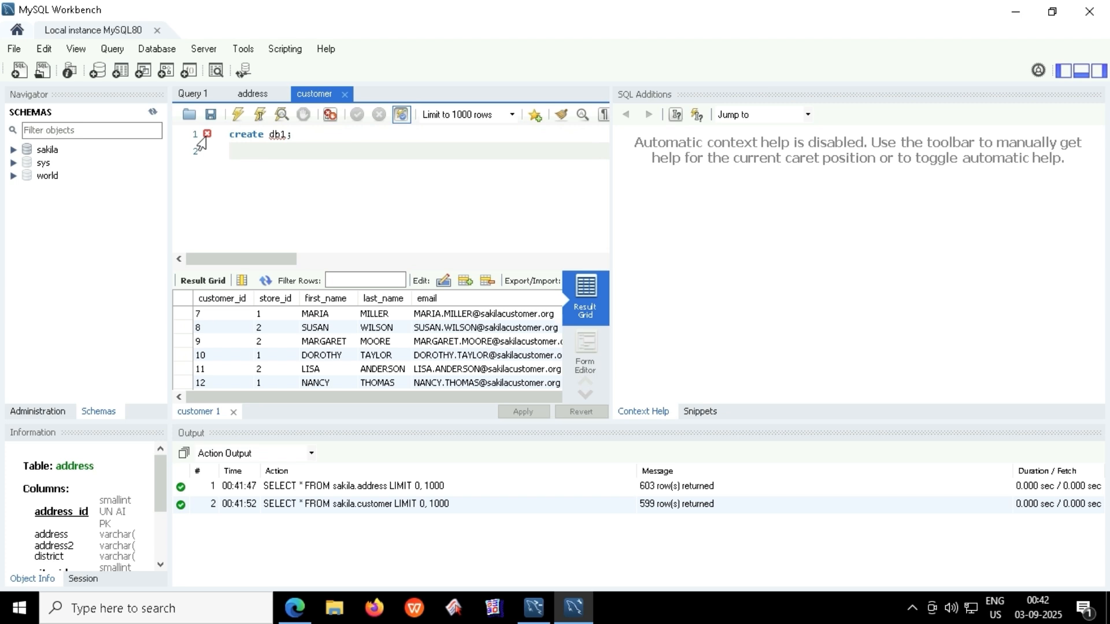
pyautogui.moveTo(292, 134)
pyautogui.mouseDown()
pyautogui.moveTo(219, 137)
pyautogui.moveTo(274, 142)
pyautogui.mouseUp()
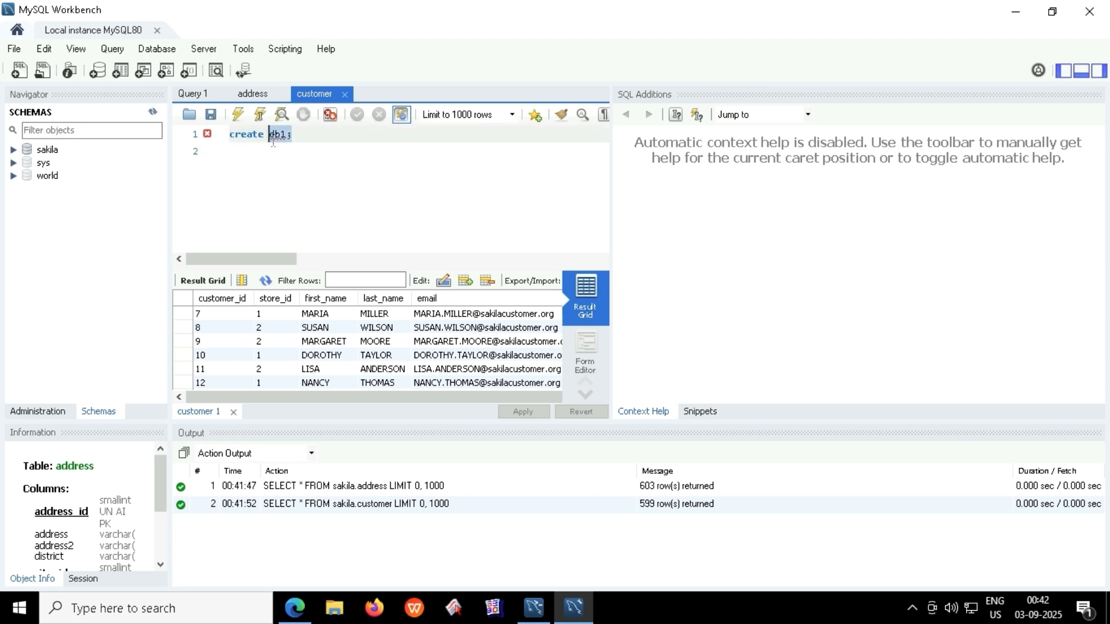
pyautogui.press('BackSpace')
pyautogui.write('data')
pyautogui.press('Return')
pyautogui.write('db;')
pyautogui.press('Return')
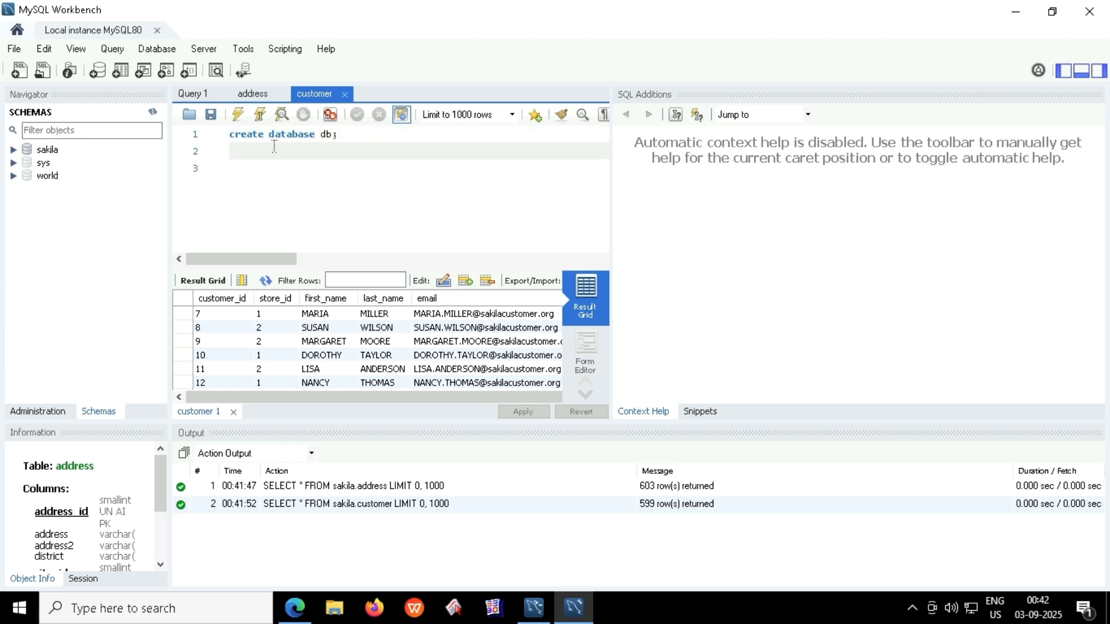
# Run the statement and refresh the Navigator so schema db is listed.
pyautogui.click(239, 115)
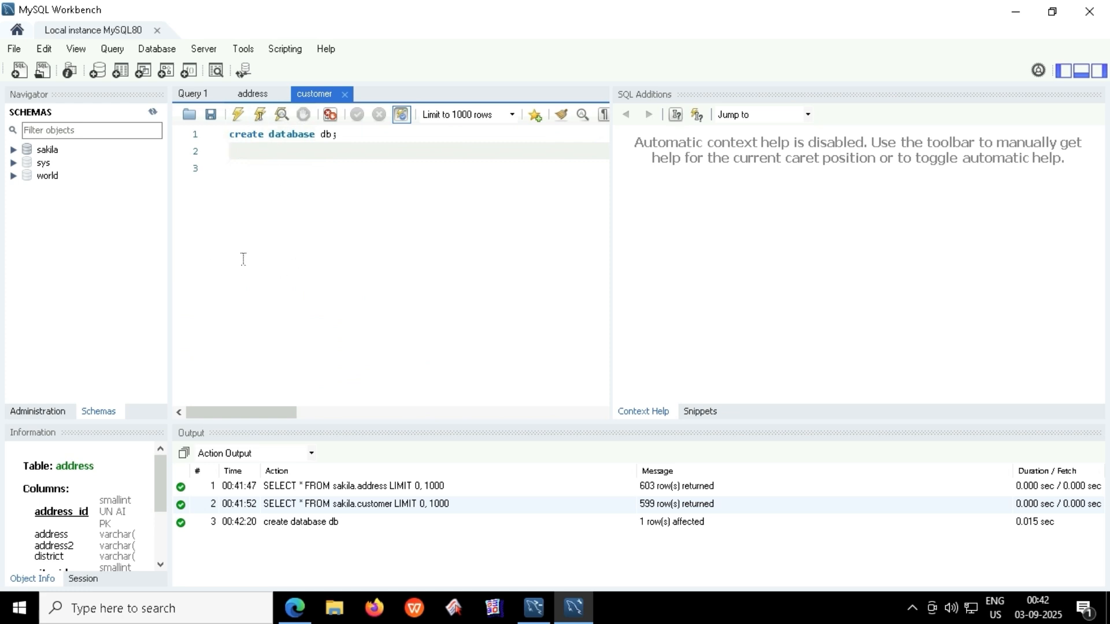
pyautogui.rightClick(95, 233)
pyautogui.click(153, 113)
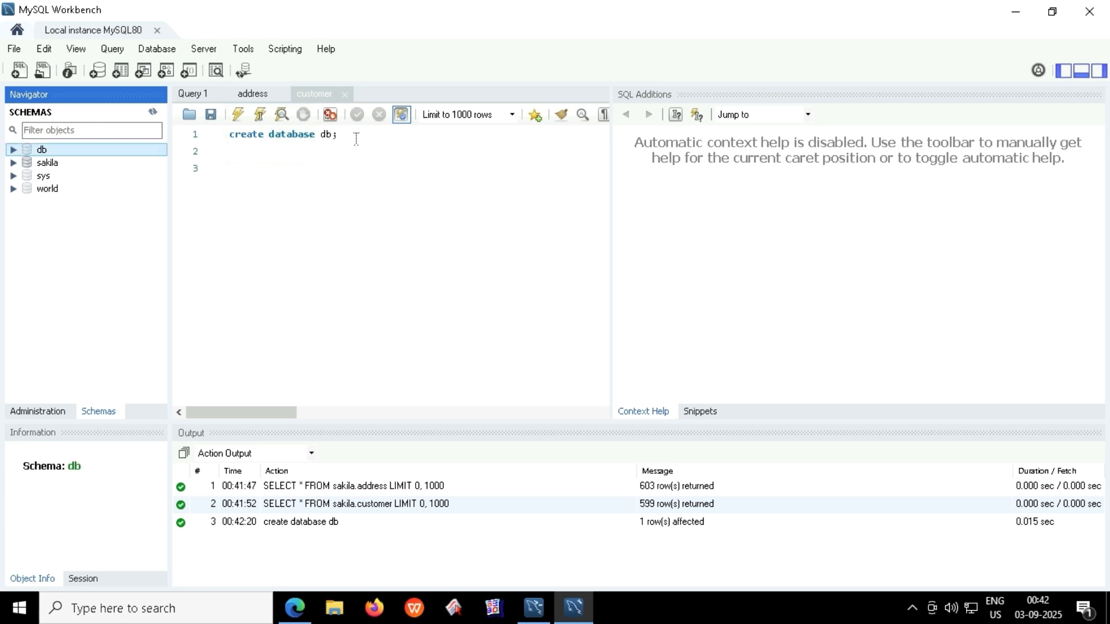
# Run 'use db;' on line 2 to make db the active schema.
pyautogui.click(265, 151)
pyautogui.write('u')
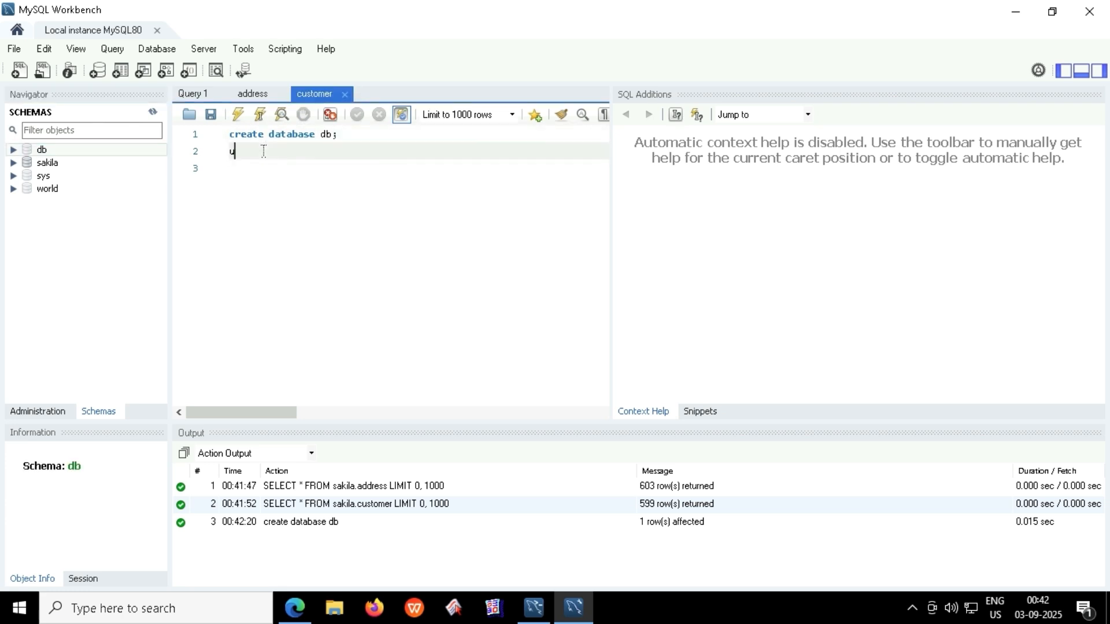
pyautogui.write('se db;')
pyautogui.moveTo(278, 152); pyautogui.dragTo(198, 151)
pyautogui.click(238, 114)
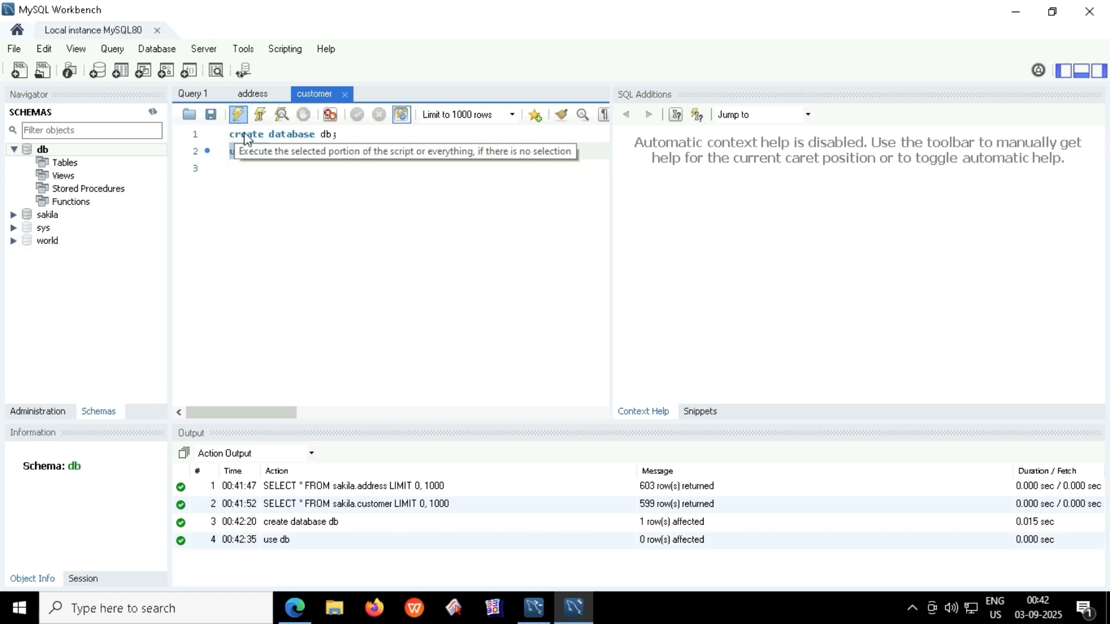
pyautogui.click(64, 163)
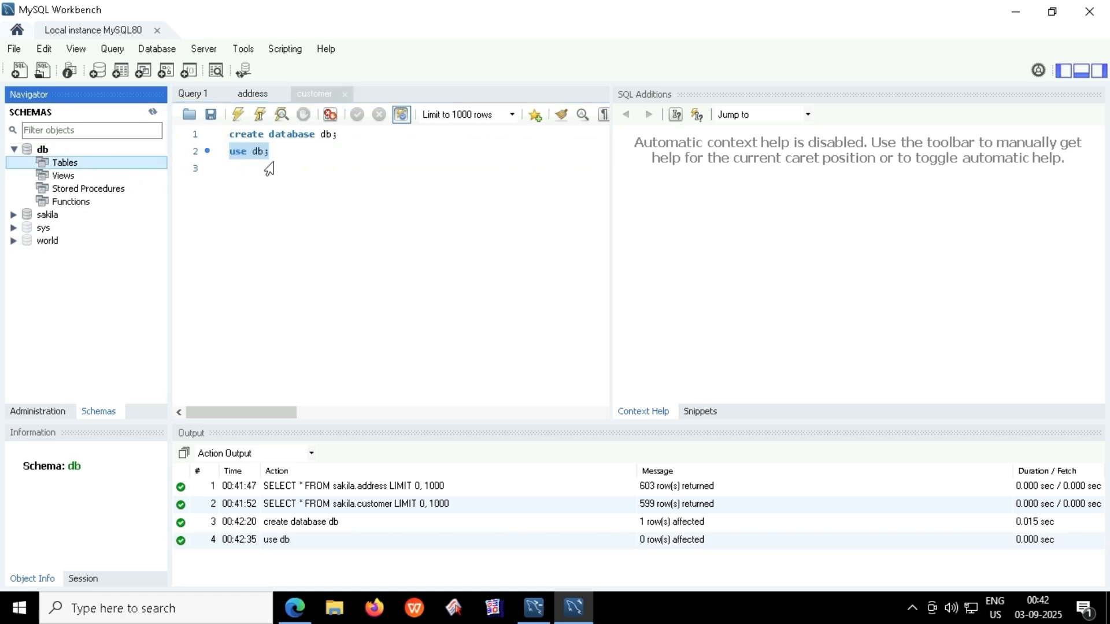
# Write 'create table emp(empid int, ename varchar(40));' on line 3.
pyautogui.click(268, 169)
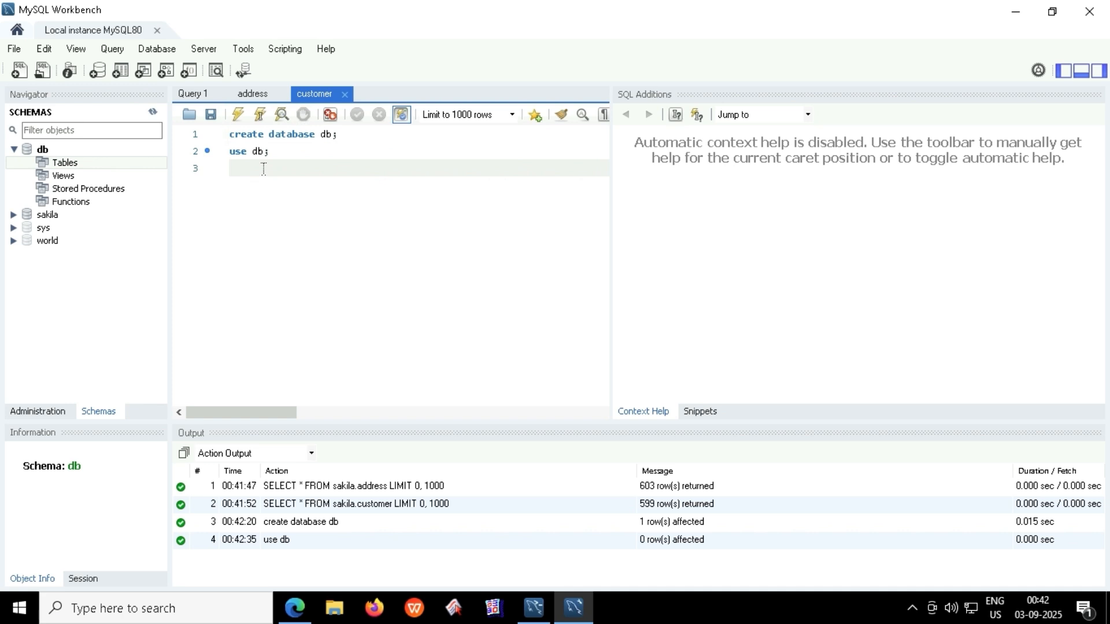
pyautogui.write('create t')
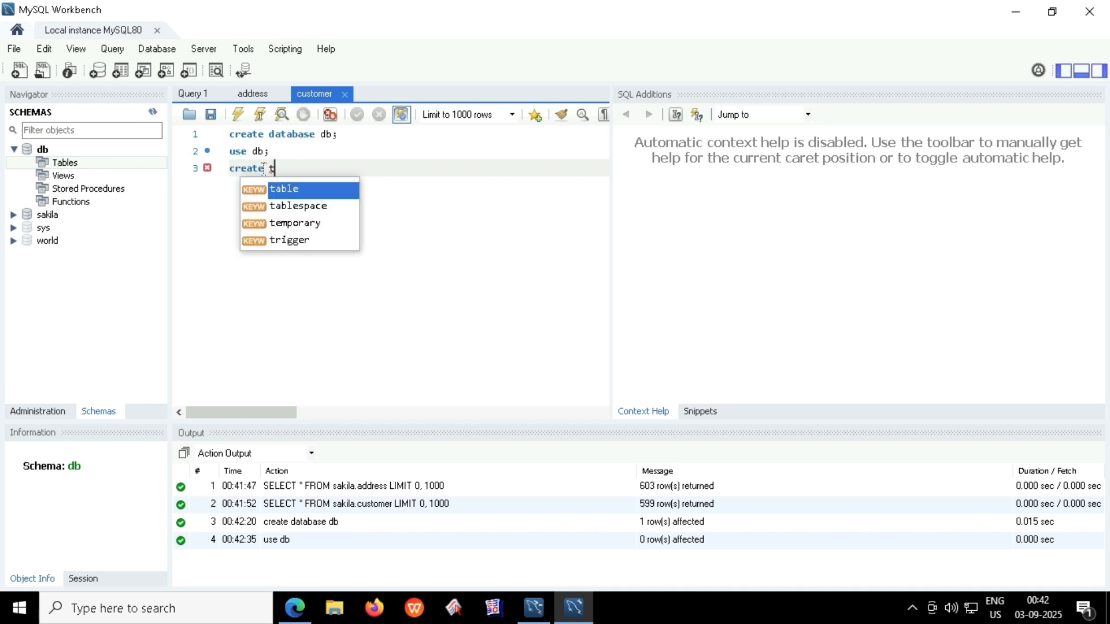
pyautogui.write('able ')
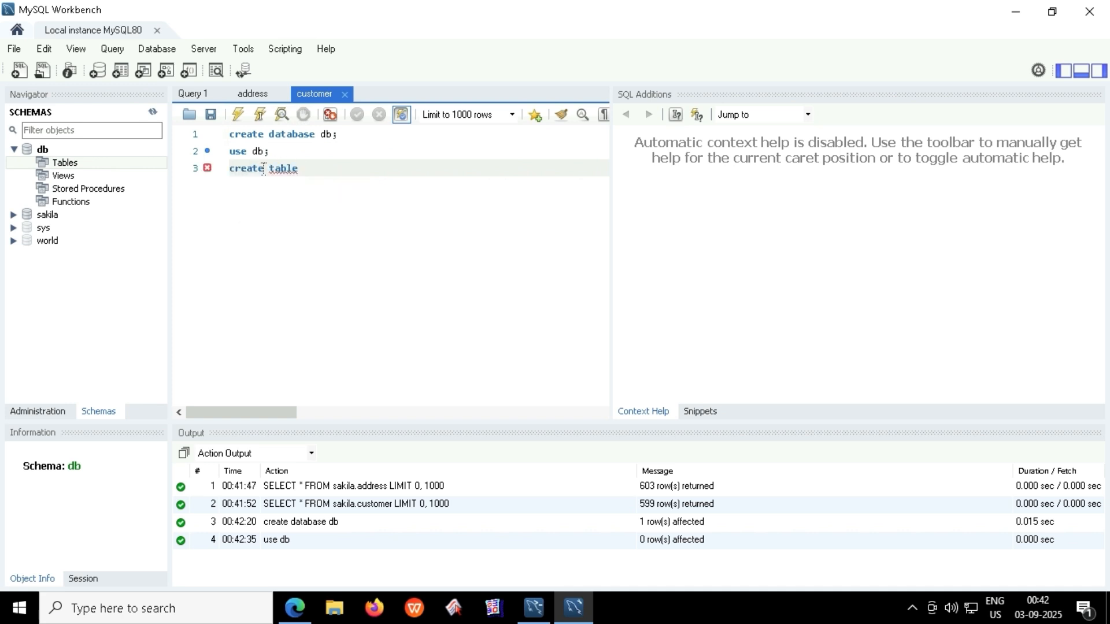
pyautogui.write('emp')
pyautogui.write(' c')
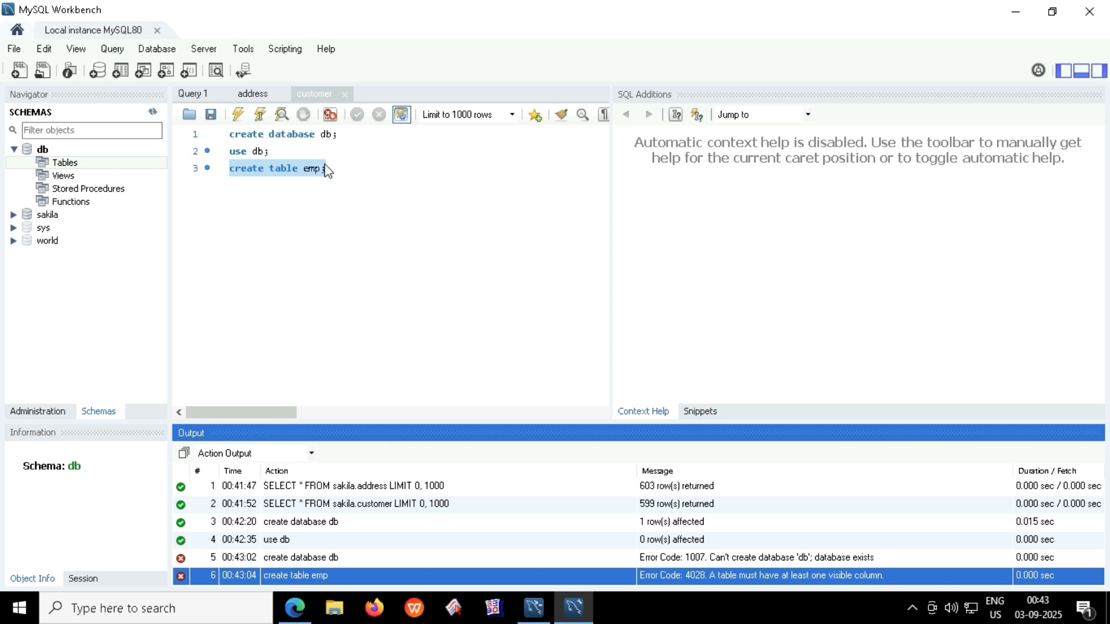
pyautogui.click(332, 168)
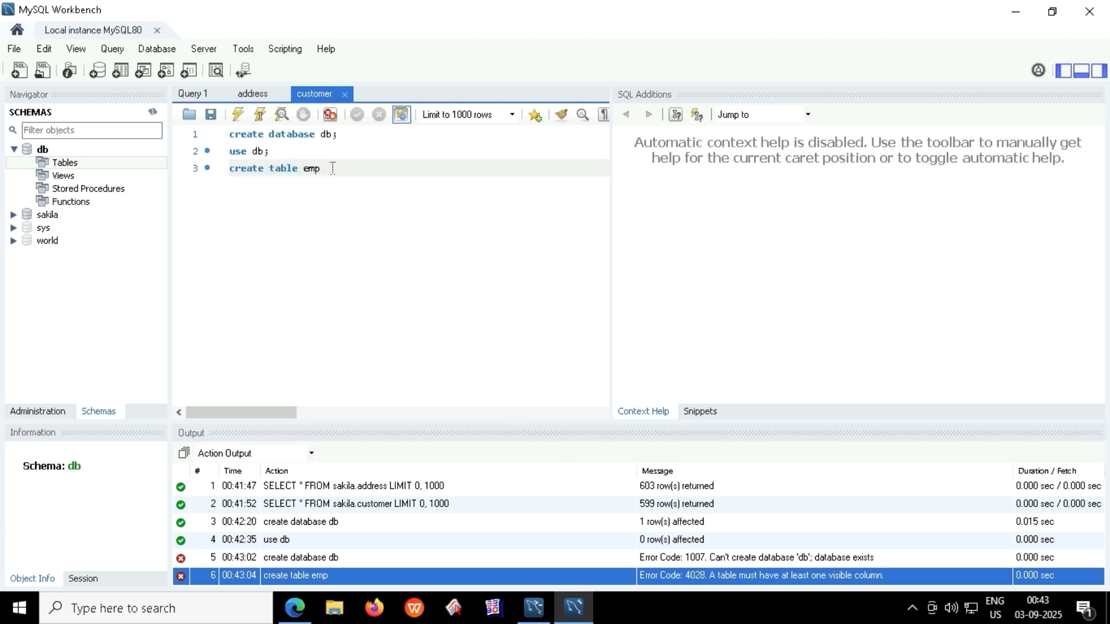
pyautogui.write('emp')
pyautogui.write('id n=int')
pyautogui.press('BackSpace')
pyautogui.press('BackSpace')
pyautogui.press('BackSpace')
pyautogui.write('int,')
pyautogui.write('vachar')
pyautogui.write('r')
pyautogui.press('Return')
pyautogui.write('(40));')
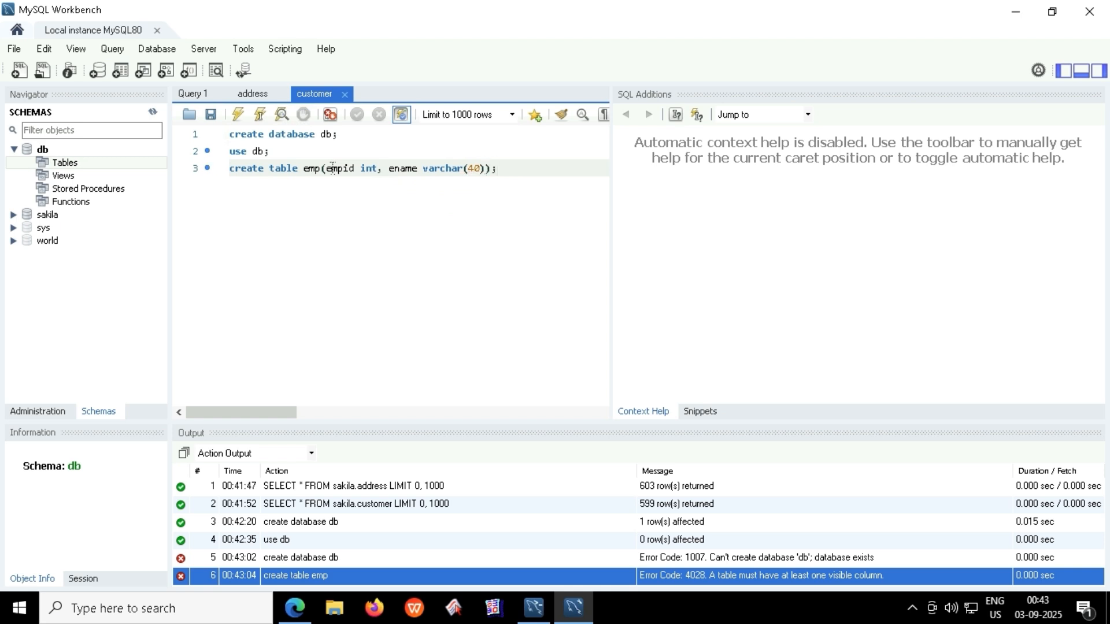
# Execute the create table statement, refresh, and expand db > Tables to see emp.
pyautogui.click(504, 162)
pyautogui.click(197, 171)
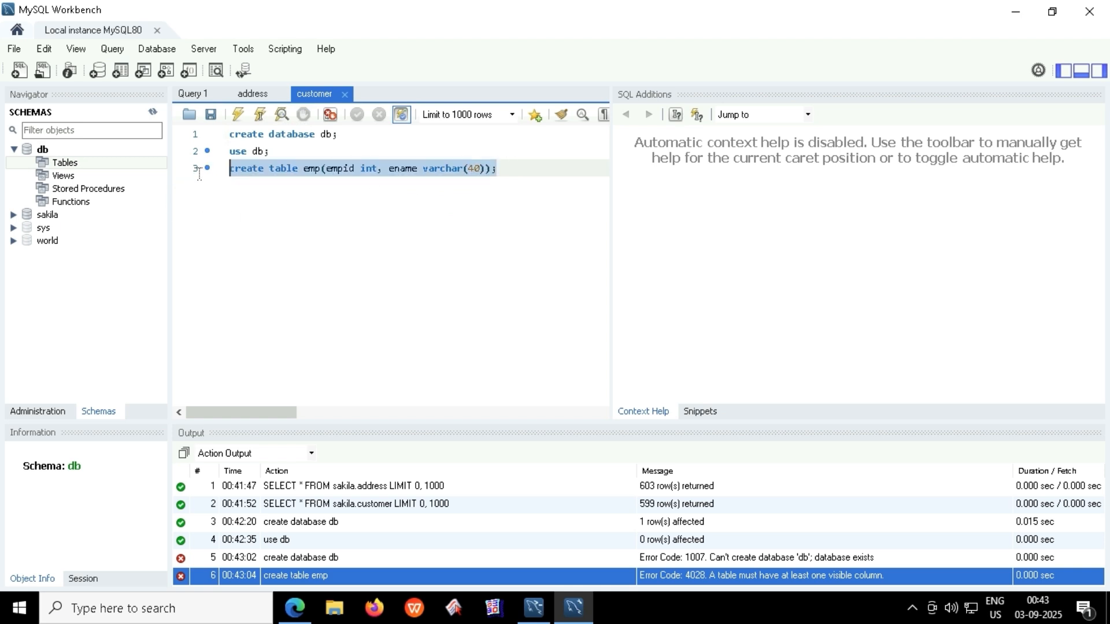
pyautogui.click(234, 115)
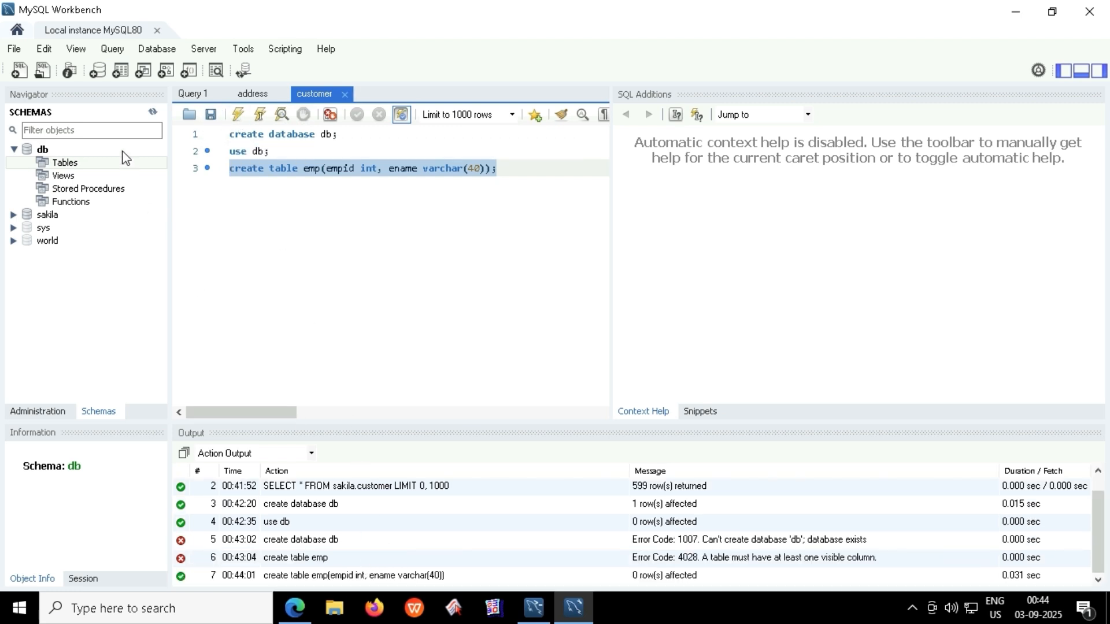
pyautogui.click(152, 112)
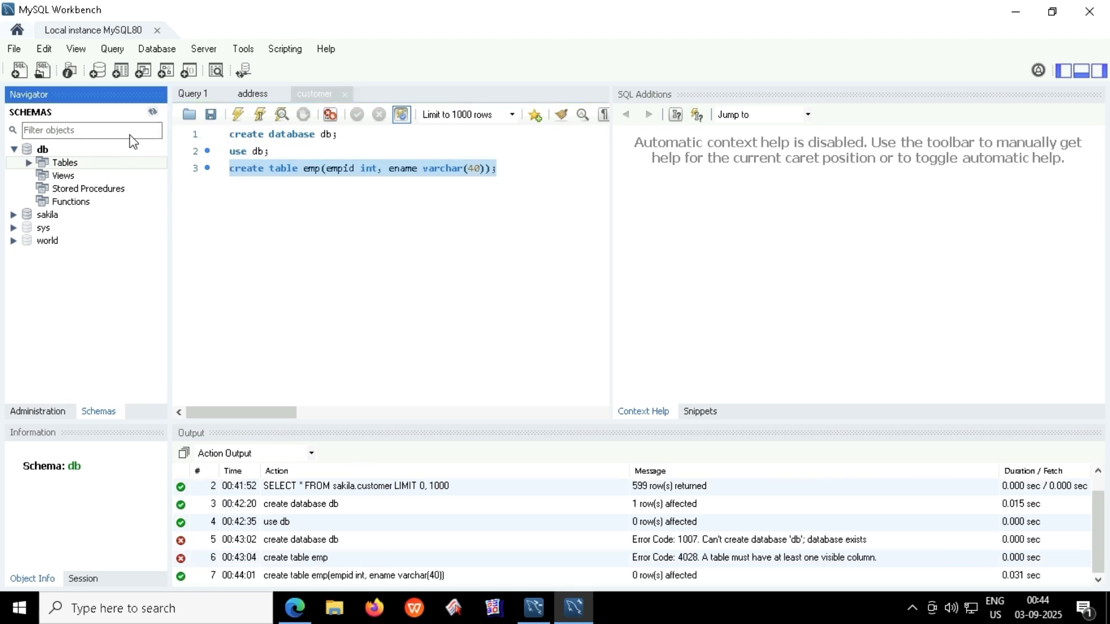
pyautogui.click(29, 162)
pyautogui.click(58, 176)
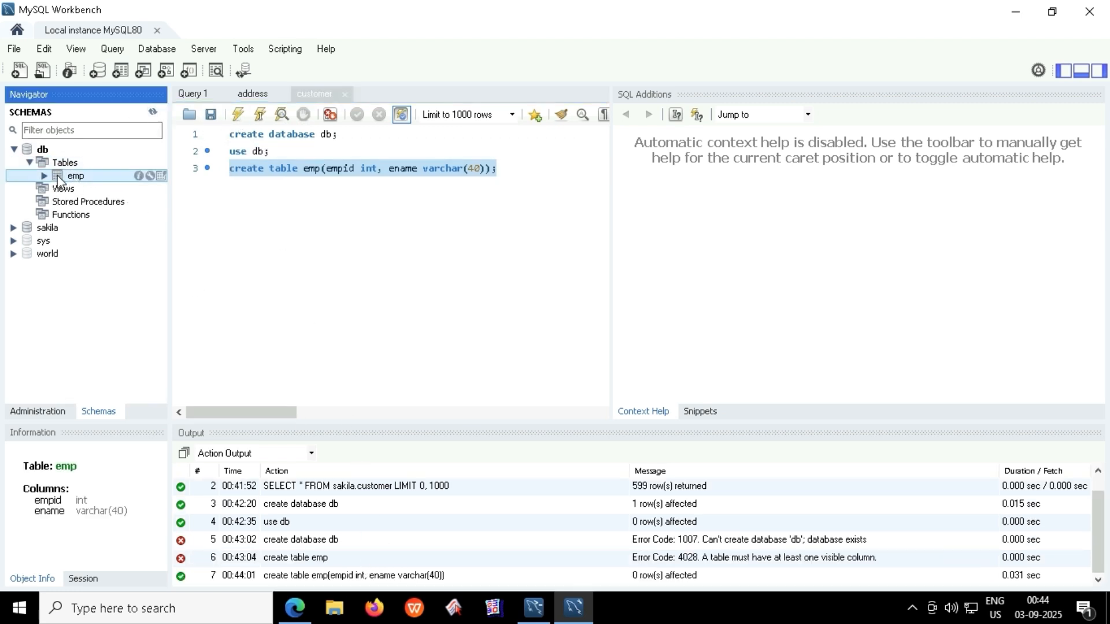
# Add 'desc emp;' as line 4 of the script.
pyautogui.click(519, 173)
pyautogui.press('Return')
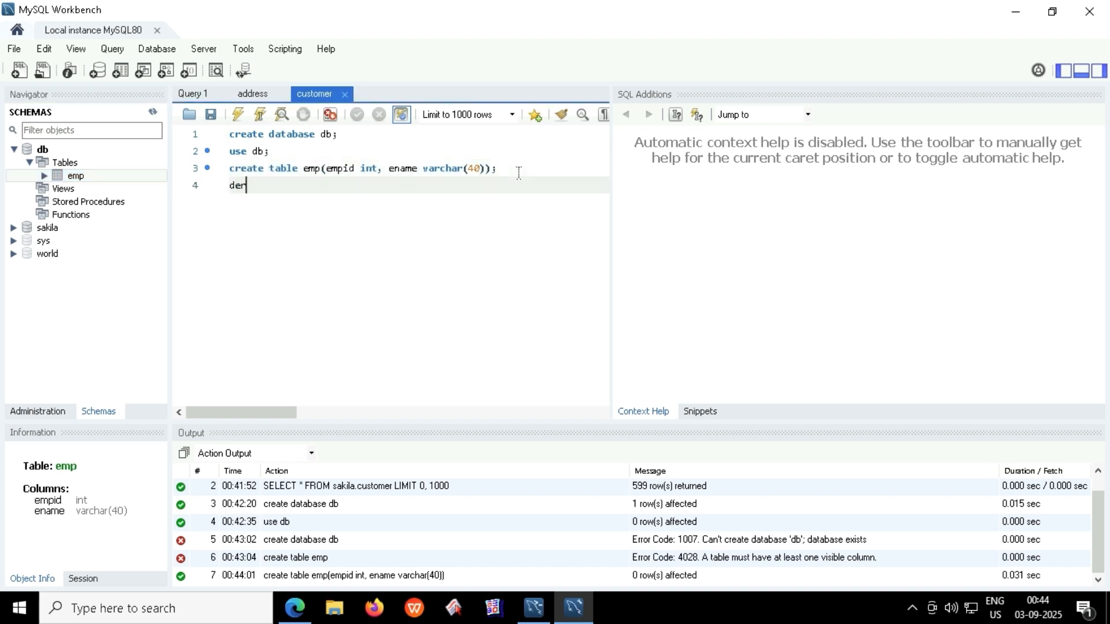
pyautogui.write('ders')
pyautogui.press('BackSpace')
pyautogui.write('sc emp')
pyautogui.click(273, 153)
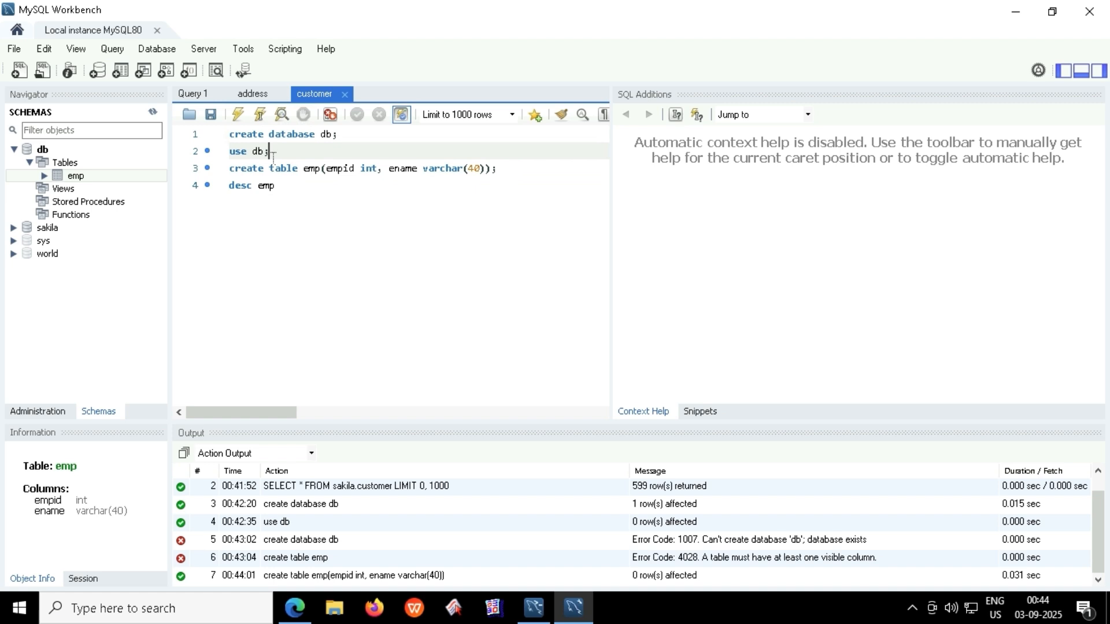
pyautogui.moveTo(283, 192); pyautogui.dragTo(226, 186)
pyautogui.click(297, 191)
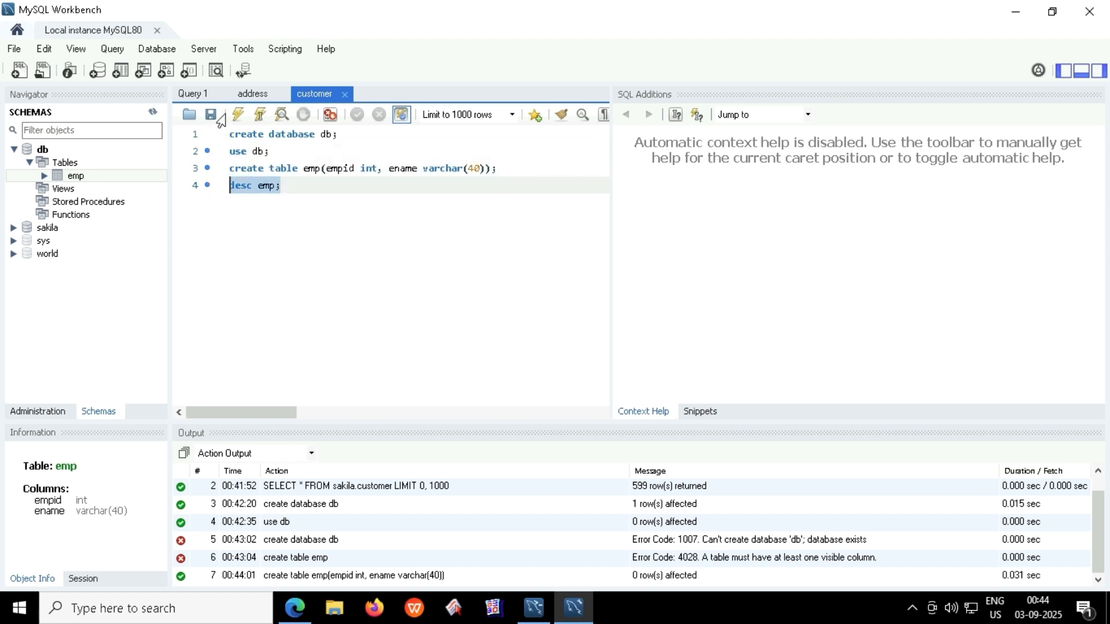
# Run desc emp and review the two rows: empid int and ename varchar(40).
pyautogui.click(238, 116)
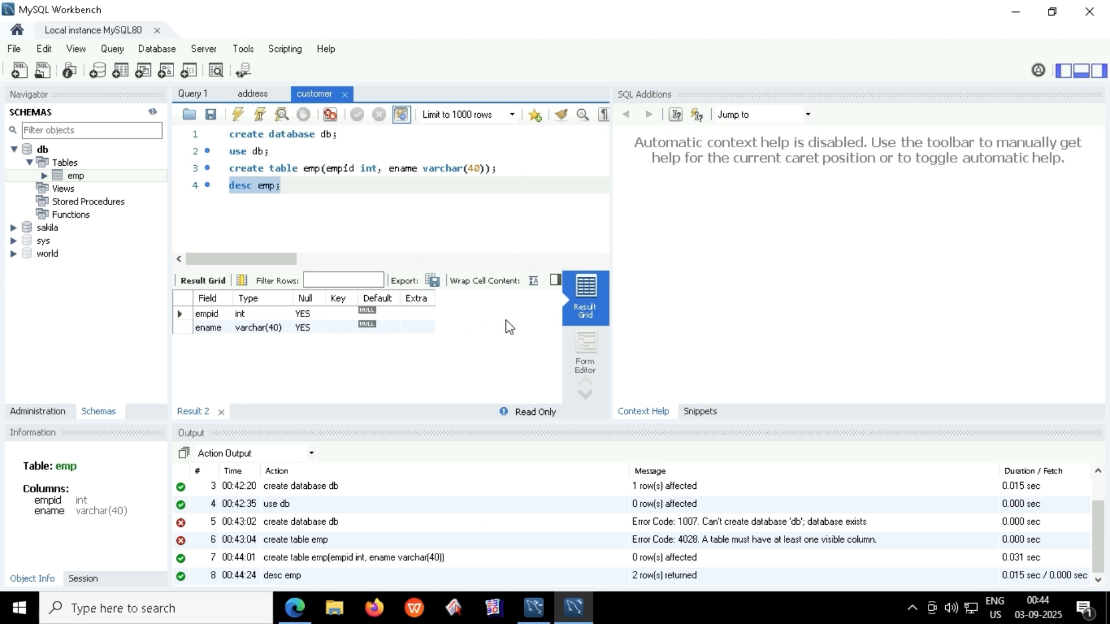
pyautogui.click(587, 361)
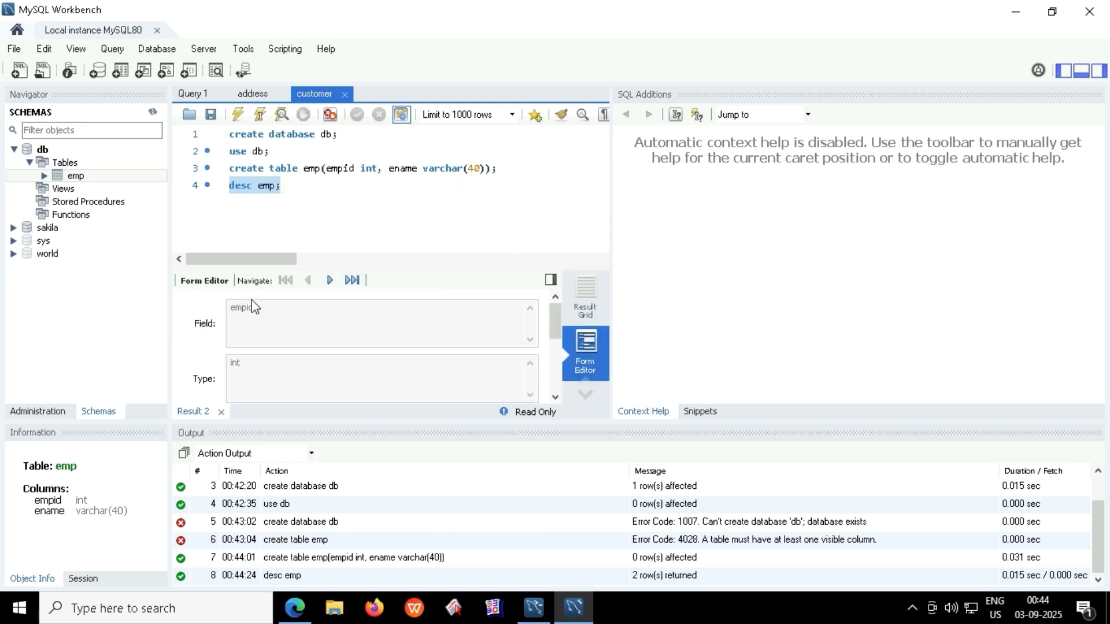
pyautogui.click(596, 309)
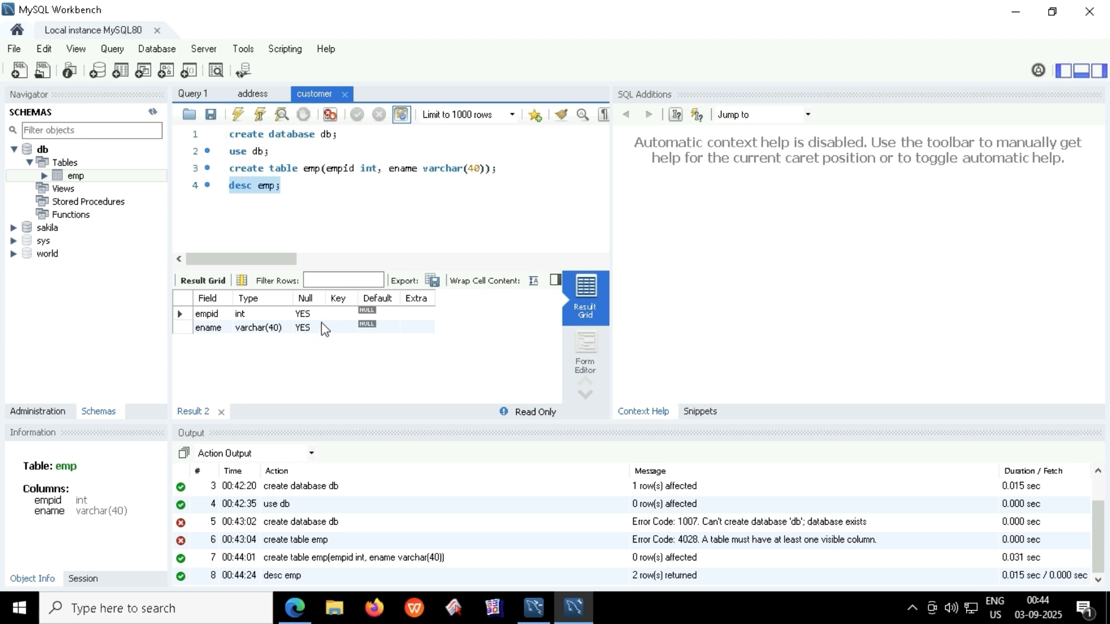
pyautogui.click(179, 315)
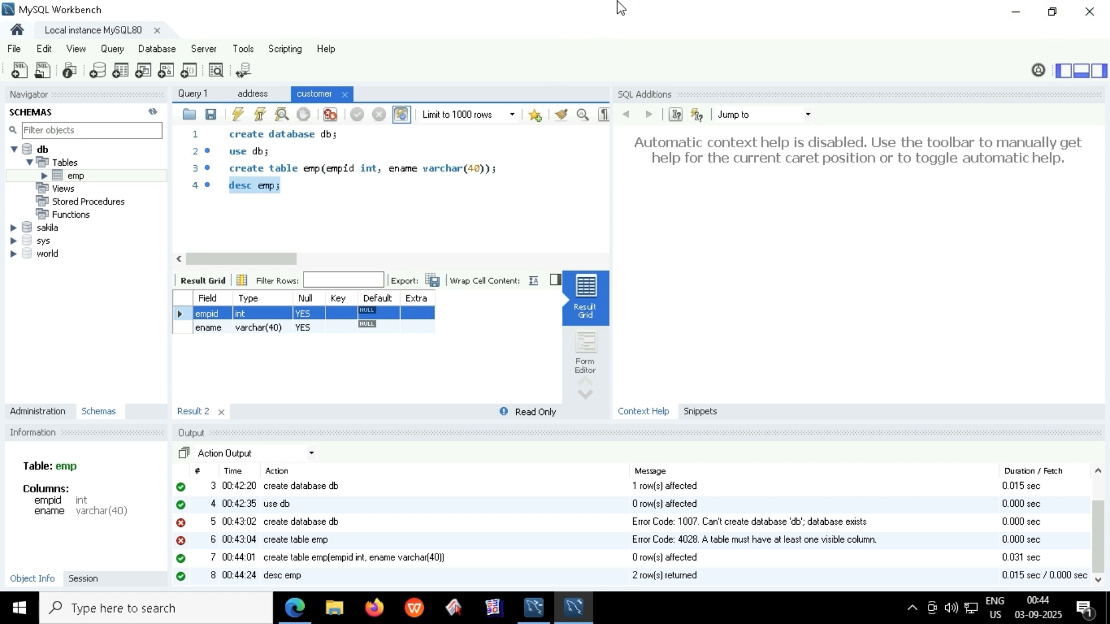
# Close the MySQL Shell, browser and MySQL Workbench windows on the lab desktop.
pyautogui.click(1018, 12)
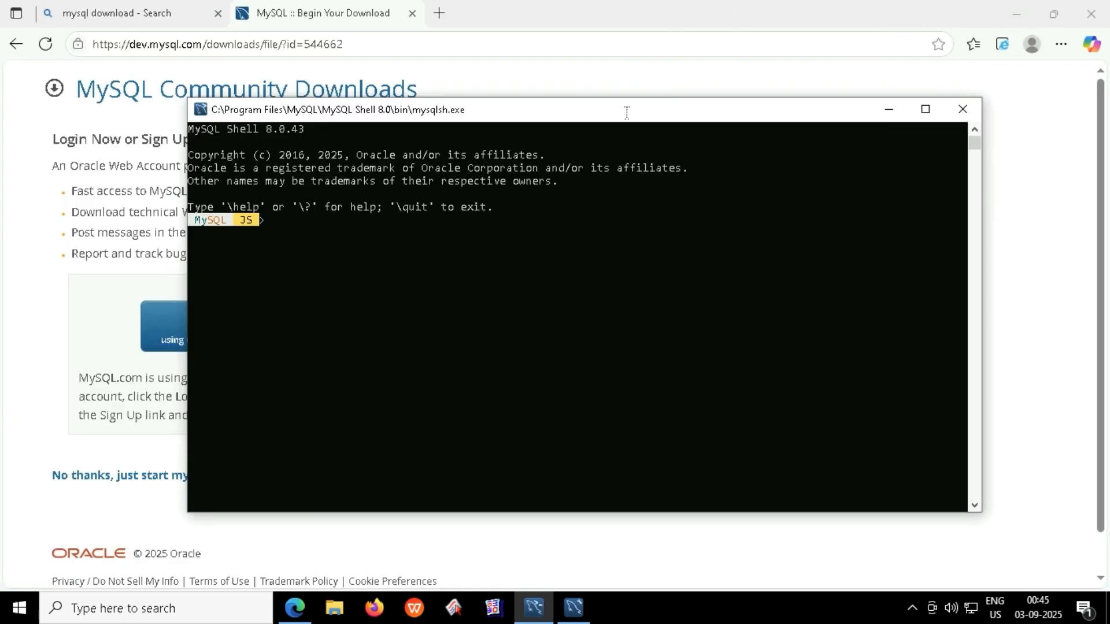
pyautogui.click(963, 110)
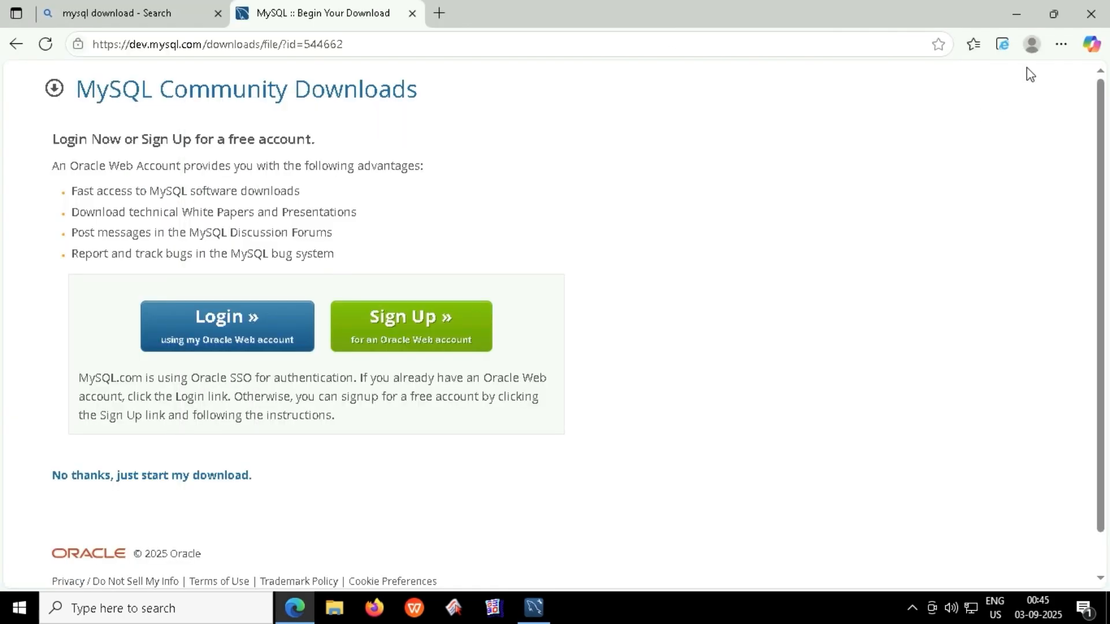
pyautogui.click(1091, 12)
pyautogui.click(537, 606)
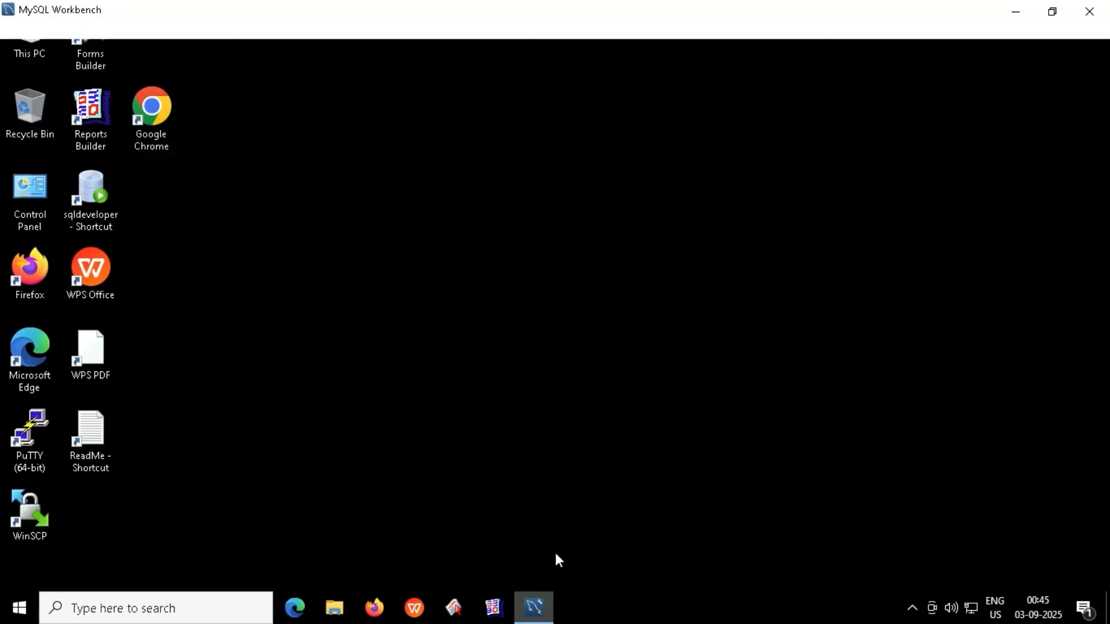
pyautogui.click(1094, 9)
pyautogui.click(19, 609)
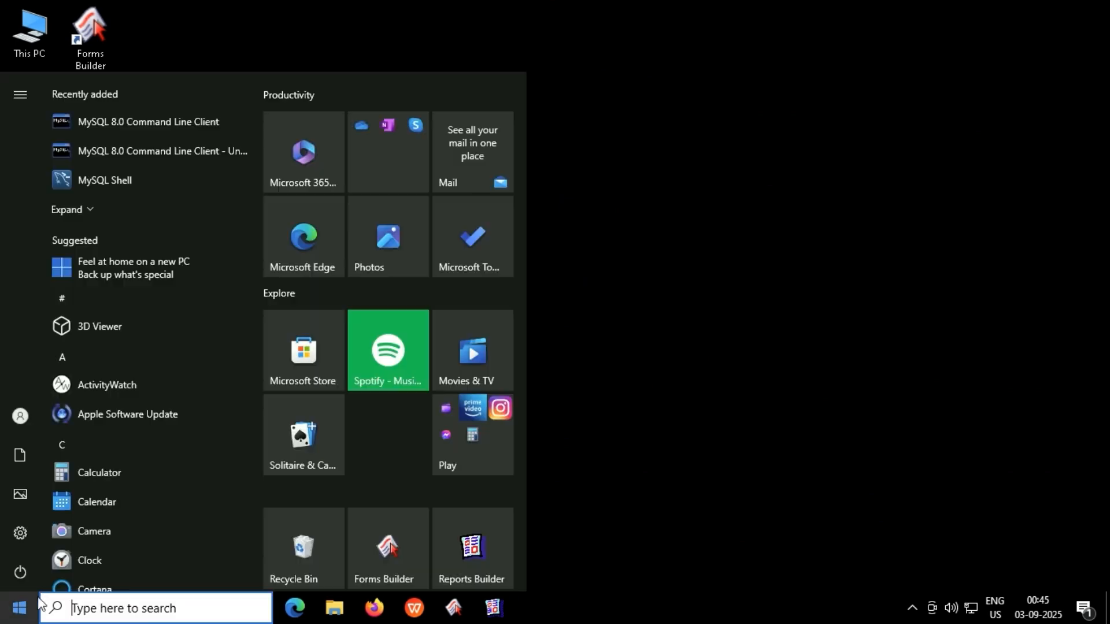
pyautogui.click(568, 388)
# Exit the full-screen remote view and stop the lab VM, confirming the suspend.
pyautogui.moveTo(495, 1)
pyautogui.click(555, 56)
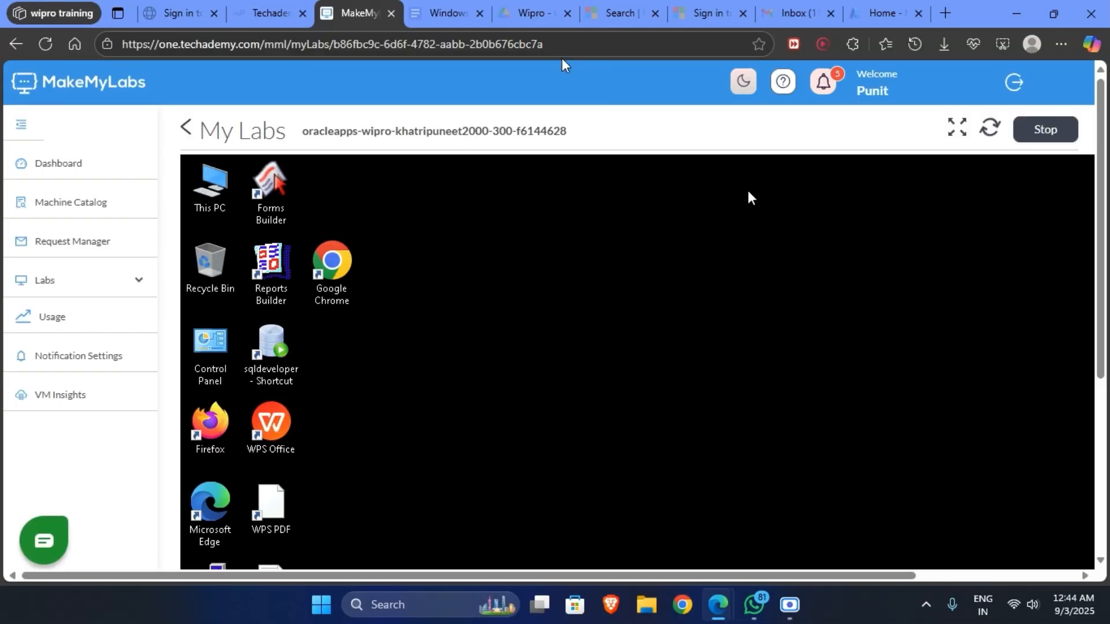
pyautogui.click(1026, 132)
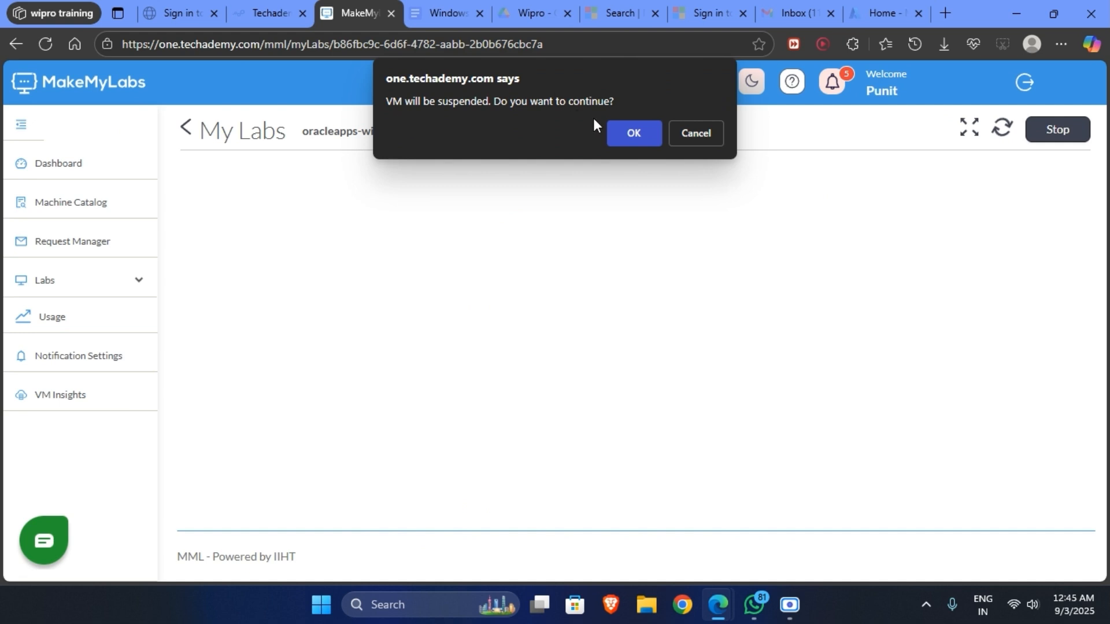
pyautogui.click(633, 133)
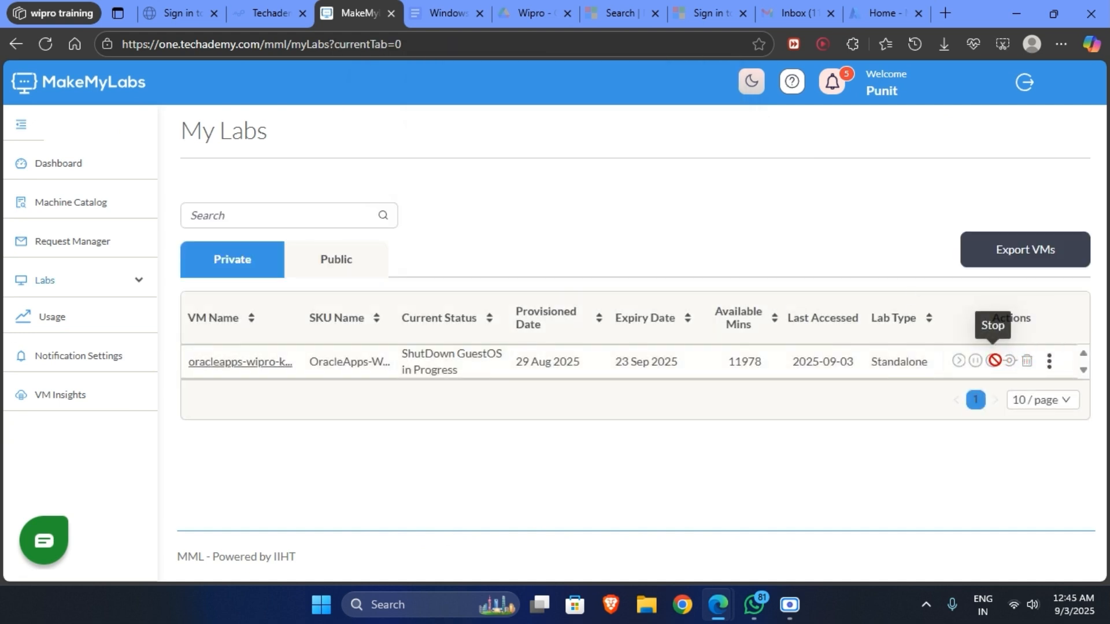
# Go from the Dashboard to Labs > My Labs to confirm the VM shows Stopped.
pyautogui.click(87, 168)
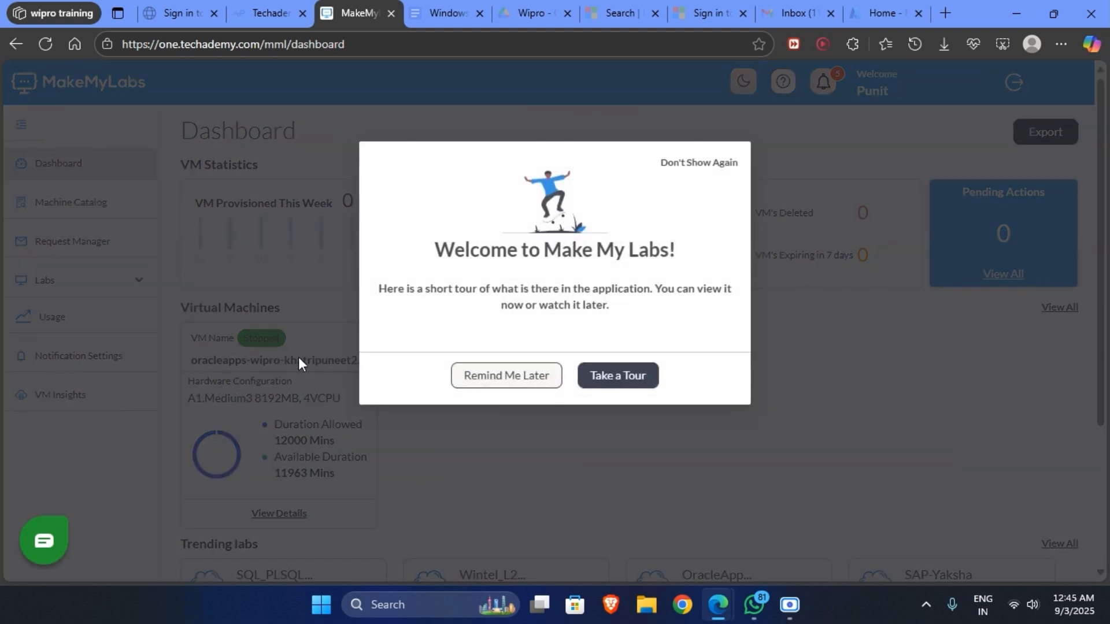
pyautogui.click(521, 379)
pyautogui.click(361, 337)
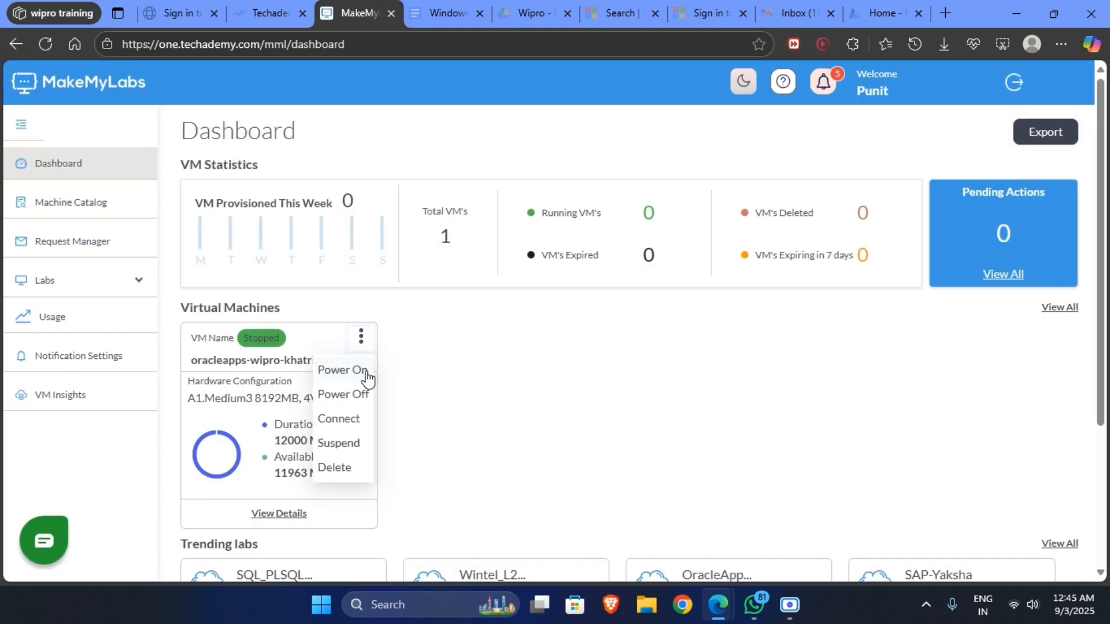
pyautogui.click(442, 446)
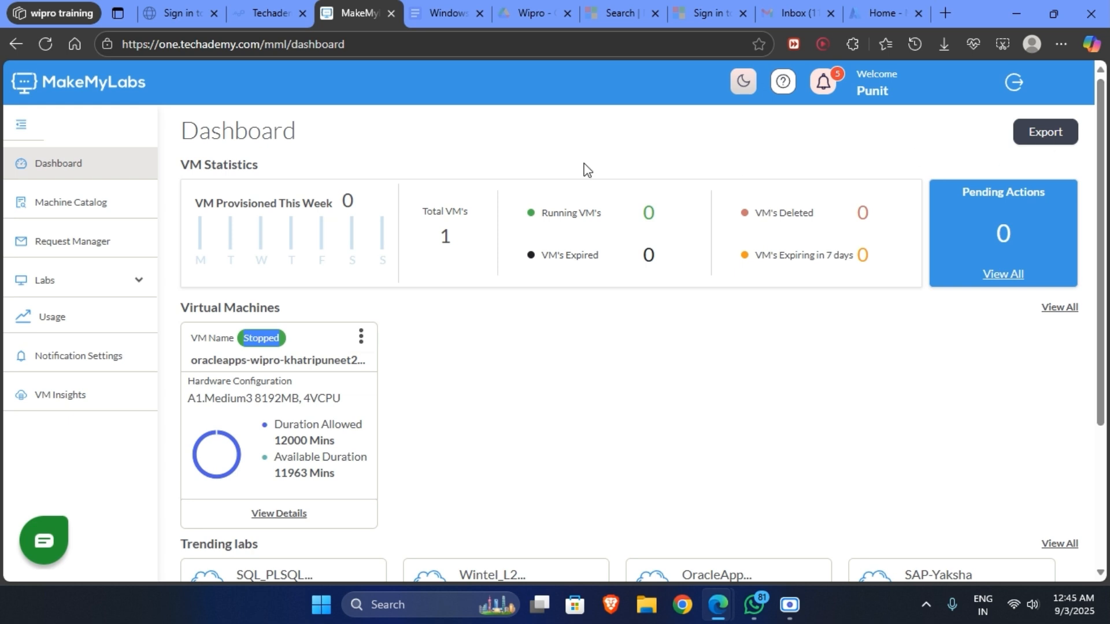
pyautogui.click(99, 281)
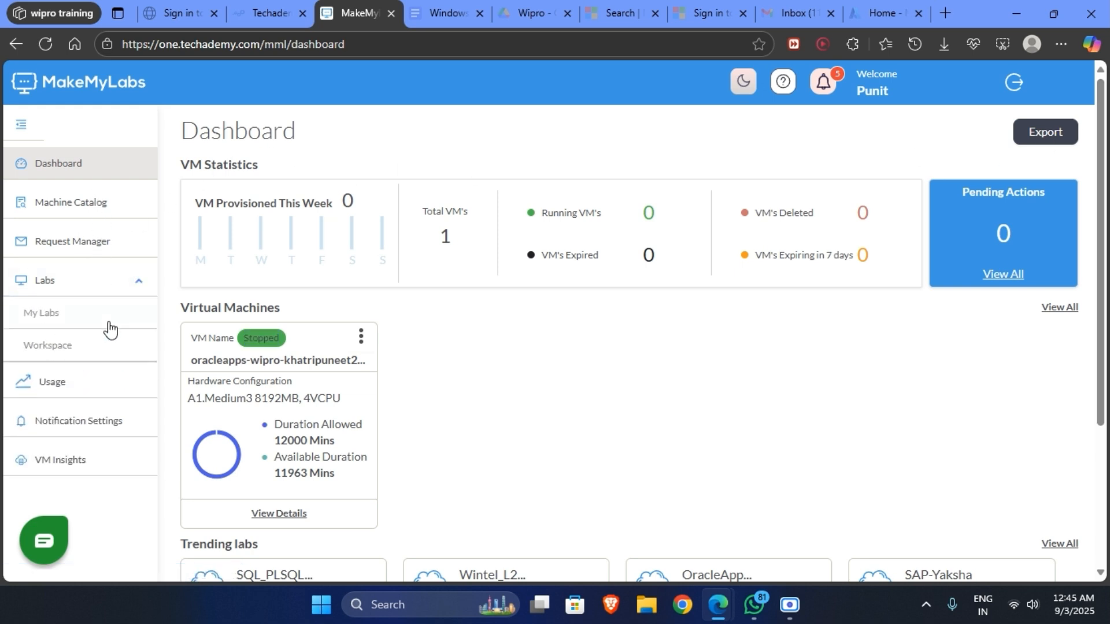
pyautogui.click(102, 316)
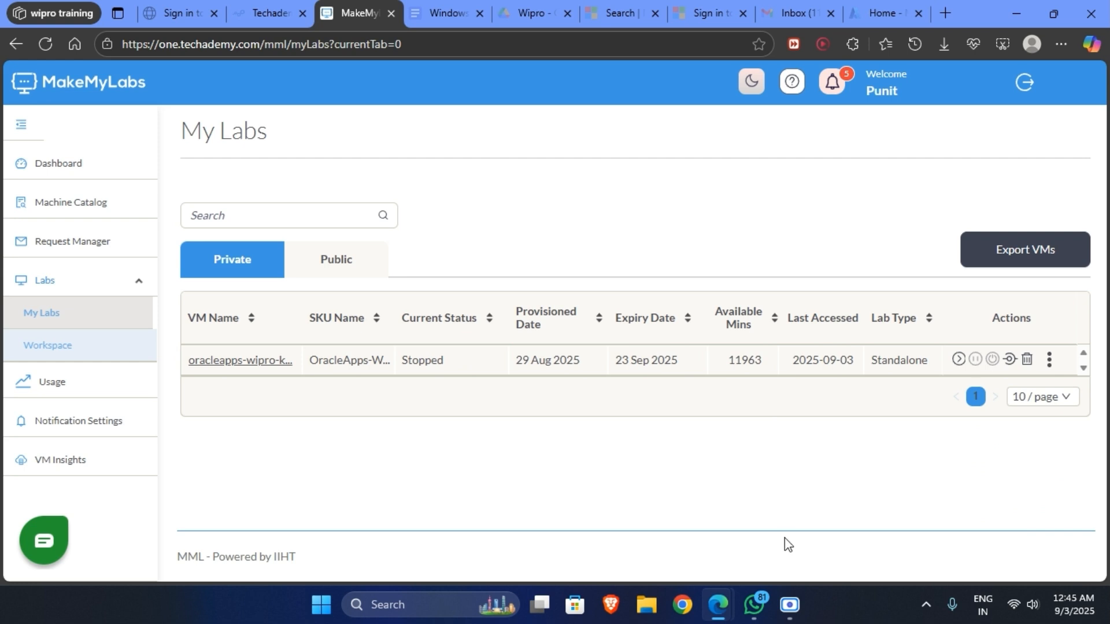
pyautogui.click(791, 603)
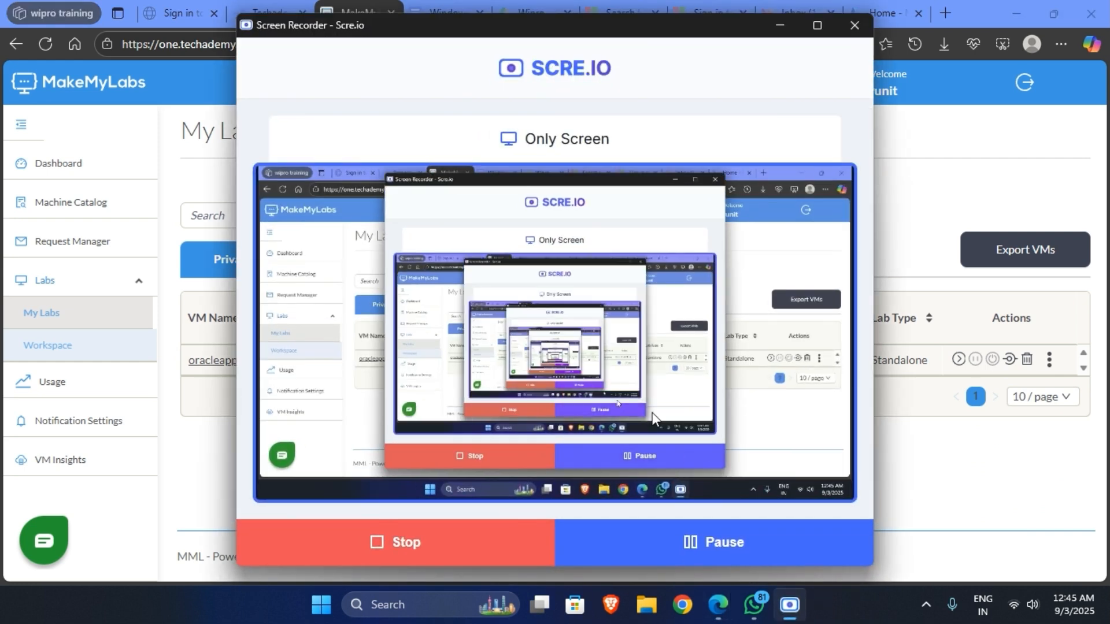